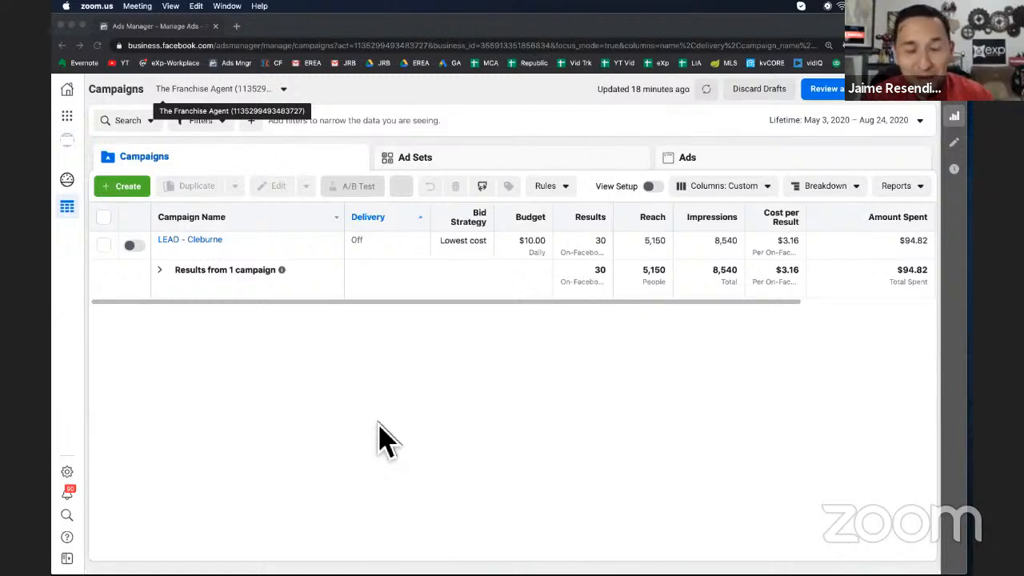
# Create a new campaign with the Lead generation objective and continue to its setup
pyautogui.click(126, 192)
pyautogui.click(124, 191)
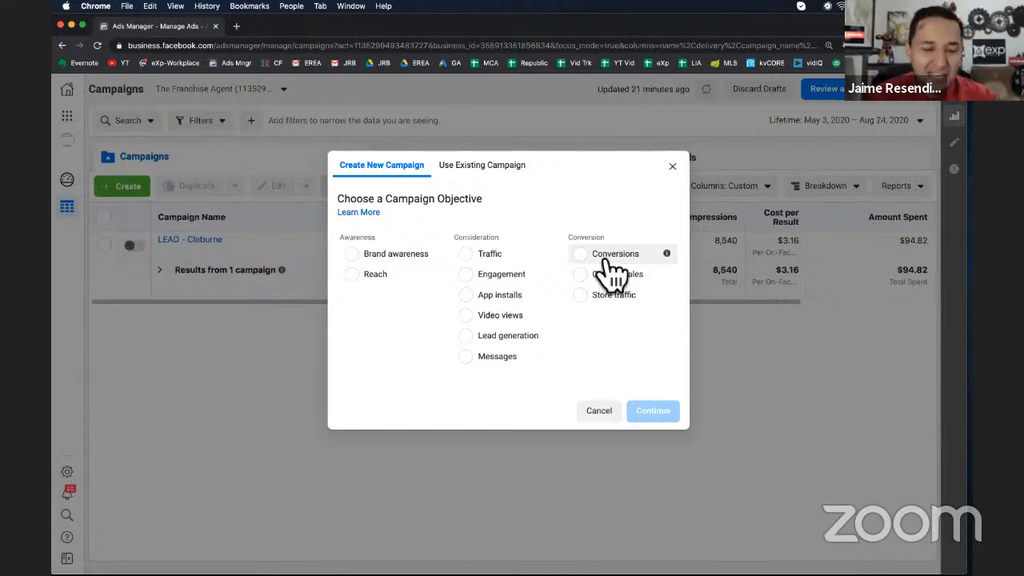
pyautogui.click(528, 339)
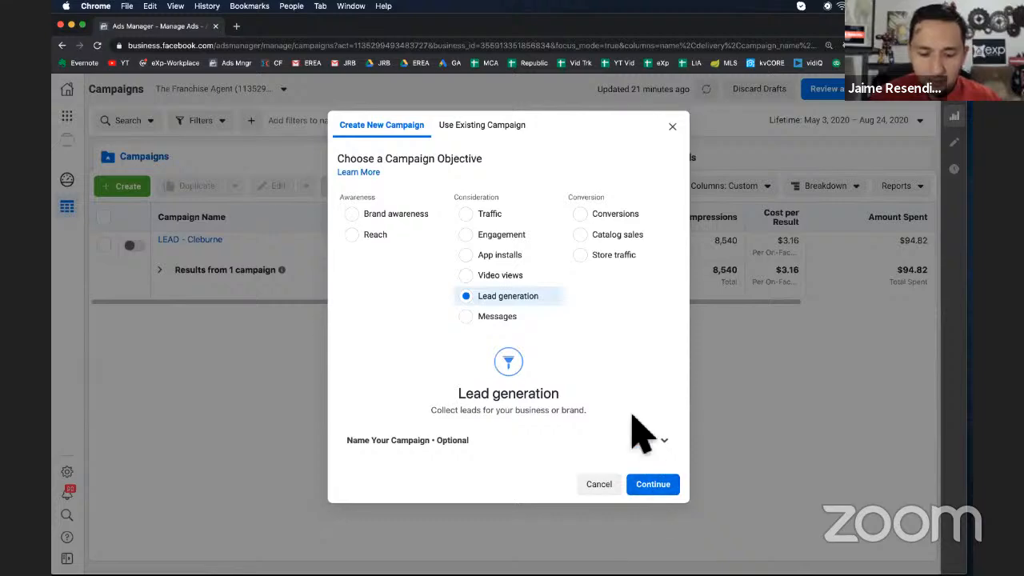
pyautogui.click(644, 441)
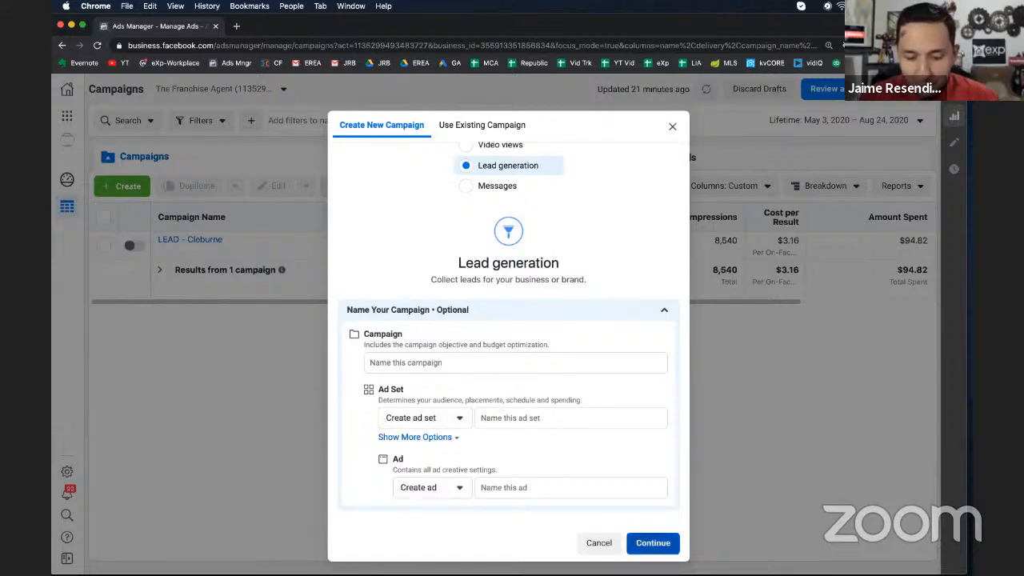
pyautogui.click(652, 542)
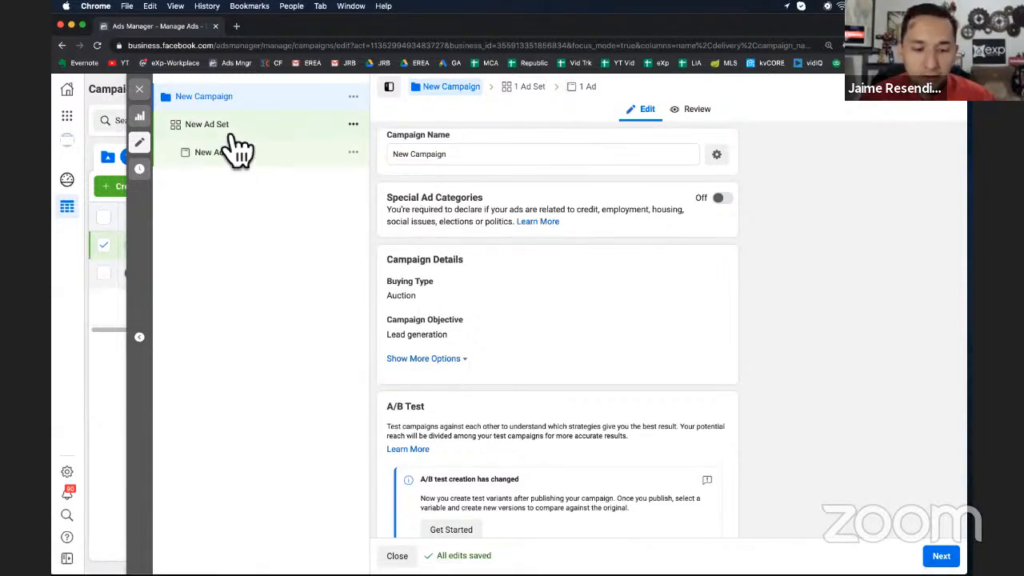
# Rename the campaign to LEAD - New Construction
pyautogui.click(453, 158)
pyautogui.press('super+a')
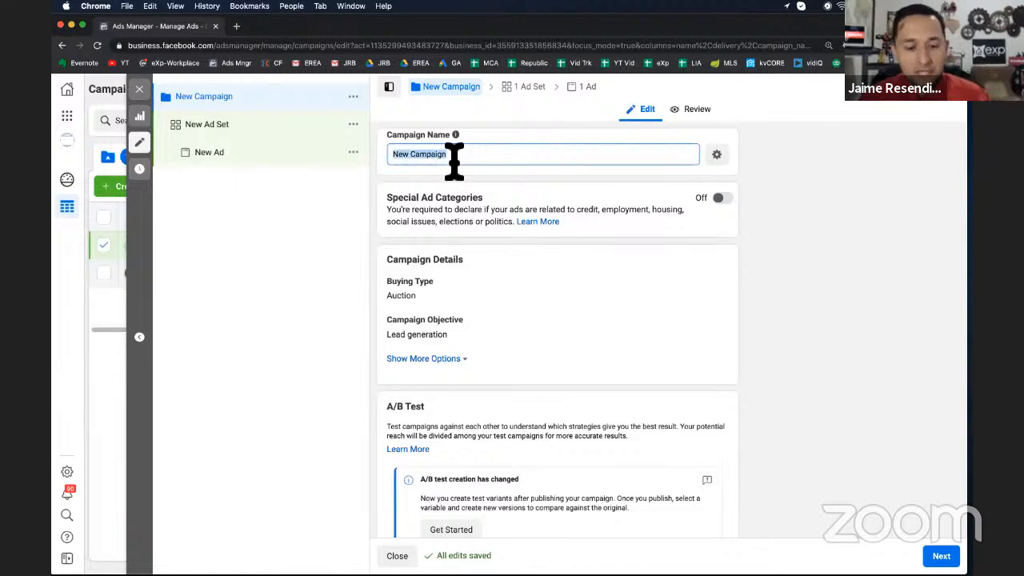
pyautogui.write('LEAD - ')
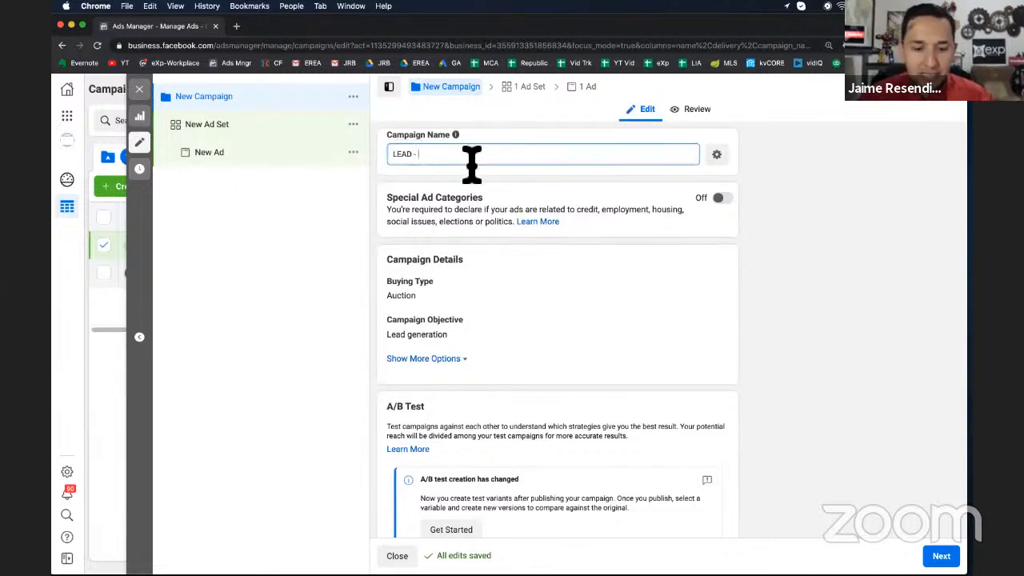
pyautogui.write('NEW CONSTUCTION')
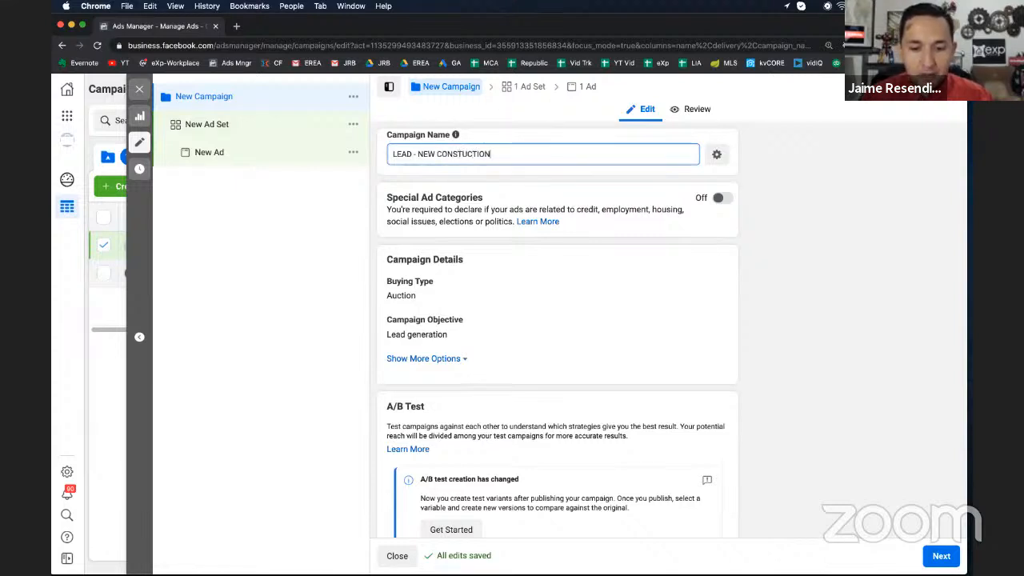
pyautogui.doubleClick(427, 155)
pyautogui.keyDown('shift'); pyautogui.click(488, 155); pyautogui.keyUp('shift')
pyautogui.write('New ')
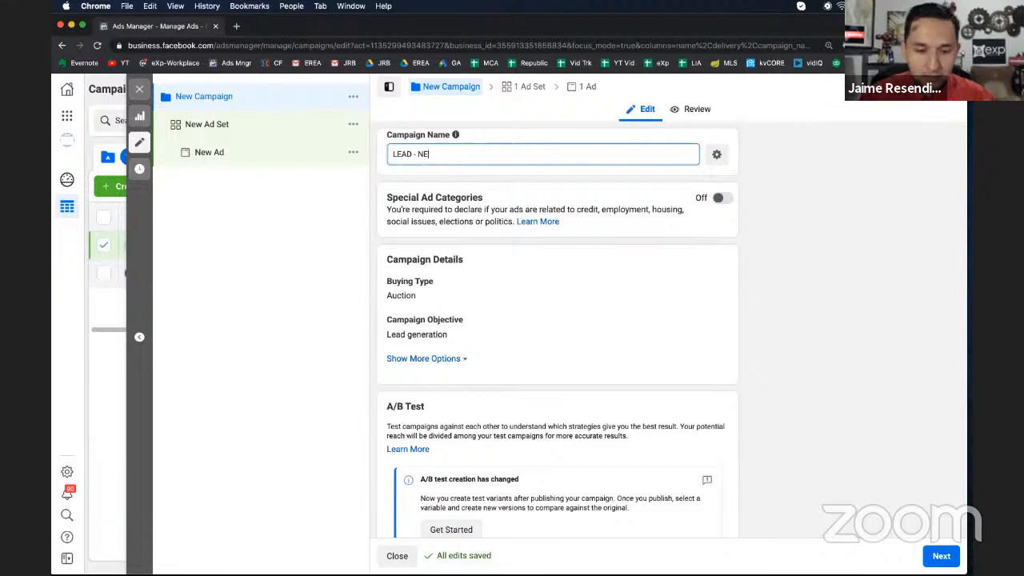
pyautogui.write('Con')
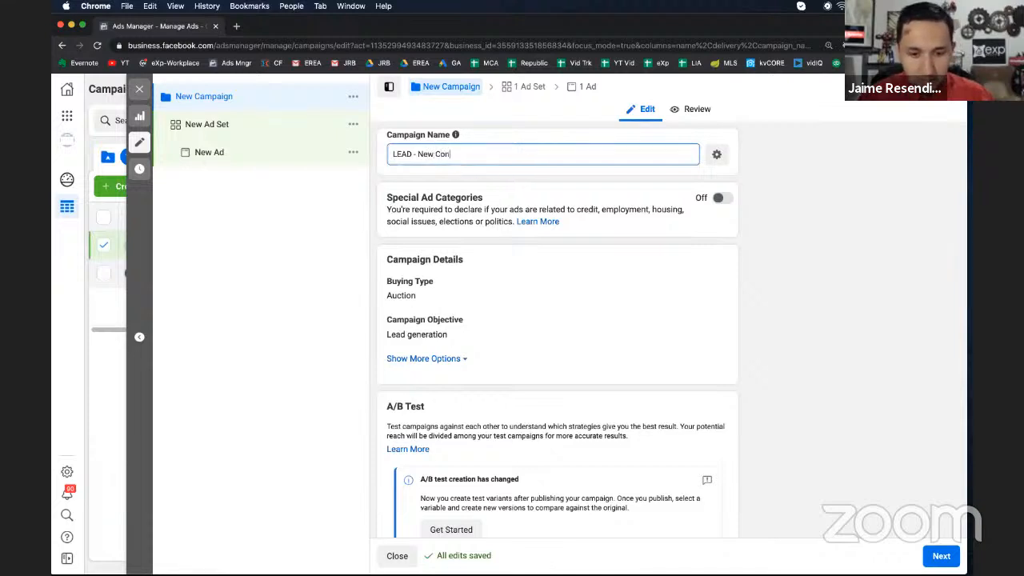
pyautogui.write('str')
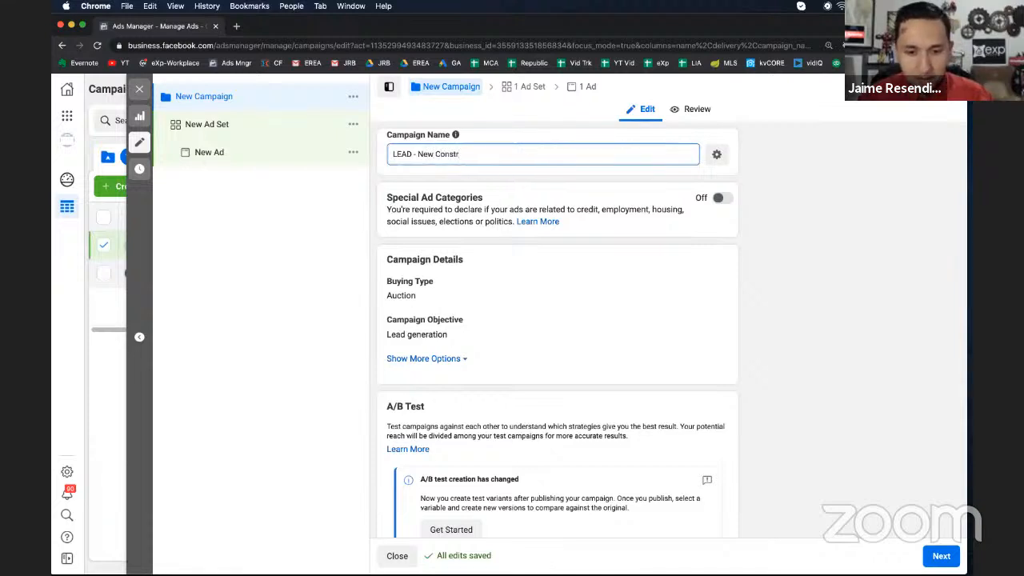
pyautogui.write('uction')
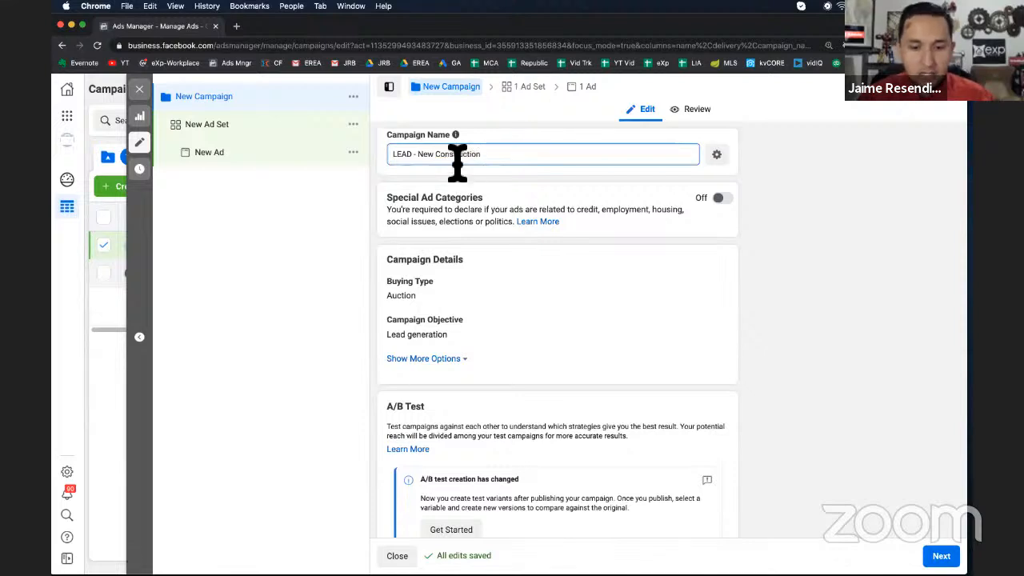
pyautogui.tripleClick(457, 160)
pyautogui.click(523, 156)
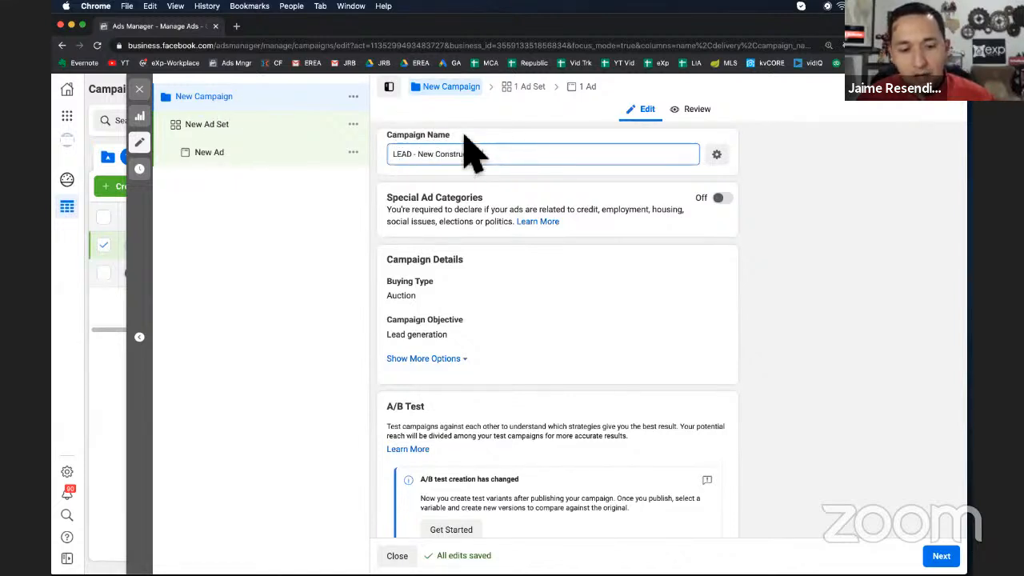
pyautogui.click(420, 155)
pyautogui.write('- ')
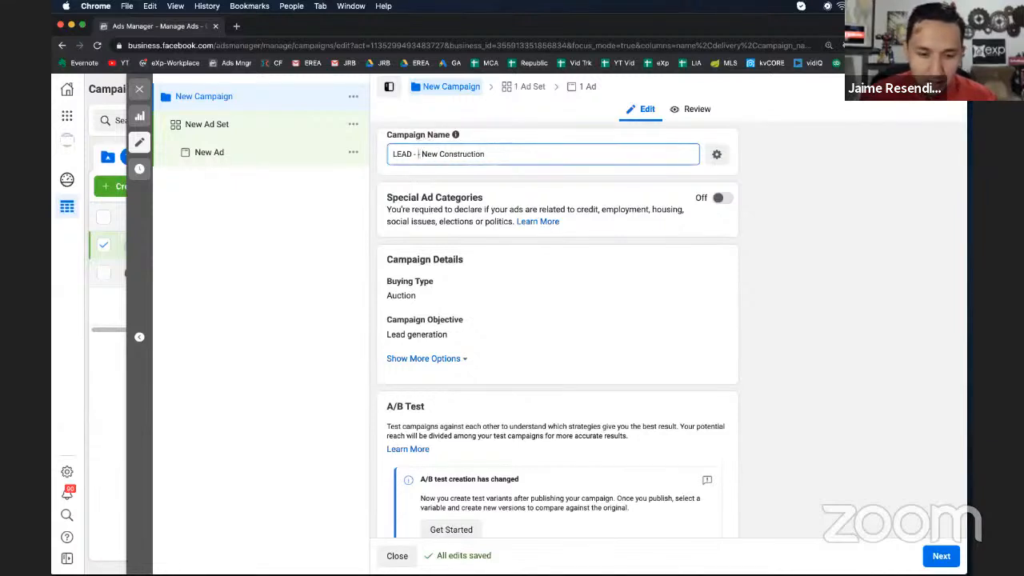
pyautogui.write('ad set')
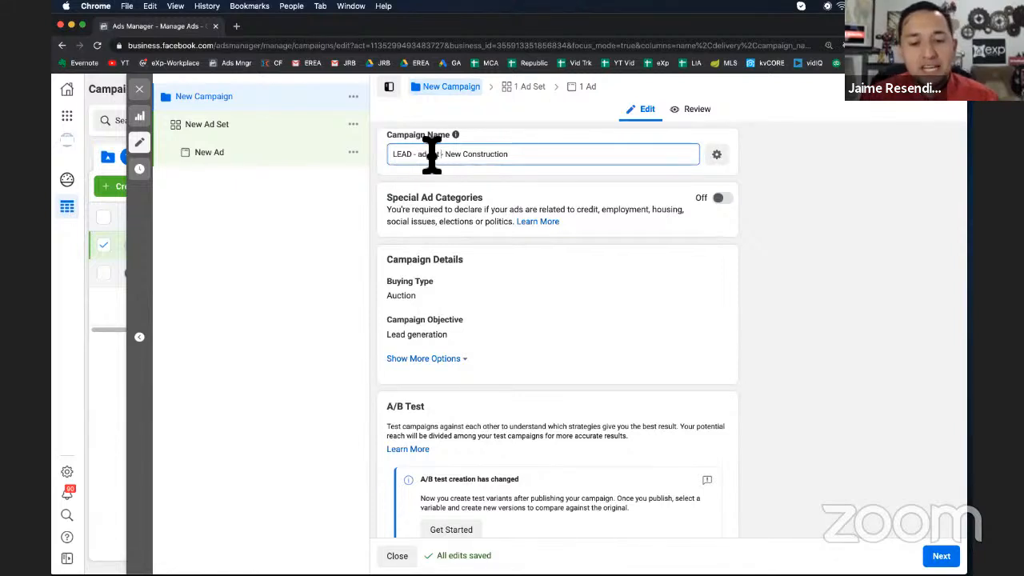
pyautogui.moveTo(439, 155); pyautogui.dragTo(421, 154)
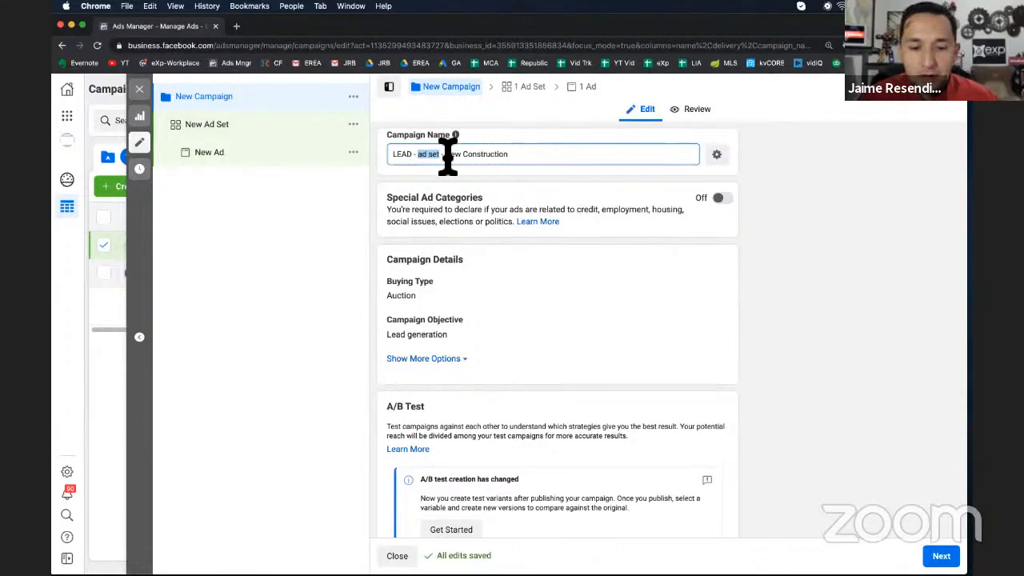
pyautogui.moveTo(443, 154); pyautogui.dragTo(416, 155)
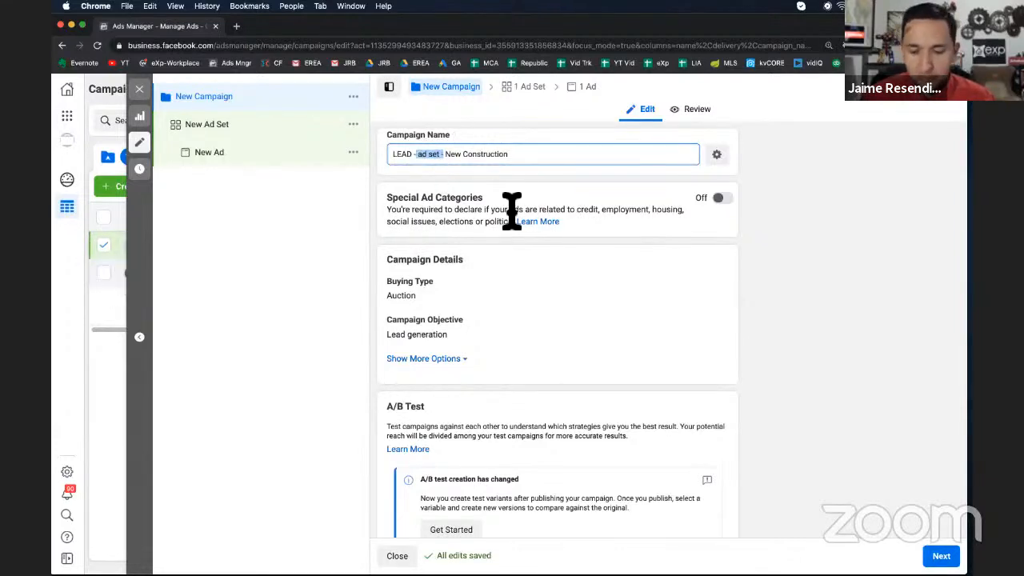
pyautogui.press('BackSpace')
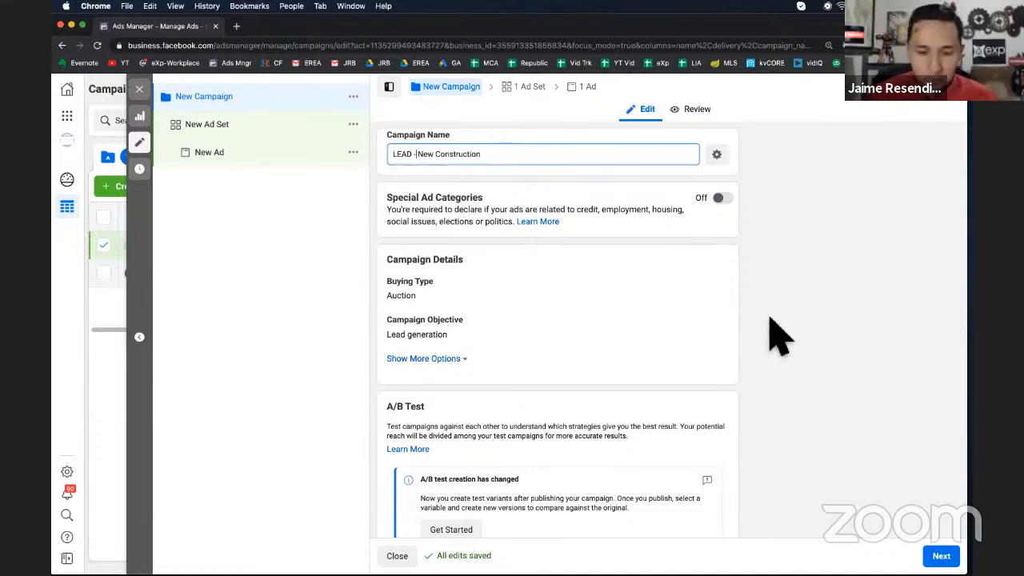
# Turn on Special Ad Categories and declare the Housing category
pyautogui.click(722, 199)
pyautogui.click(468, 250)
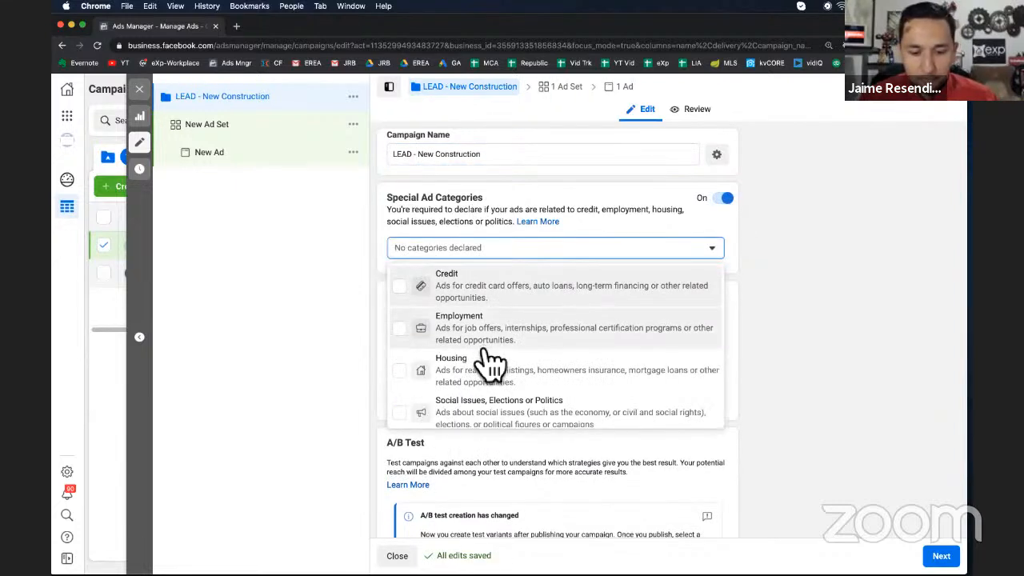
pyautogui.click(483, 372)
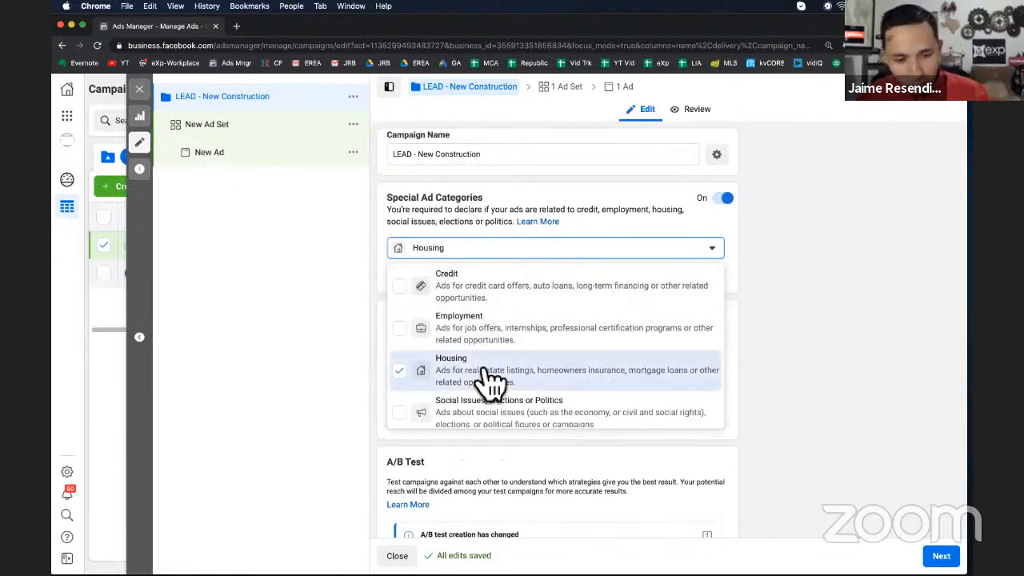
pyautogui.click(803, 336)
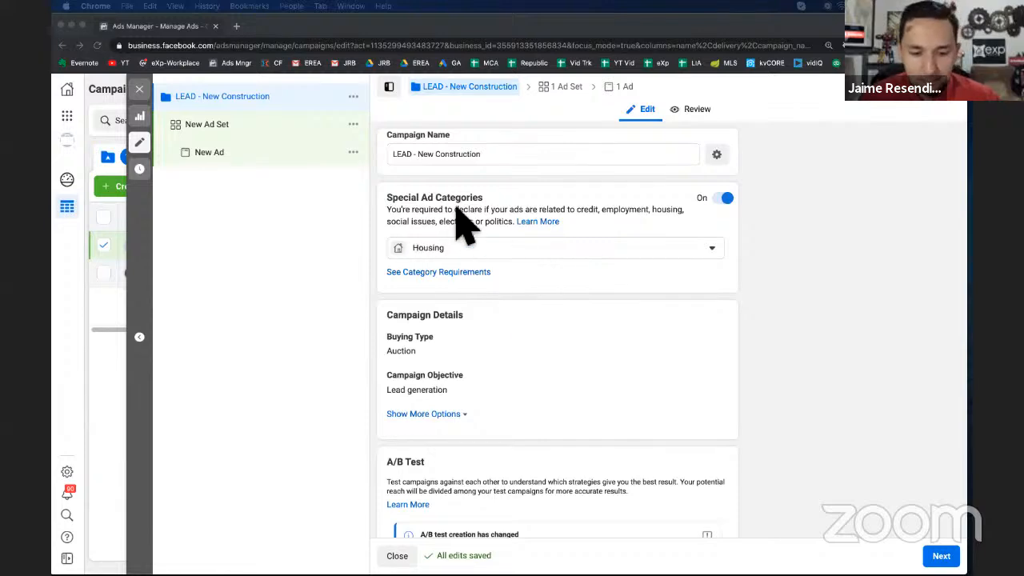
# Toggle campaign budget optimization off and back on and open the budget type options
pyautogui.scroll(-3, 632, 288)
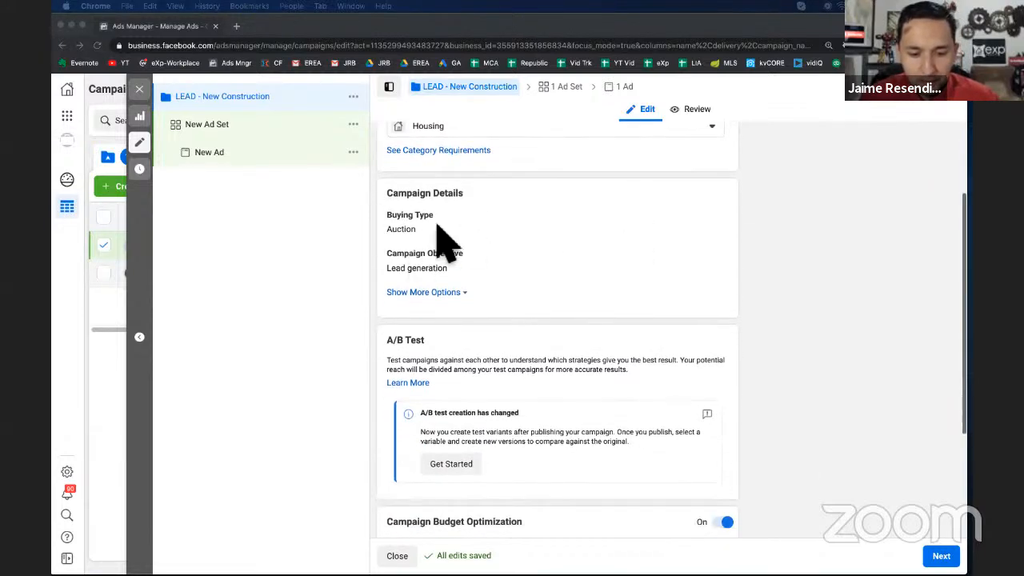
pyautogui.scroll(-3, 591, 304)
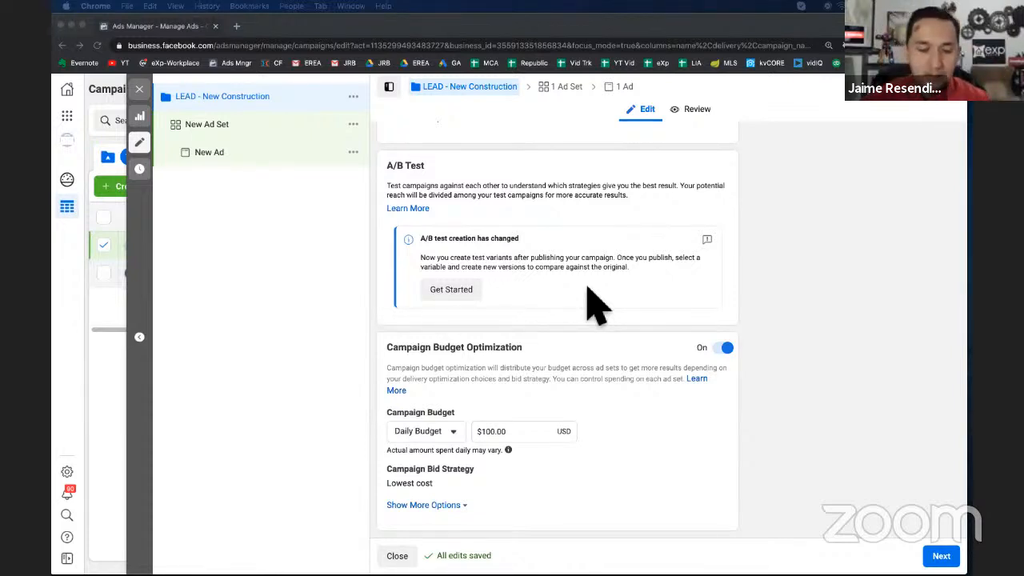
pyautogui.doubleClick(490, 431)
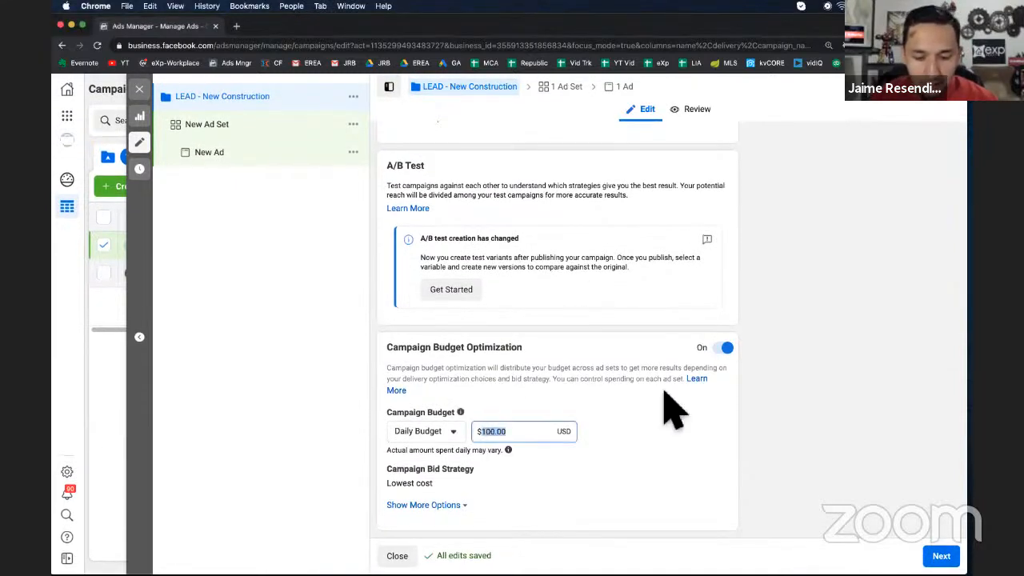
pyautogui.click(767, 440)
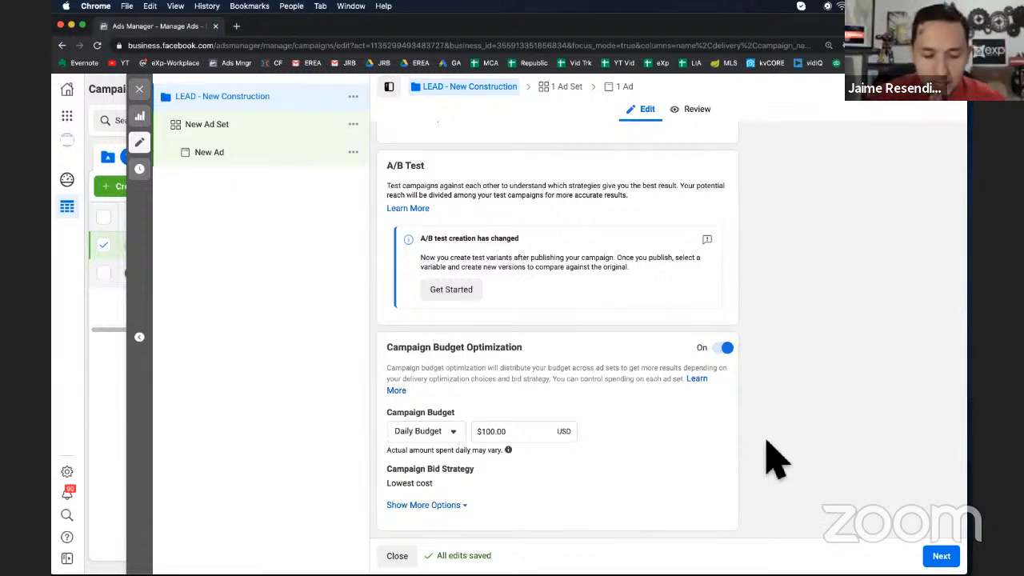
pyautogui.click(725, 348)
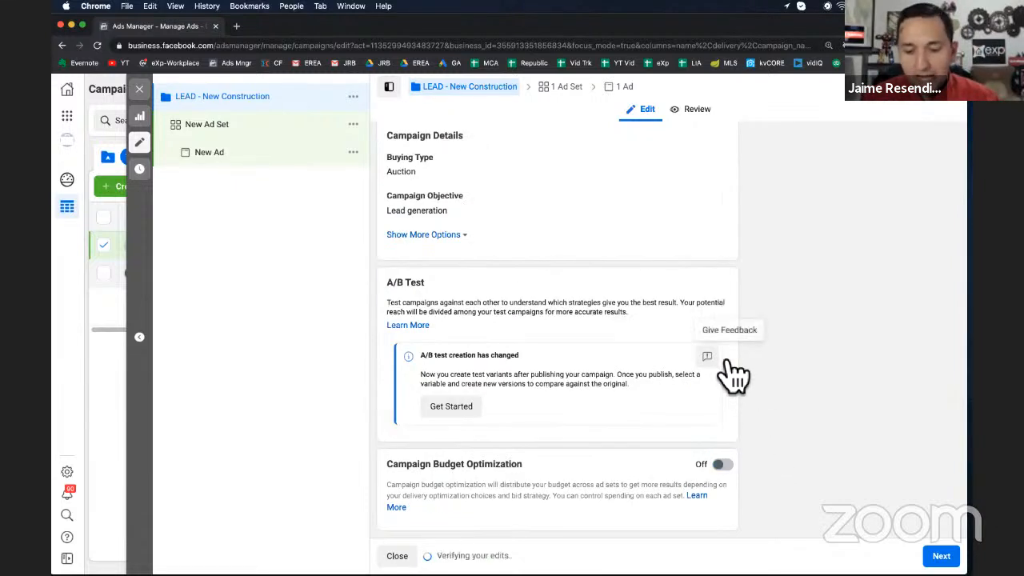
pyautogui.click(723, 464)
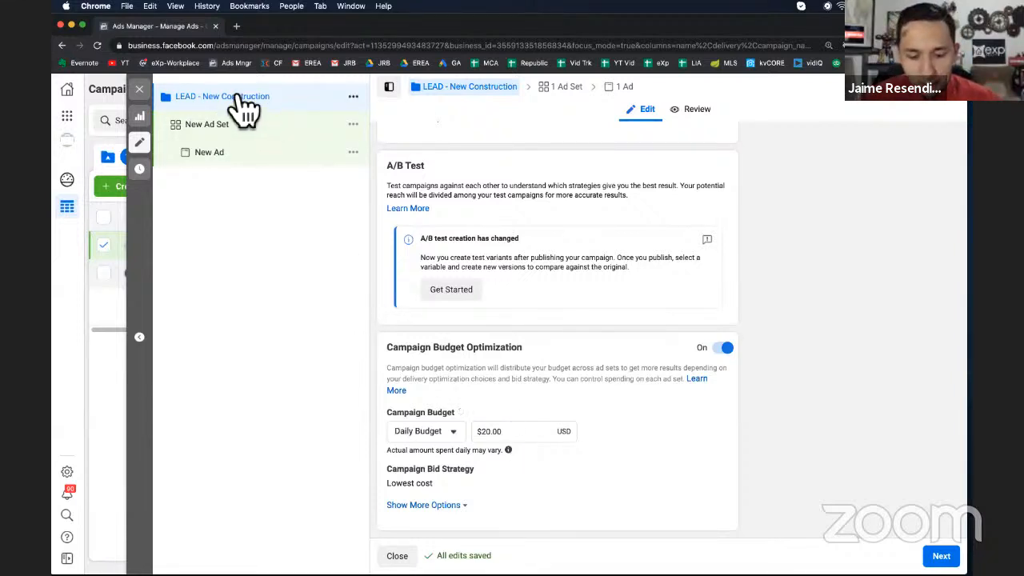
pyautogui.click(424, 431)
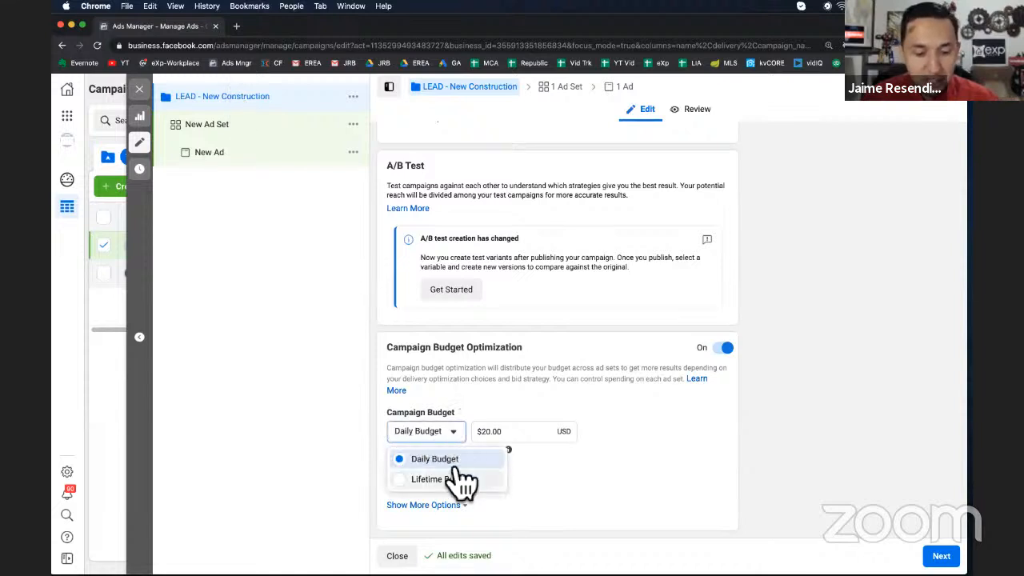
pyautogui.press('Escape')
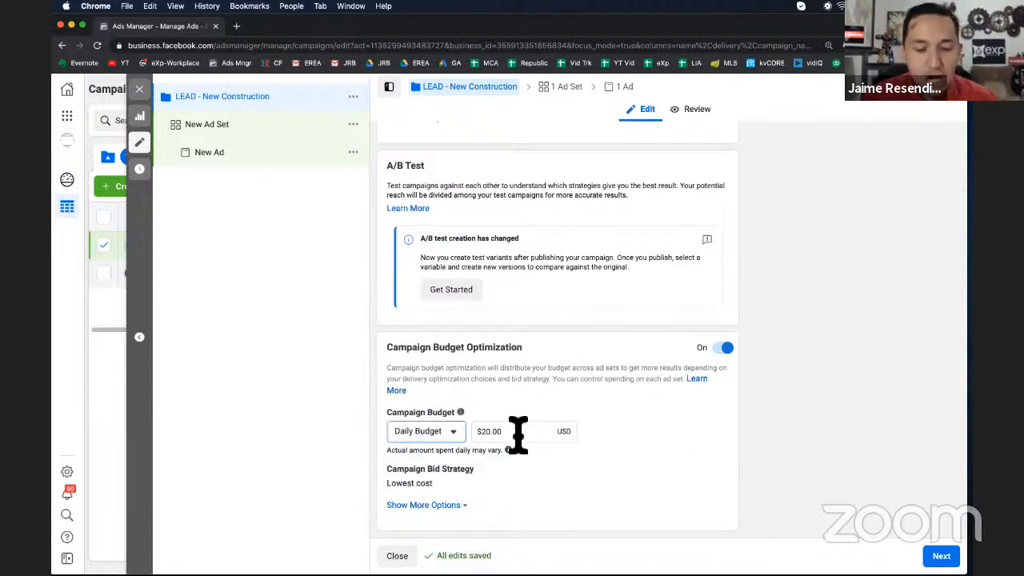
# Set the daily campaign budget to $100
pyautogui.click(516, 432)
pyautogui.press('super+a')
pyautogui.press('BackSpace')
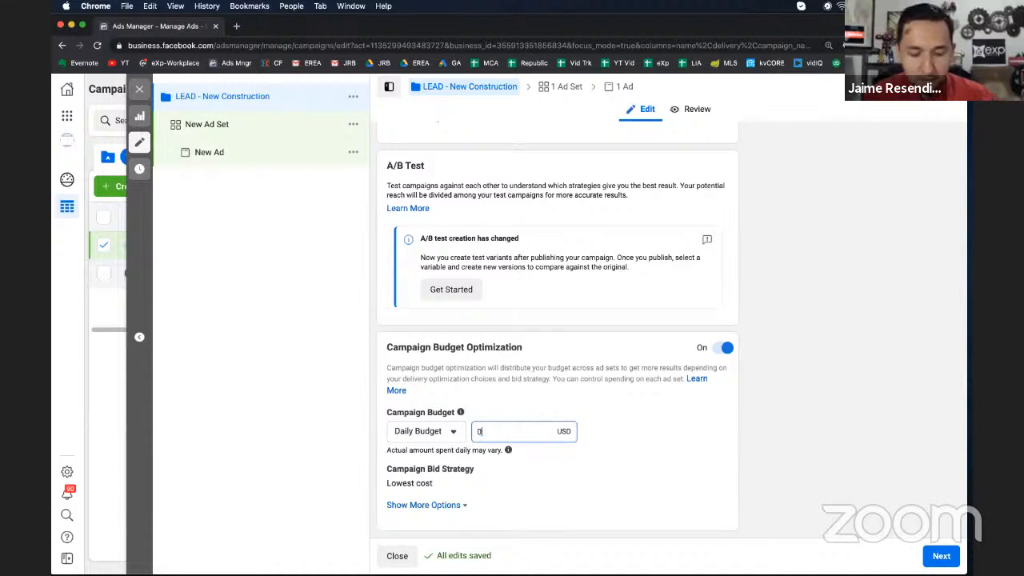
pyautogui.write('100')
pyautogui.click(676, 434)
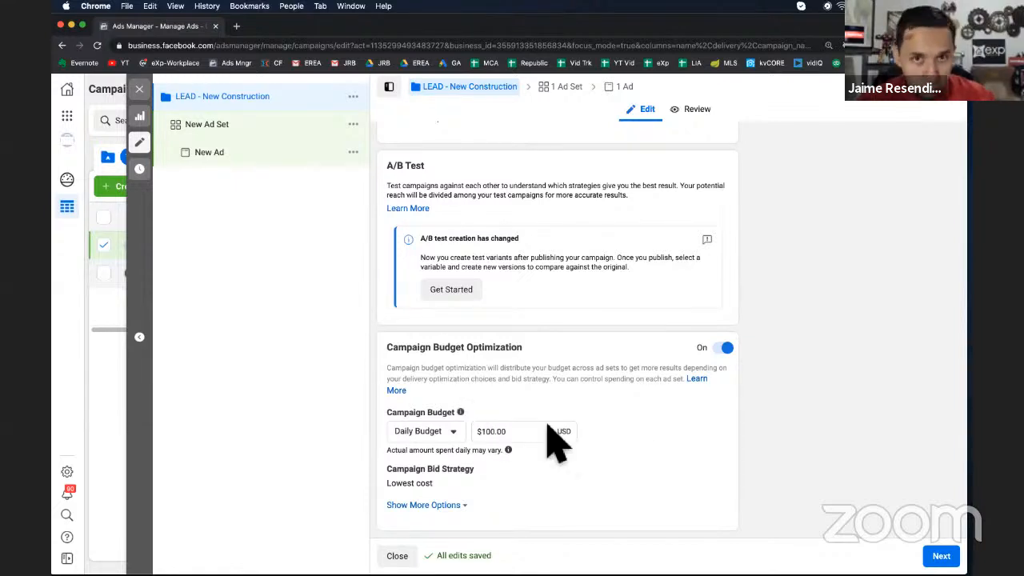
# Turn off campaign budget optimization and continue to the ad set settings
pyautogui.click(723, 350)
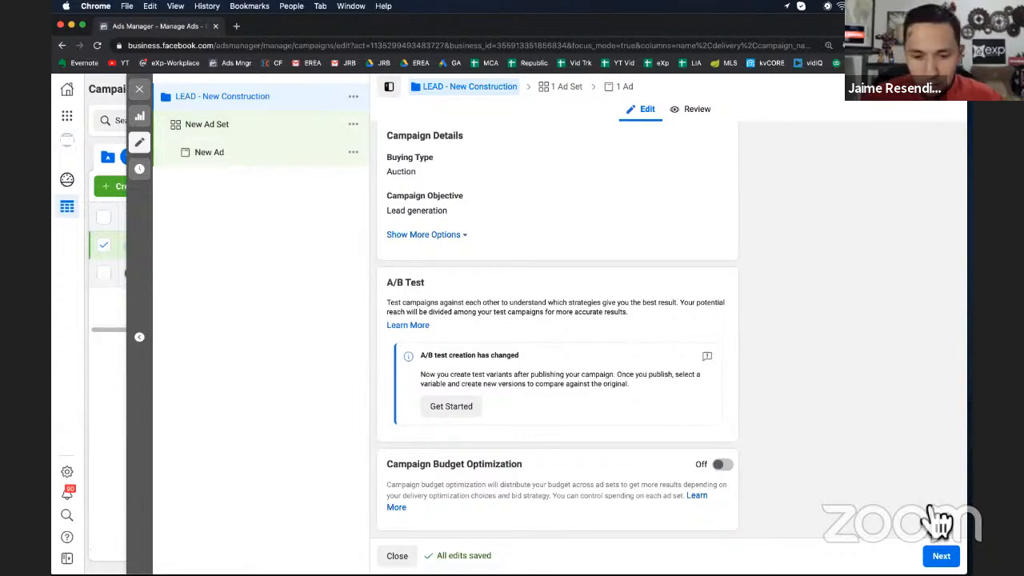
pyautogui.click(941, 556)
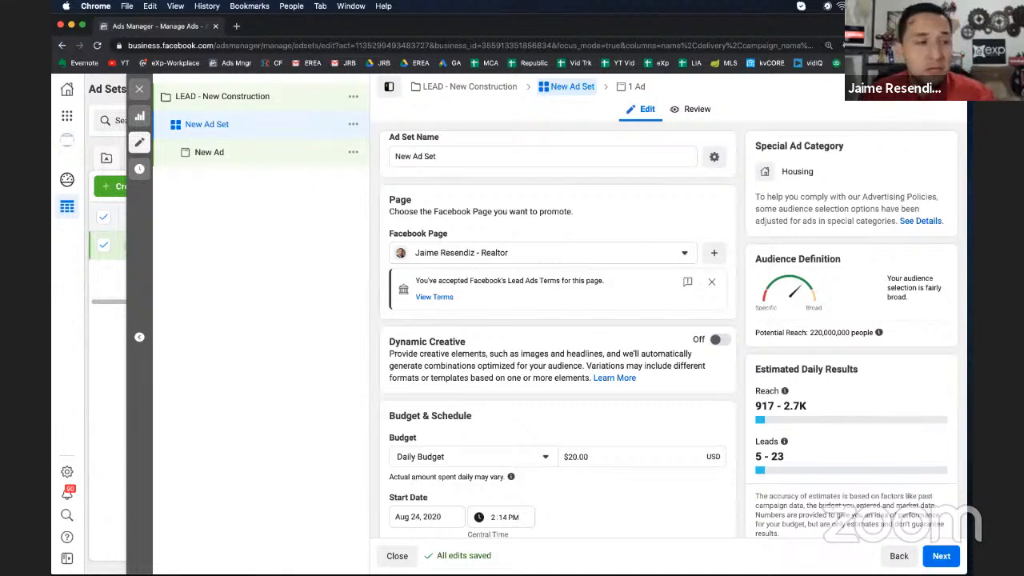
# Name the ad set "LEAD - Zillow - New Construction"
pyautogui.tripleClick(450, 157)
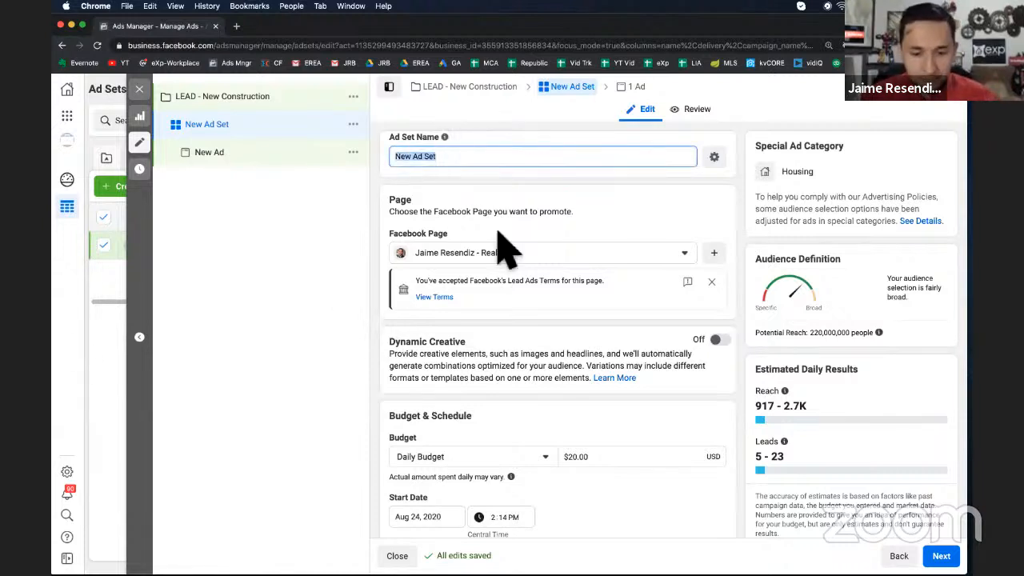
pyautogui.write('LEAD - New Construction')
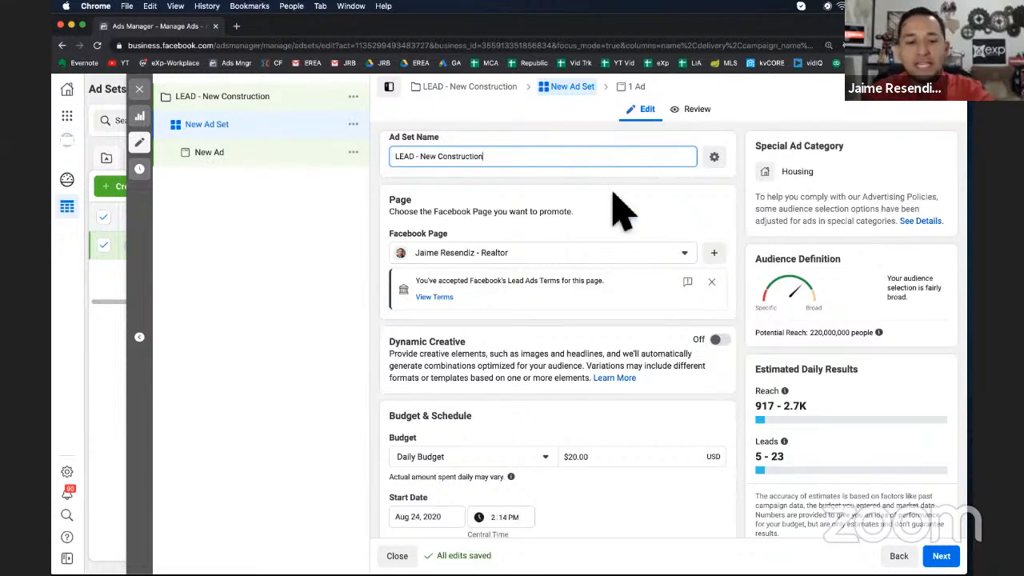
pyautogui.click(421, 156)
pyautogui.write('- ')
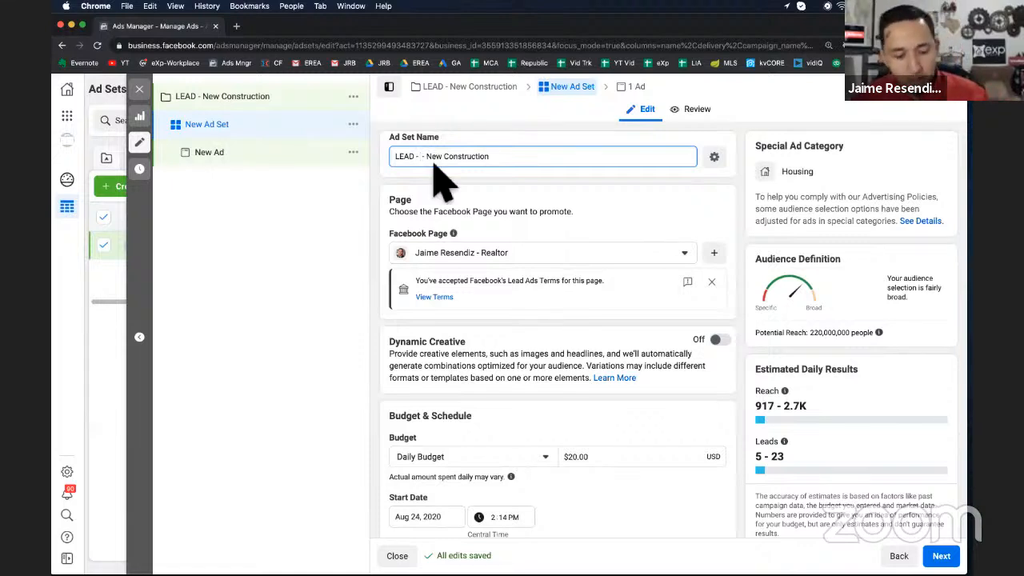
pyautogui.write(' Zillow')
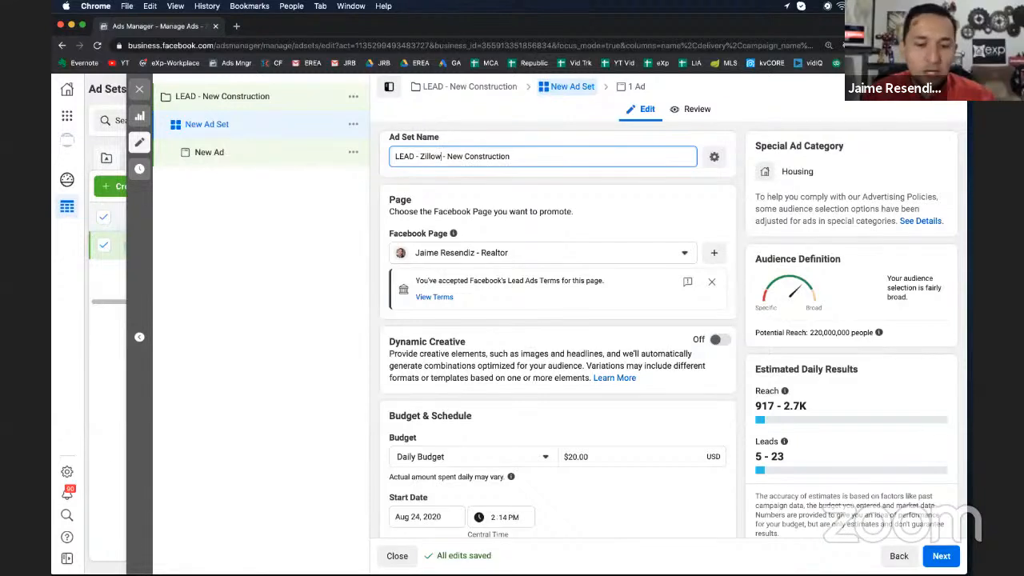
pyautogui.tripleClick(435, 156)
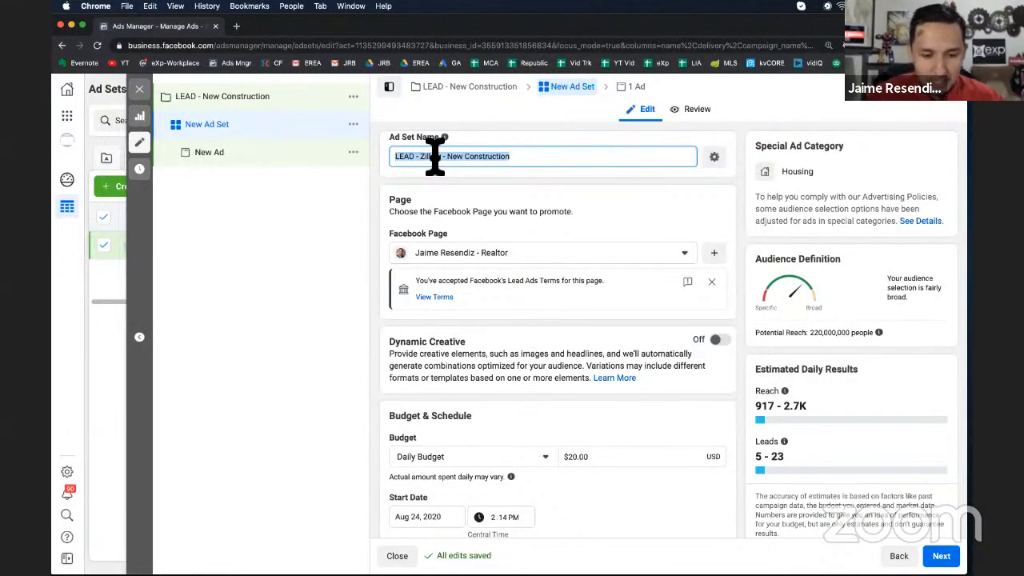
pyautogui.click(542, 164)
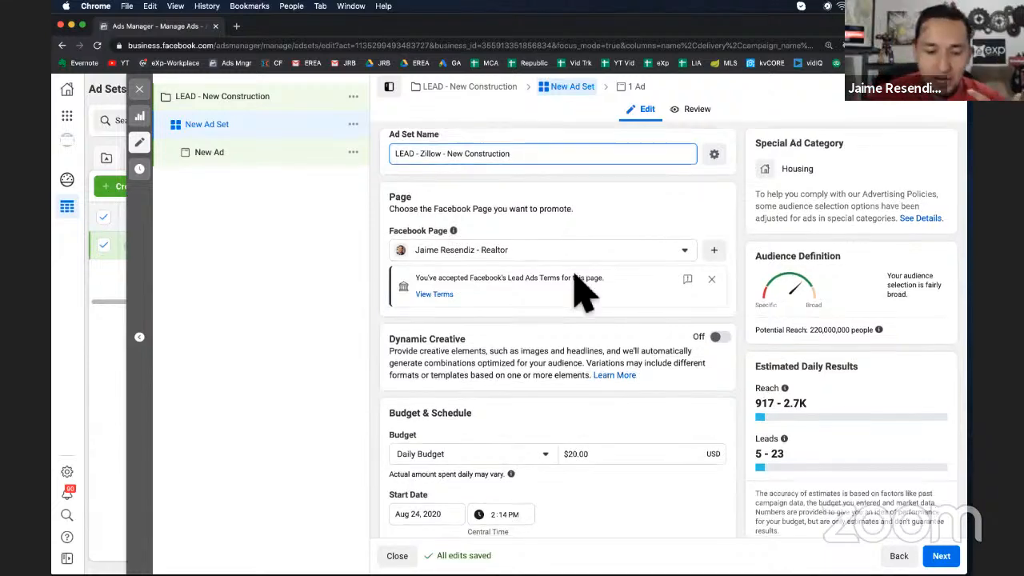
# Review the ad set's page, budget, schedule and audience sections
pyautogui.scroll(-5, 520, 264)
pyautogui.scroll(-5, 448, 368)
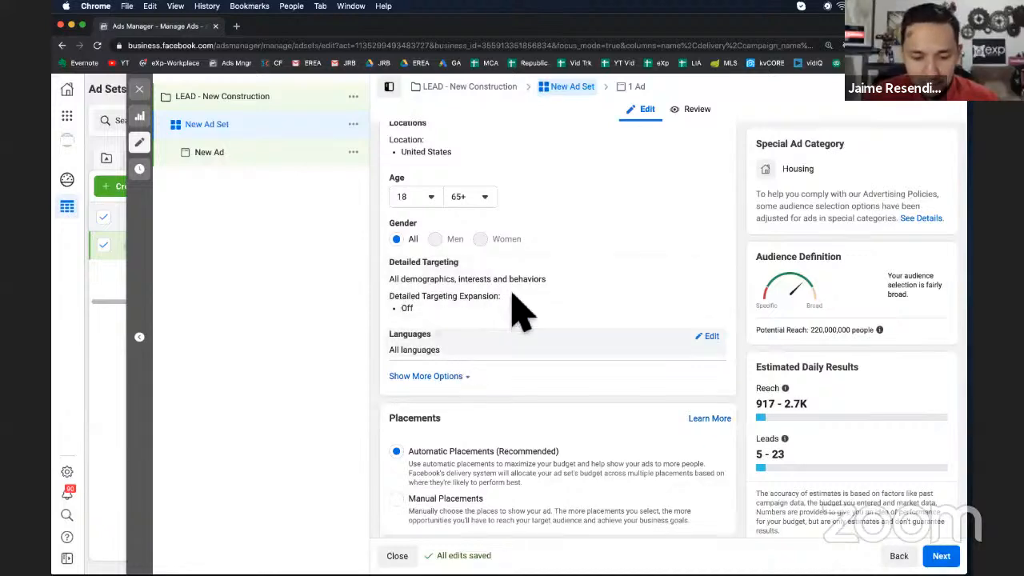
pyautogui.scroll(1, 557, 292)
pyautogui.scroll(5, 544, 308)
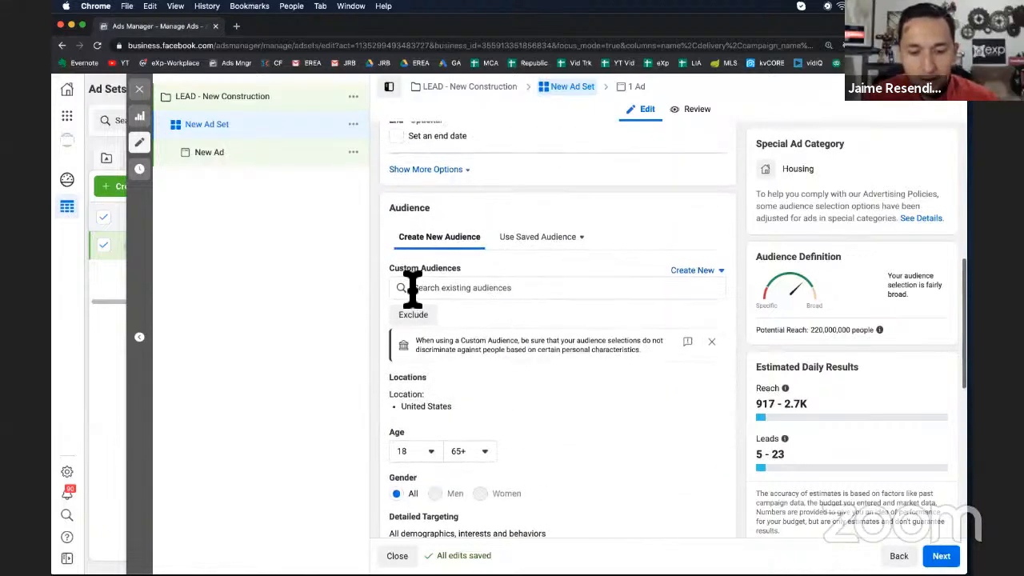
pyautogui.scroll(4, 518, 320)
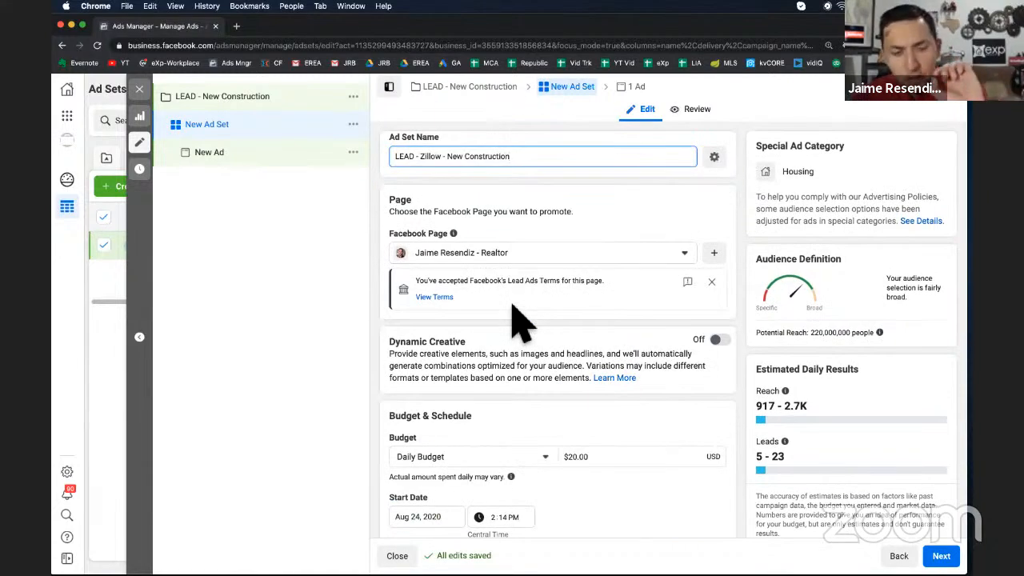
pyautogui.scroll(-5, 521, 320)
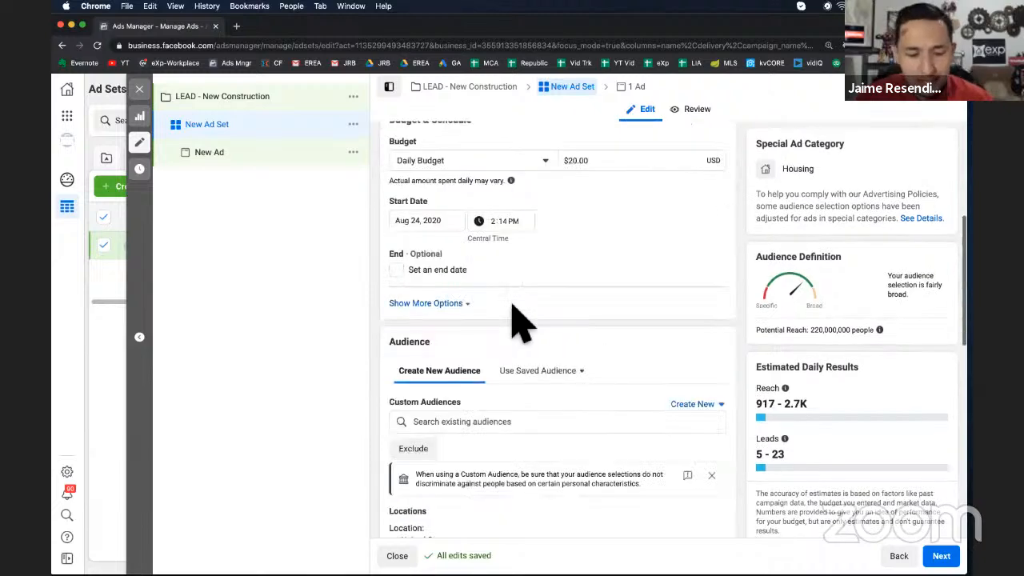
pyautogui.scroll(5, 521, 319)
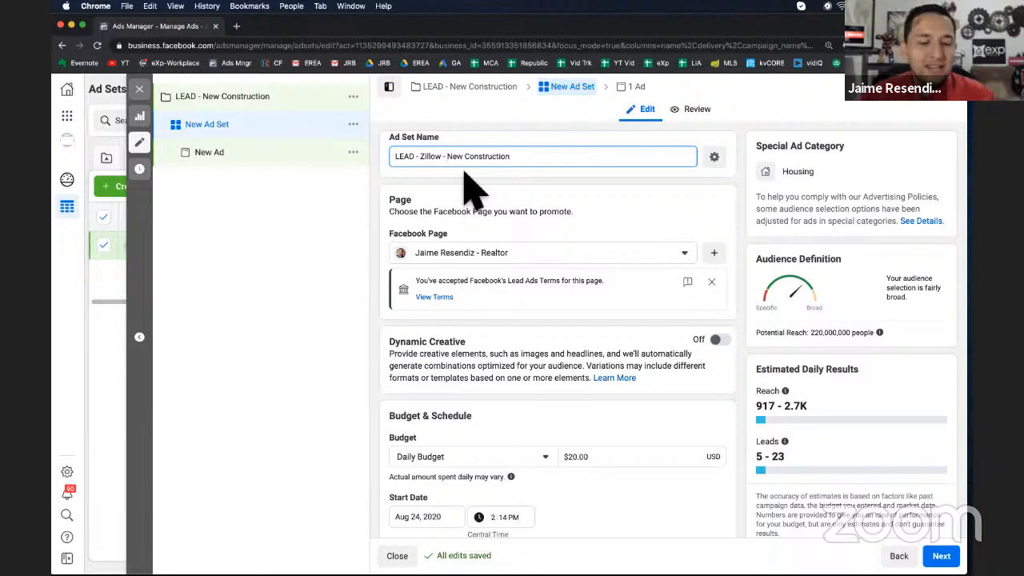
pyautogui.click(419, 156)
pyautogui.write('Denton ')
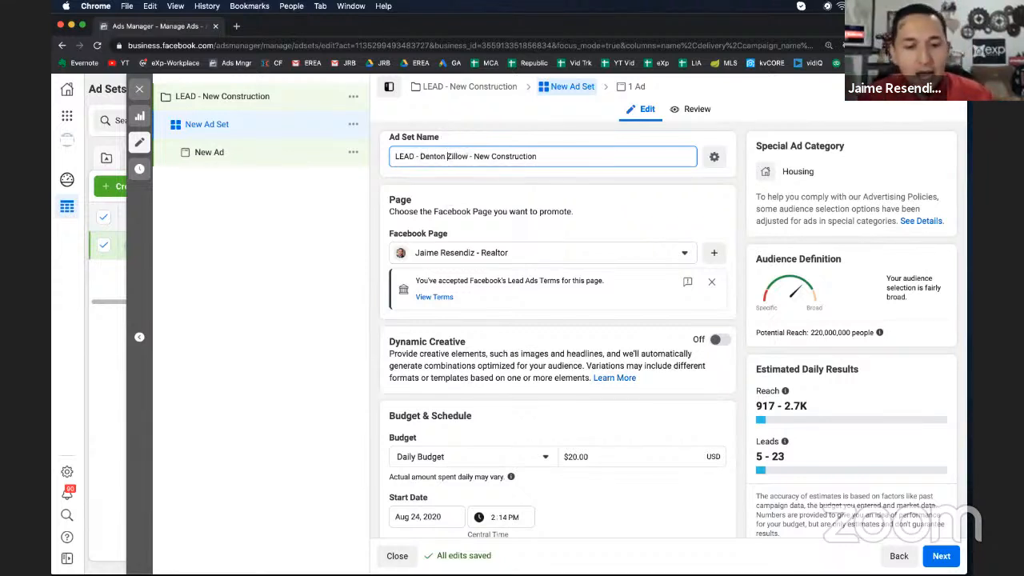
pyautogui.write('15mi-')
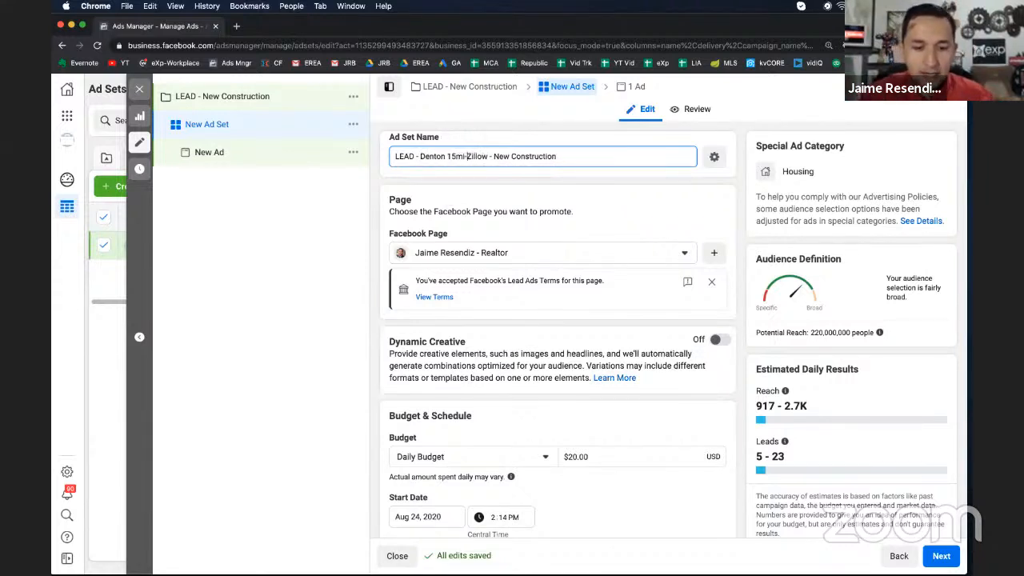
pyautogui.moveTo(489, 161); pyautogui.dragTo(427, 156)
pyautogui.click(472, 161)
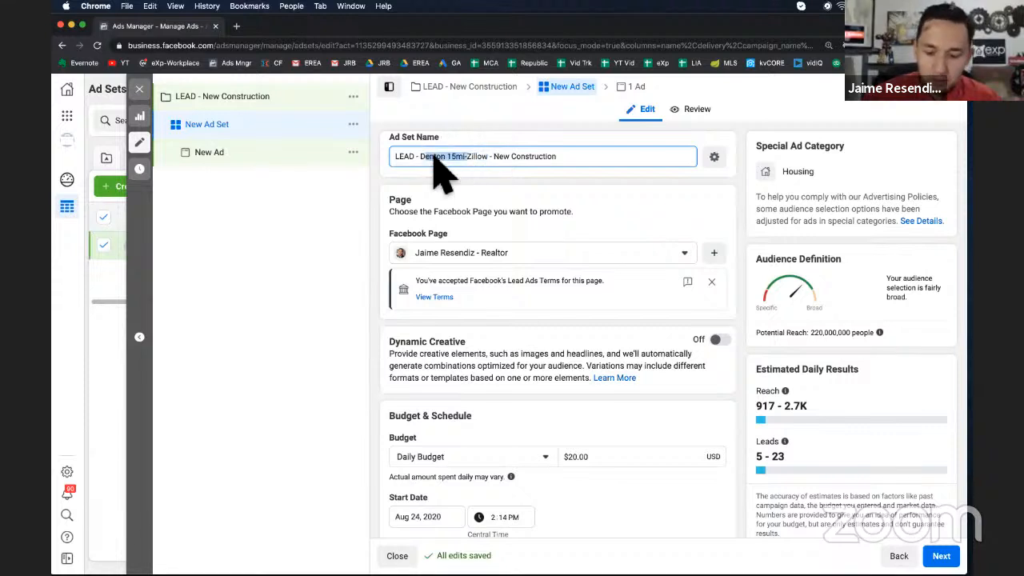
pyautogui.press('BackSpace')
pyautogui.press('BackSpace')
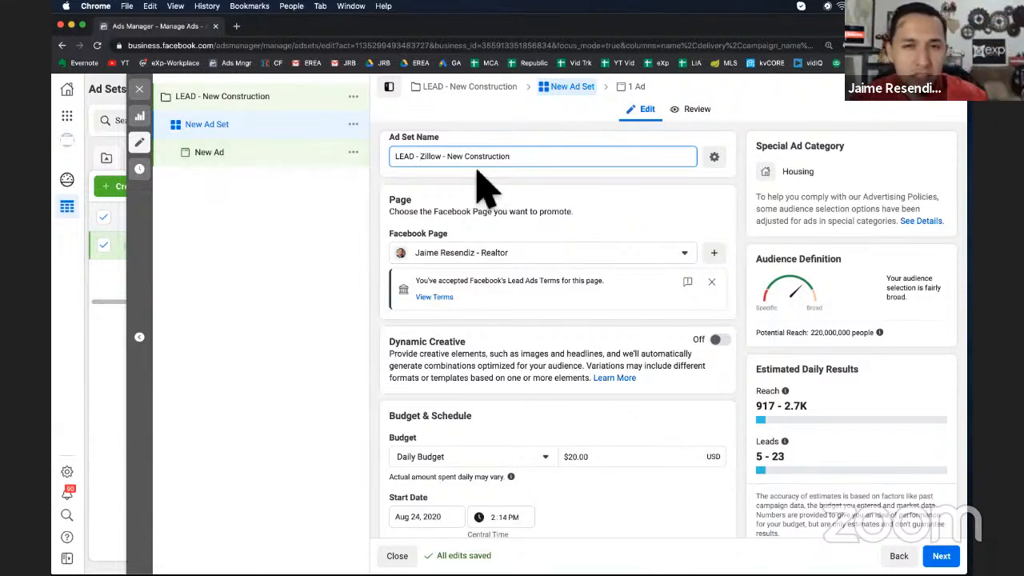
# Review the ad set name and the daily budget and schedule settings
pyautogui.tripleClick(448, 156)
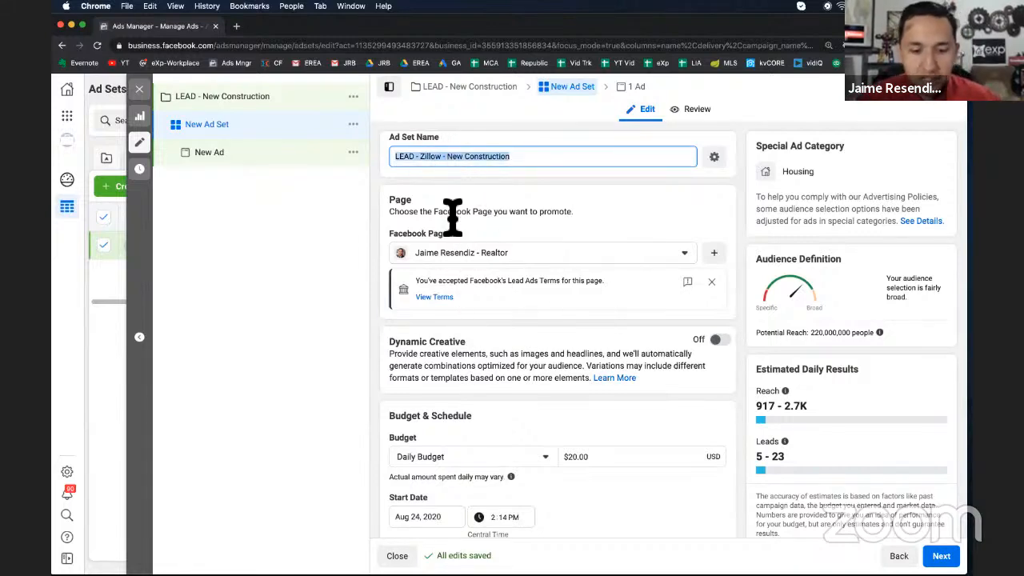
pyautogui.scroll(-2, 529, 271)
pyautogui.scroll(-1, 576, 269)
pyautogui.scroll(2, 411, 251)
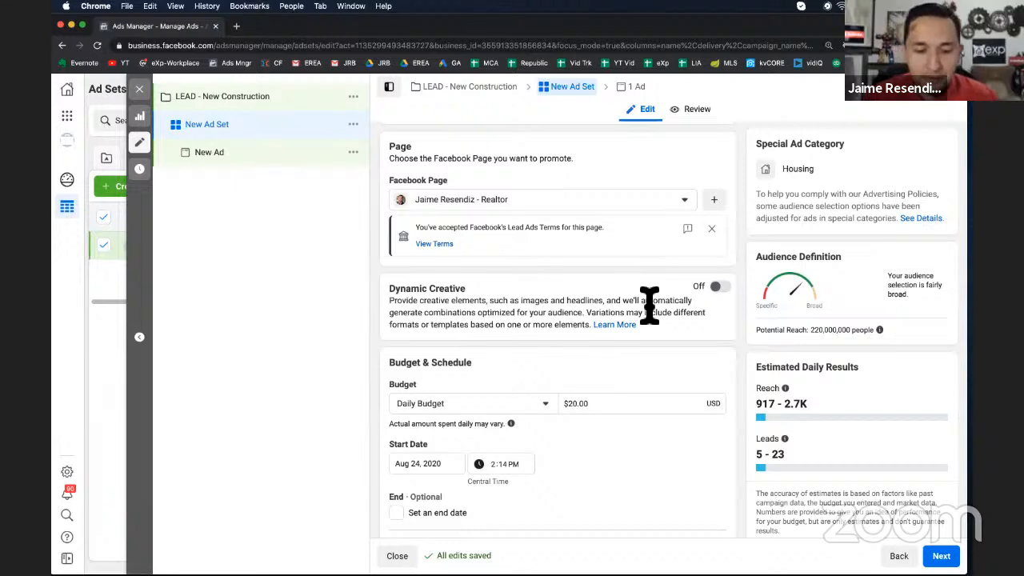
pyautogui.scroll(-3, 469, 160)
pyautogui.scroll(-1, 465, 197)
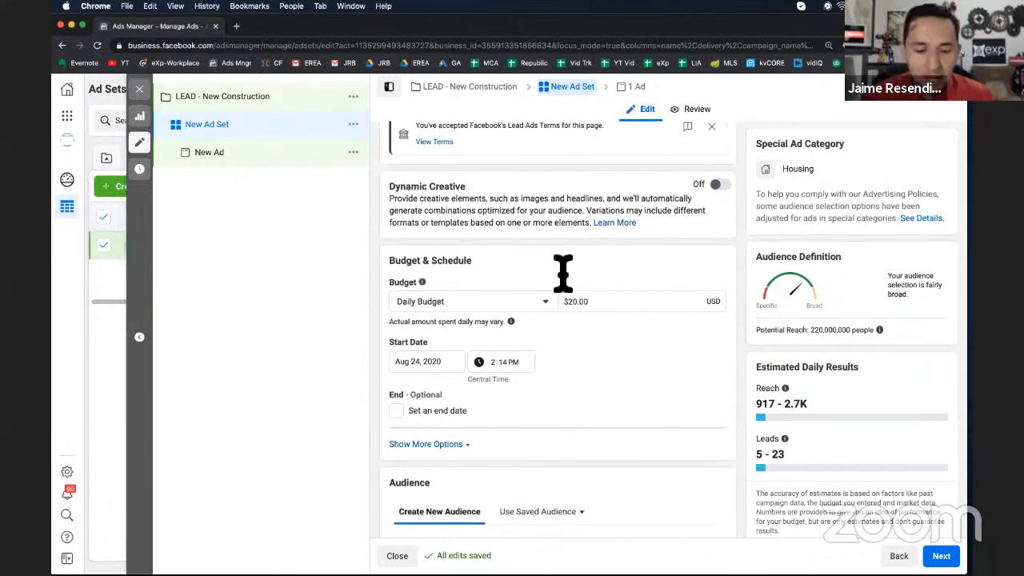
pyautogui.click(632, 300)
pyautogui.doubleClick(601, 263)
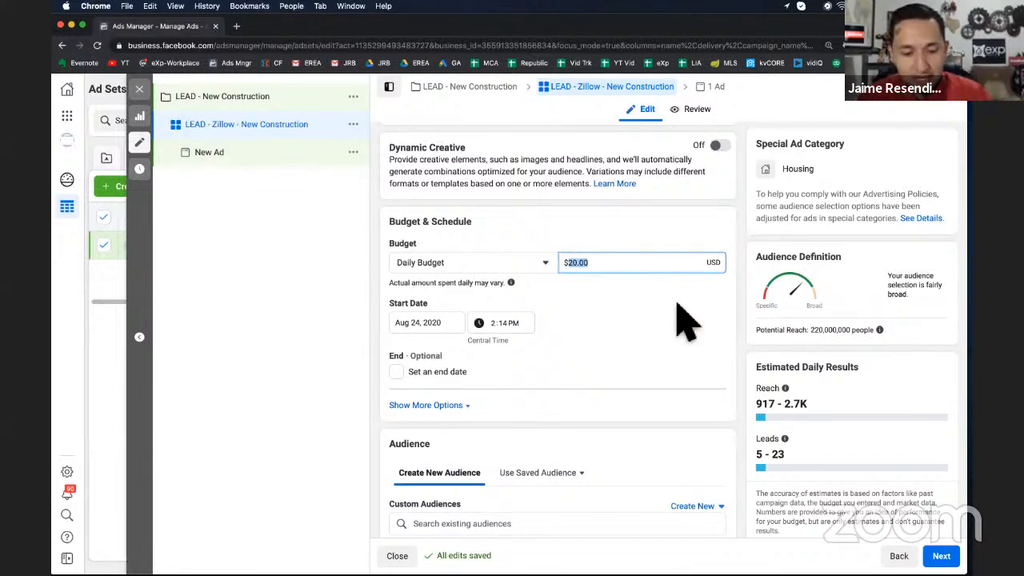
pyautogui.scroll(-5, 683, 320)
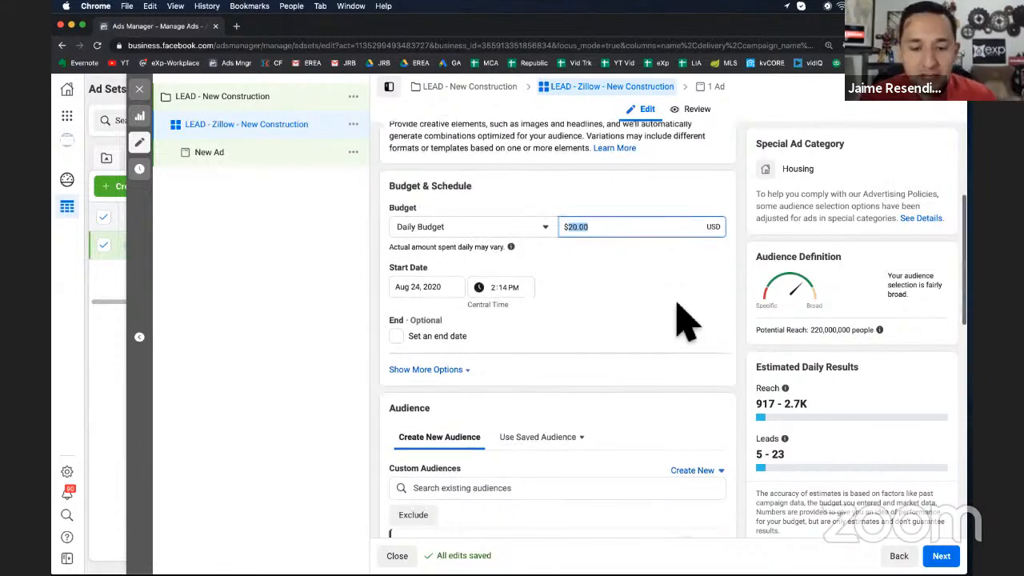
pyautogui.scroll(-4, 684, 320)
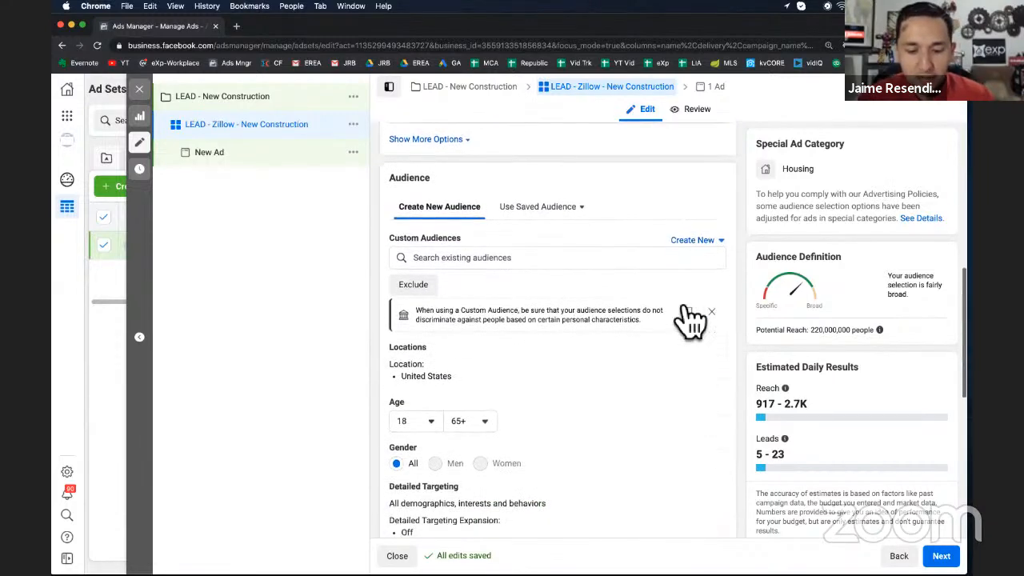
# Browse the existing custom audiences, including the Special Ad Audience list
pyautogui.click(512, 249)
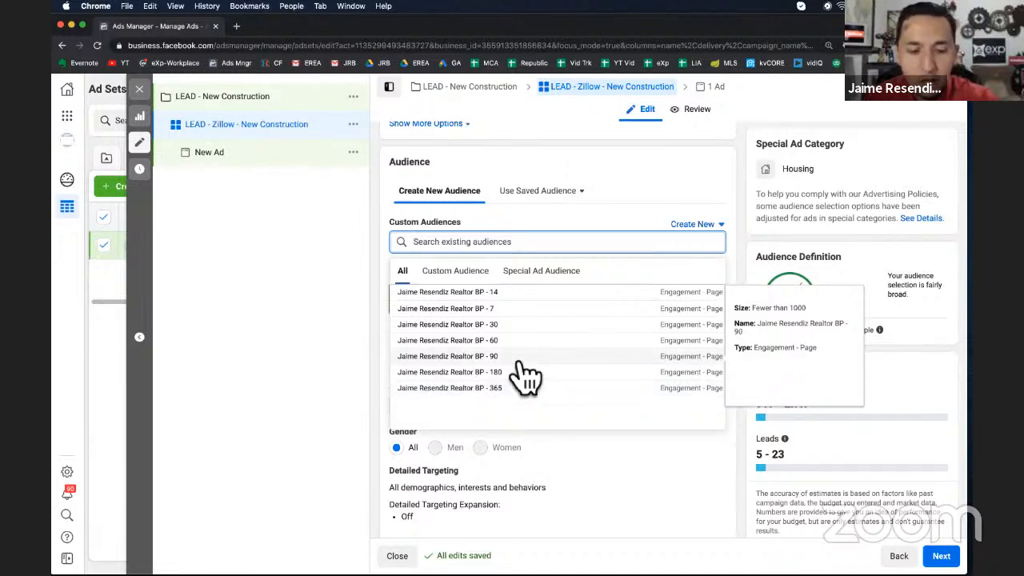
pyautogui.click(550, 296)
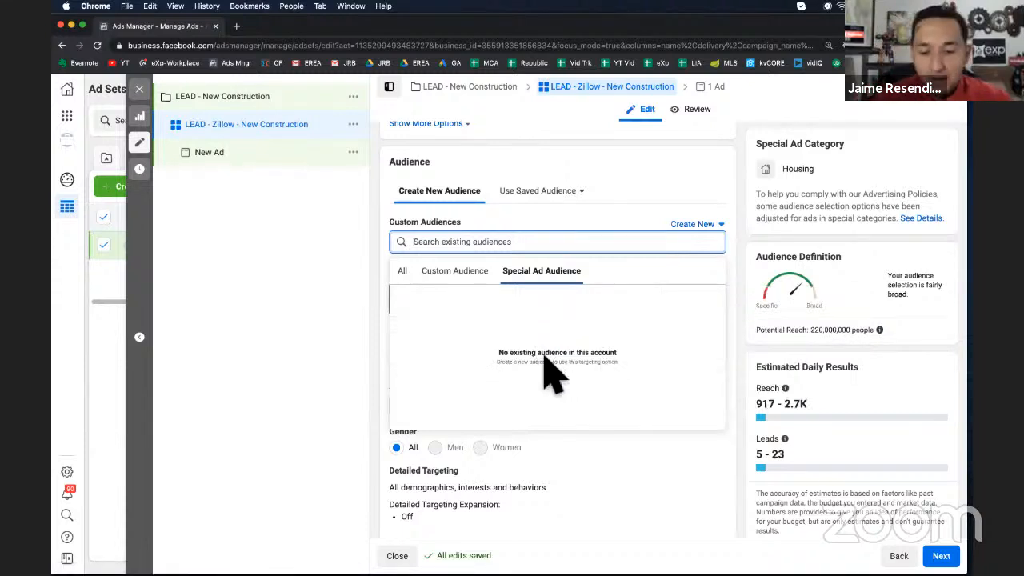
pyautogui.click(472, 274)
pyautogui.click(403, 271)
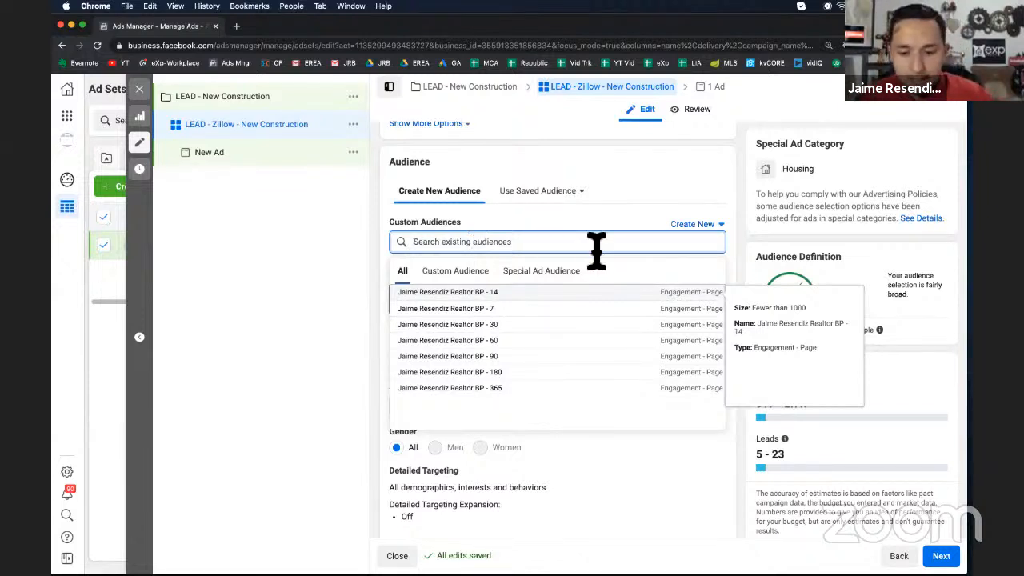
pyautogui.click(688, 188)
# Set the audience location to people living in Fort Worth, Texas
pyautogui.scroll(-3, 538, 264)
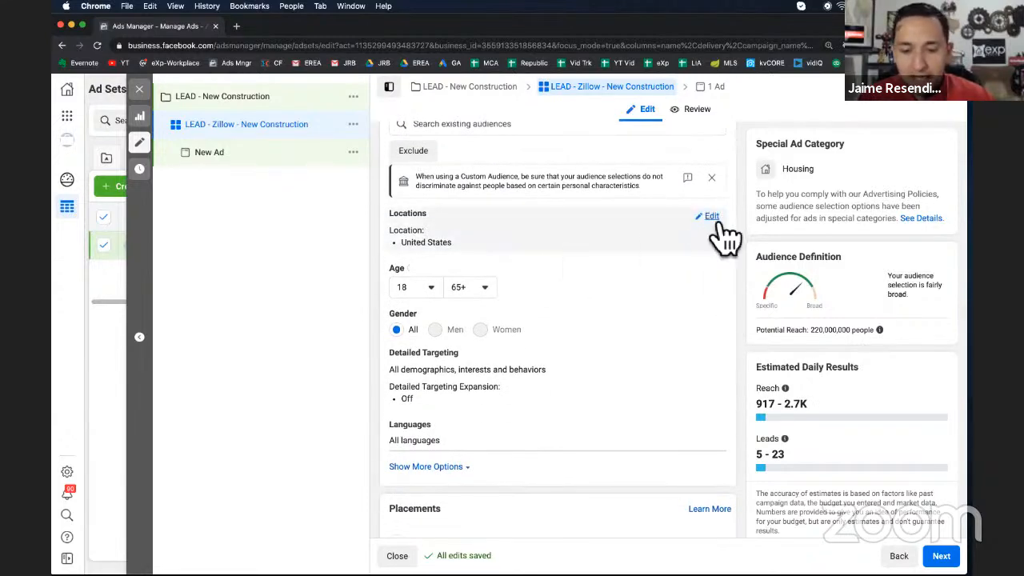
pyautogui.click(711, 217)
pyautogui.click(502, 235)
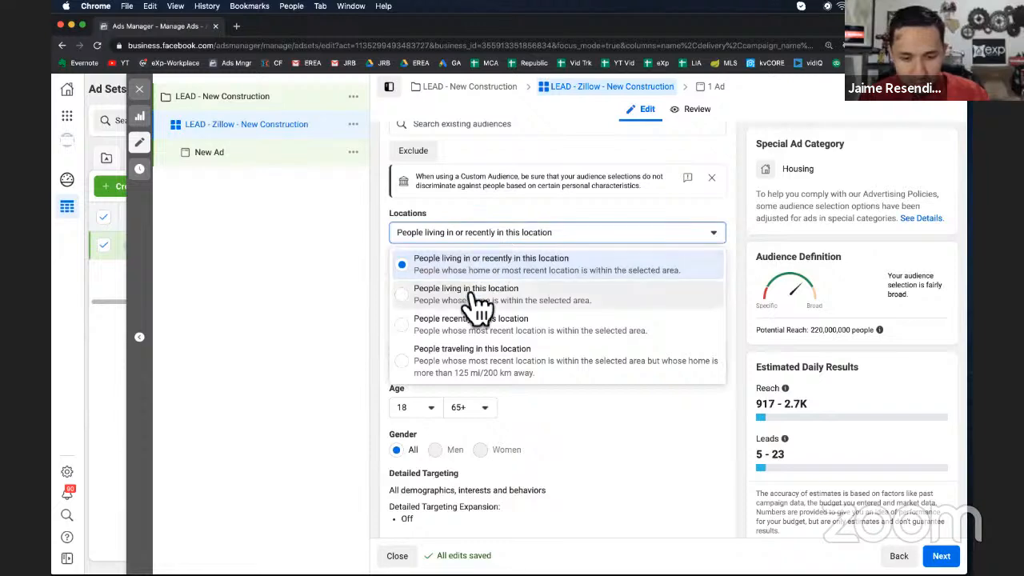
pyautogui.click(478, 295)
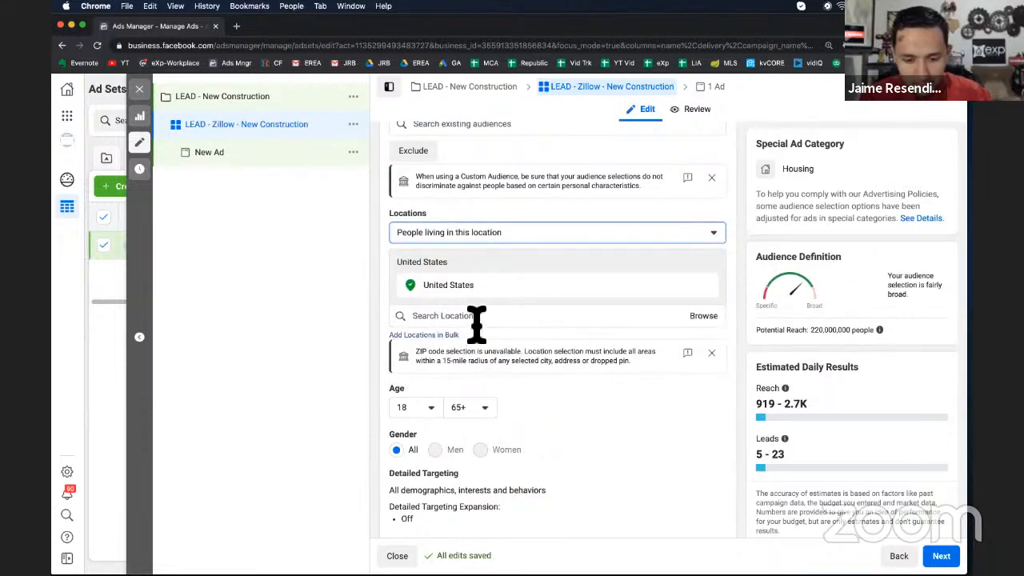
pyautogui.click(475, 319)
pyautogui.write('fort')
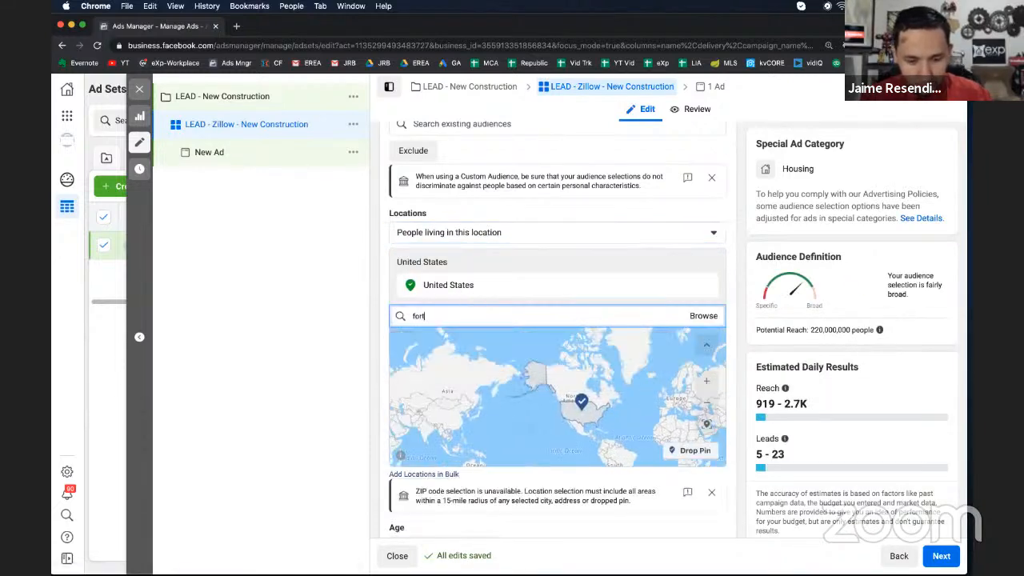
pyautogui.press('Return')
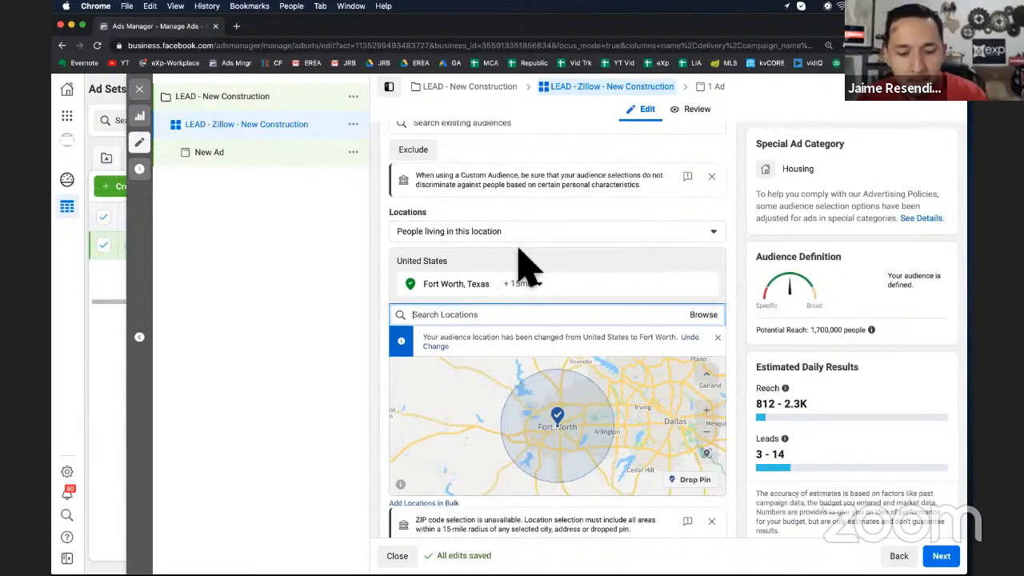
# Add the Zillow interest to the detailed targeting
pyautogui.scroll(-5, 526, 264)
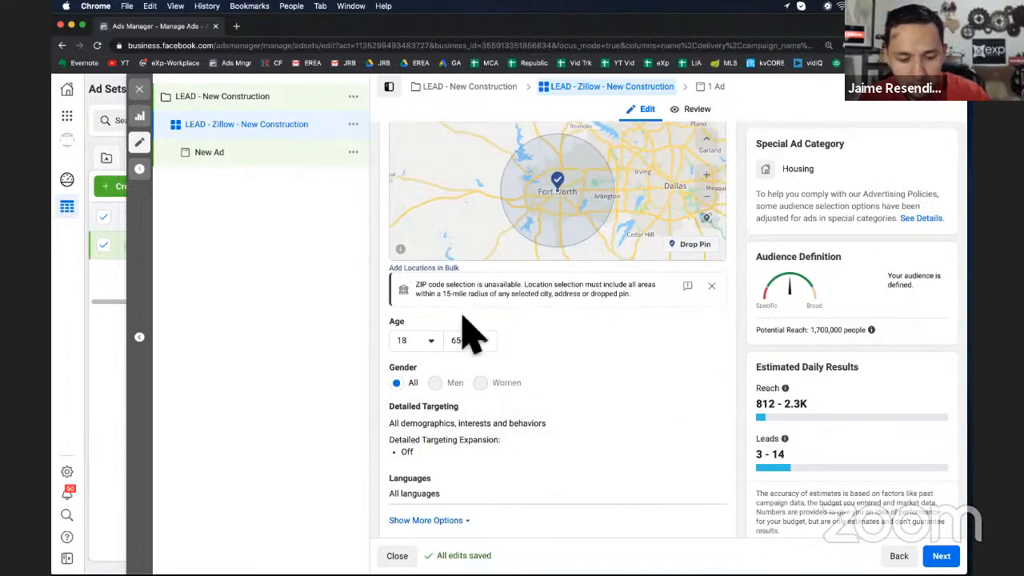
pyautogui.scroll(-3, 606, 376)
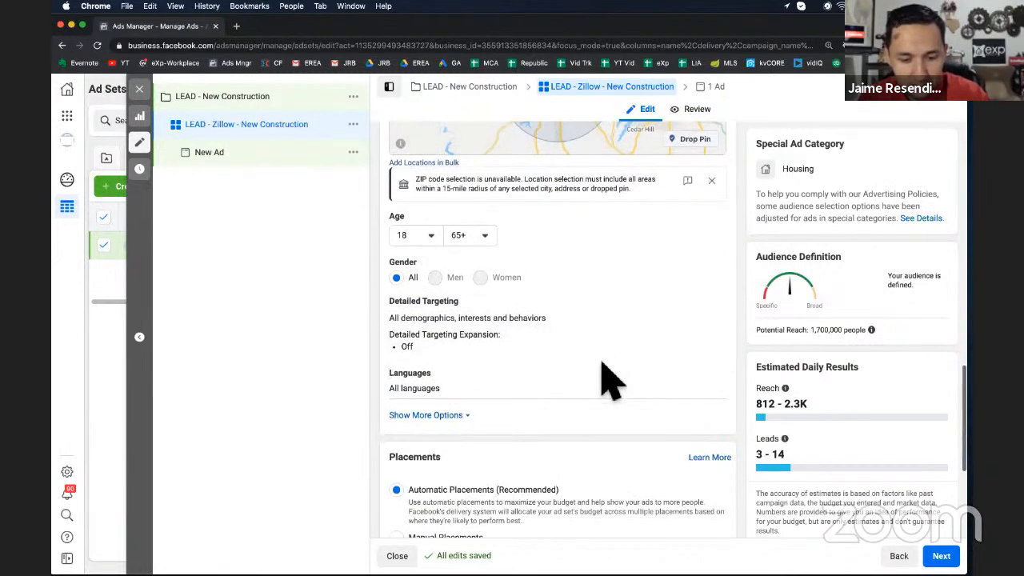
pyautogui.click(703, 304)
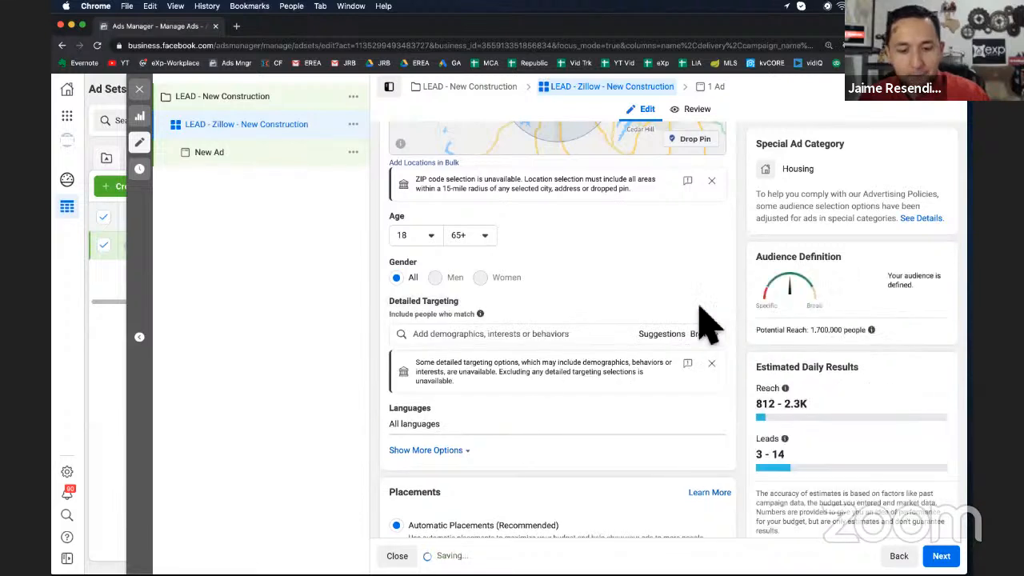
pyautogui.click(520, 339)
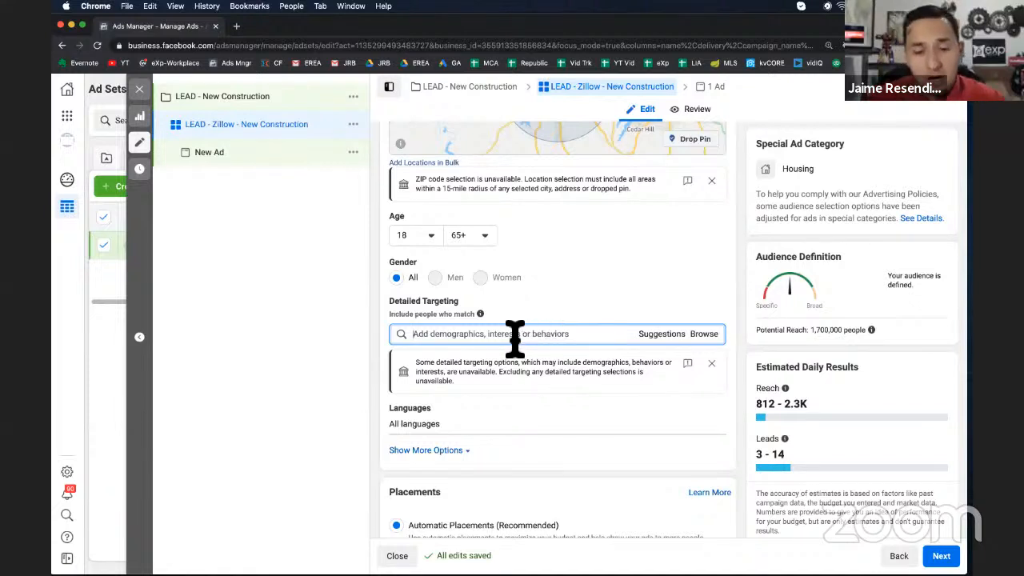
pyautogui.write('zillow')
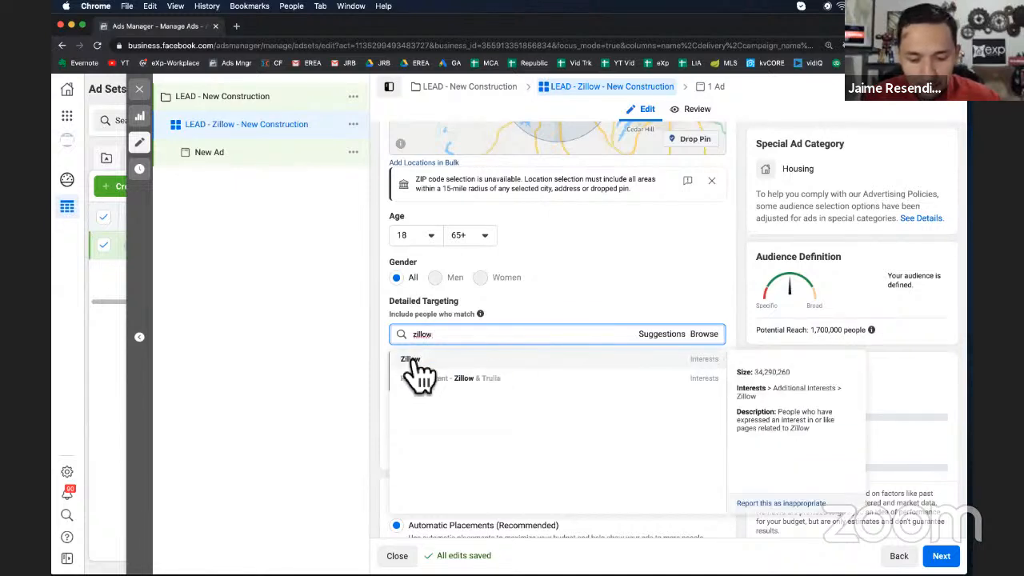
pyautogui.click(413, 361)
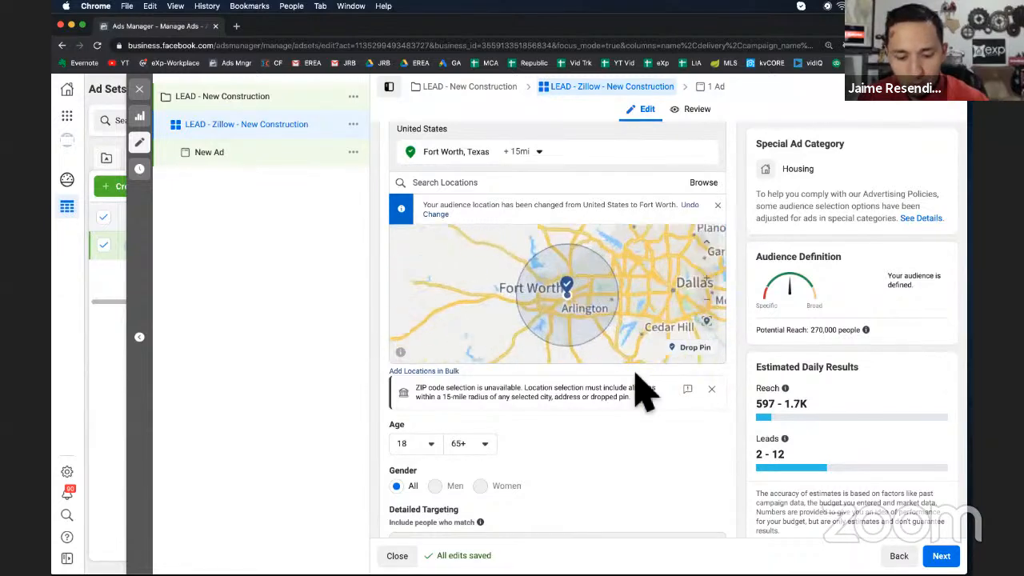
# Try adding Trulia as a second detailed-targeting interest, then remove it again
pyautogui.scroll(-1, 642, 388)
pyautogui.scroll(-3, 642, 388)
pyautogui.click(664, 416)
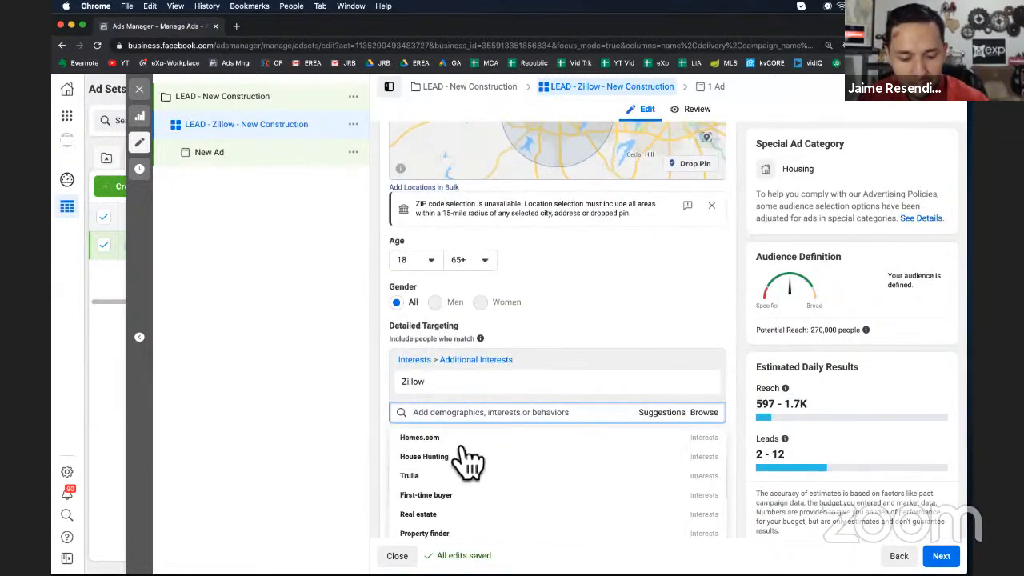
pyautogui.click(424, 476)
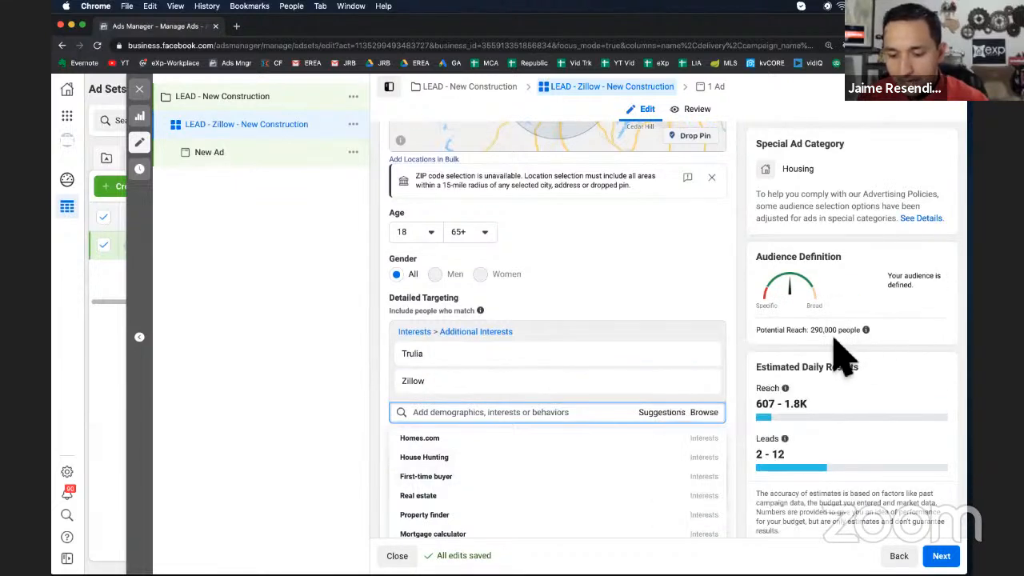
pyautogui.moveTo(446, 383)
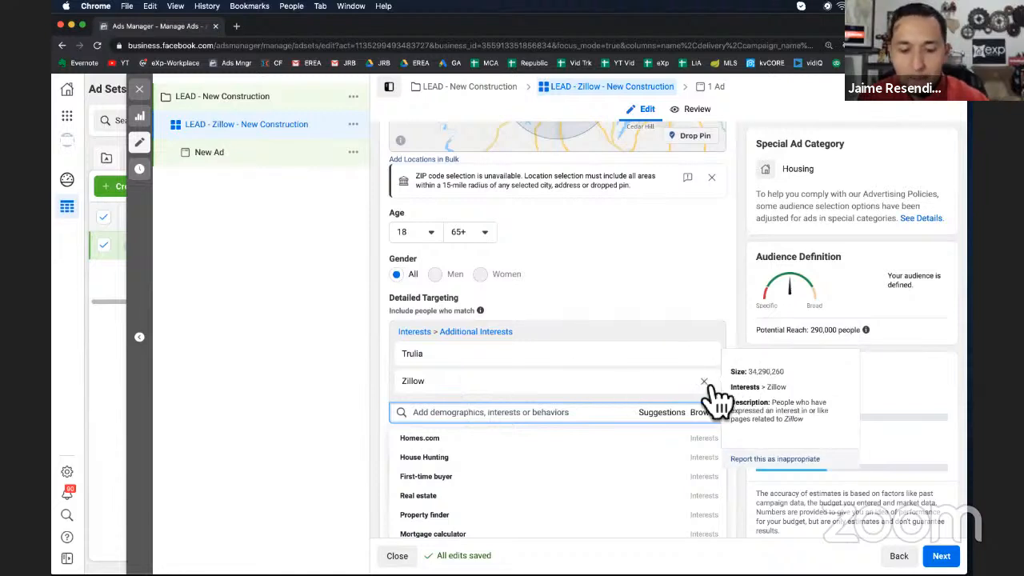
pyautogui.click(704, 354)
pyautogui.moveTo(785, 387)
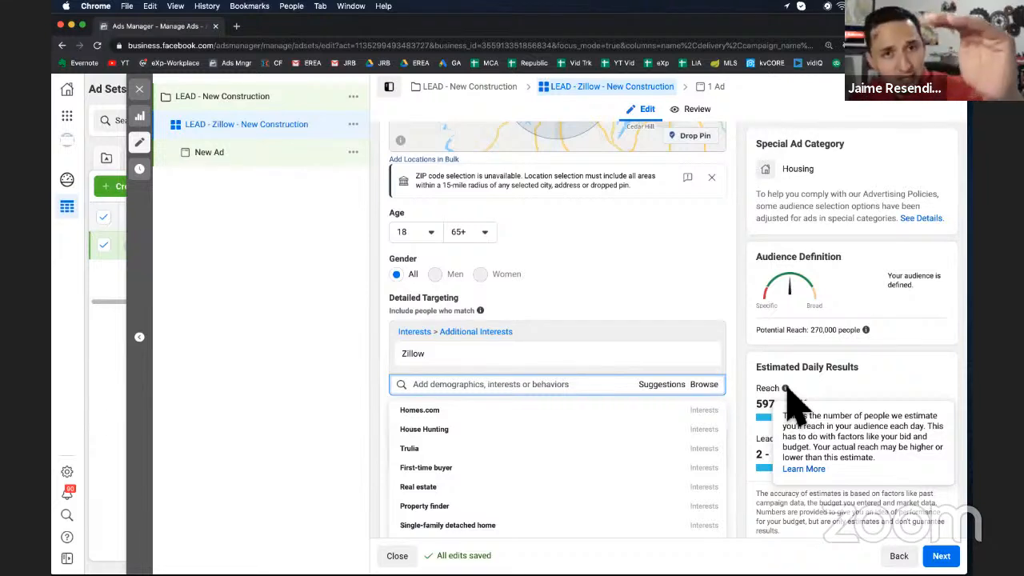
# Try narrowing the audience so people must also match the Trulia interest, then remove that narrowing group
pyautogui.click(696, 312)
pyautogui.click(448, 416)
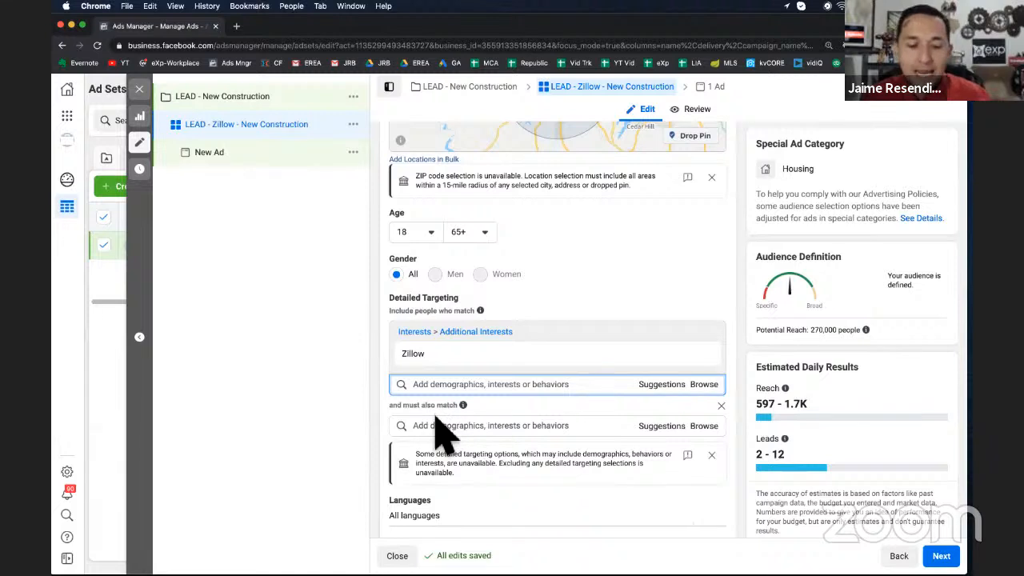
pyautogui.click(441, 428)
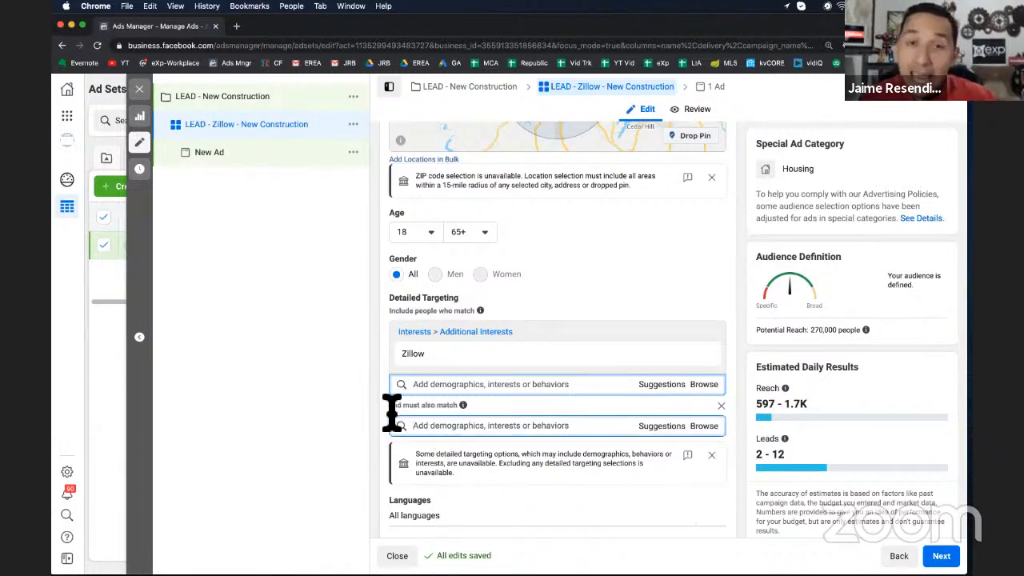
pyautogui.moveTo(411, 355)
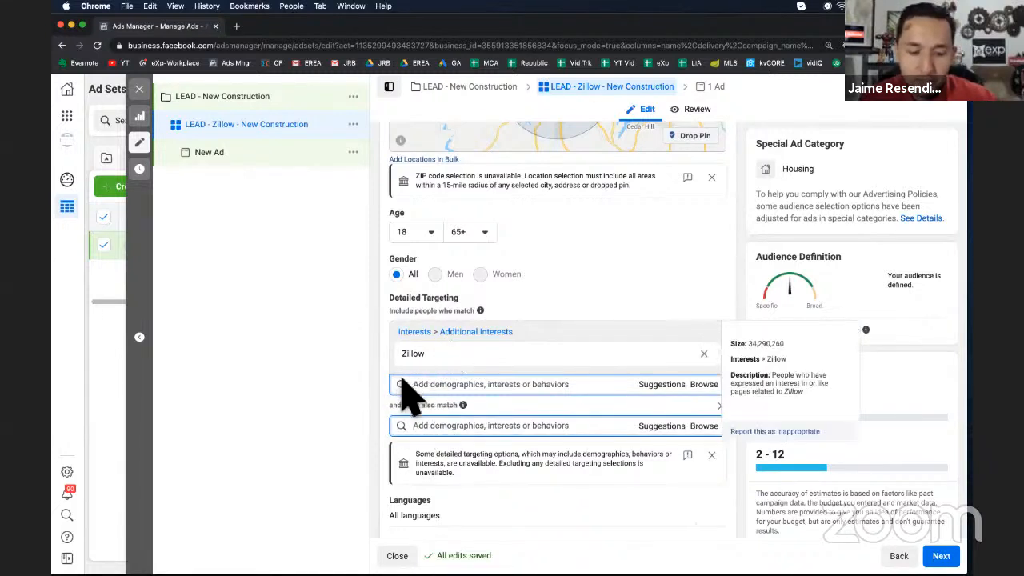
pyautogui.write('truli')
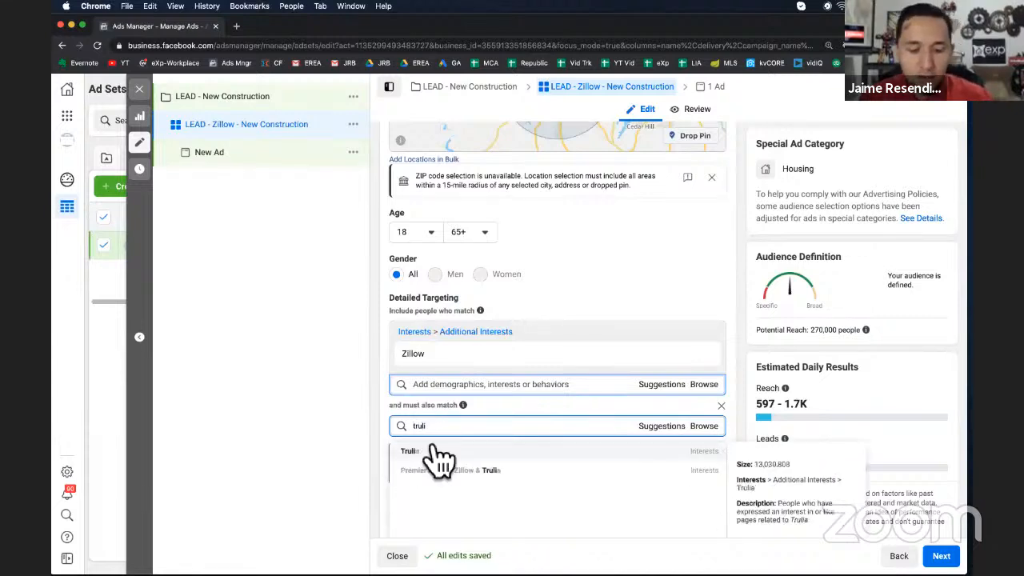
pyautogui.click(438, 460)
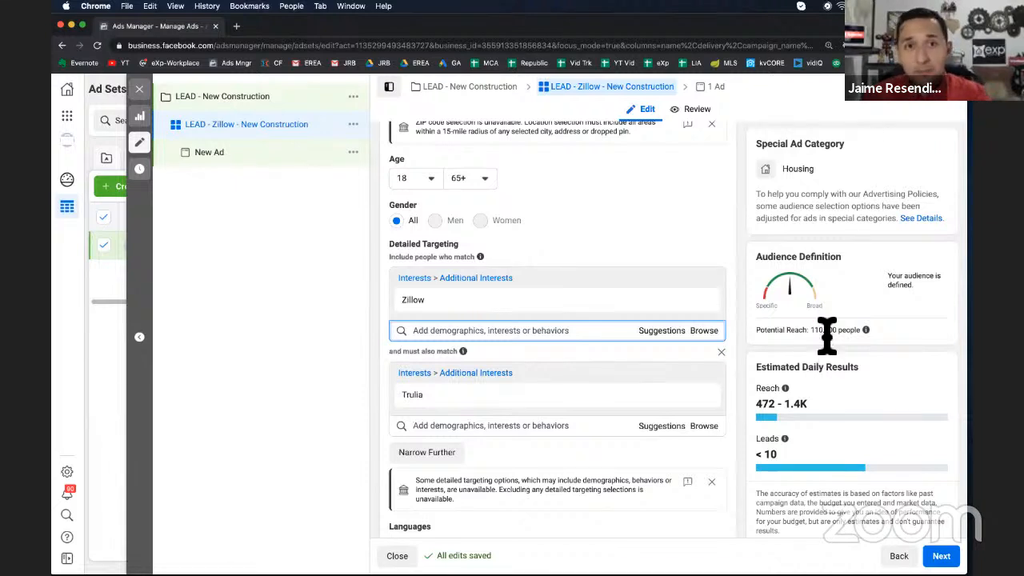
pyautogui.scroll(-1, 674, 263)
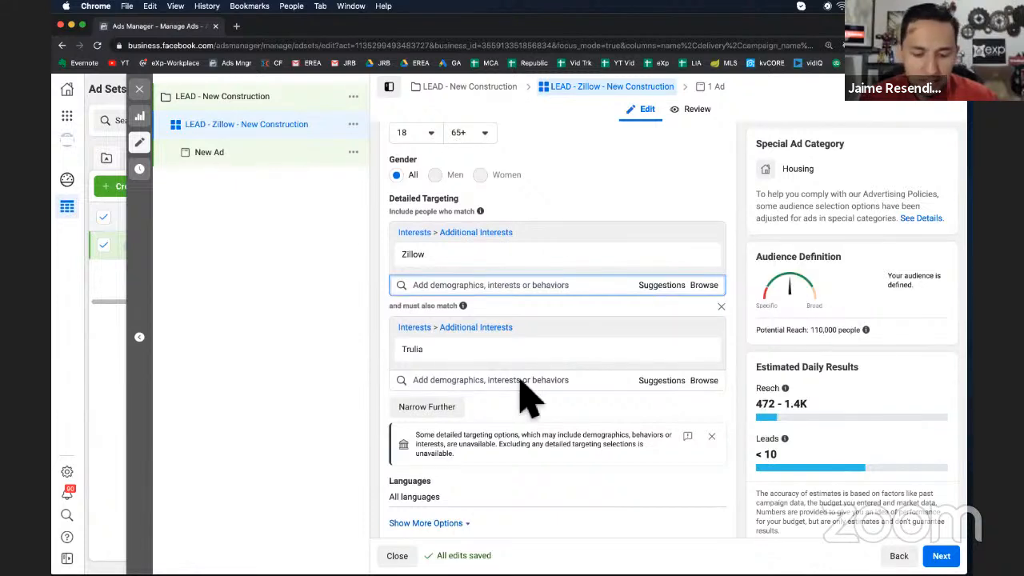
pyautogui.click(721, 306)
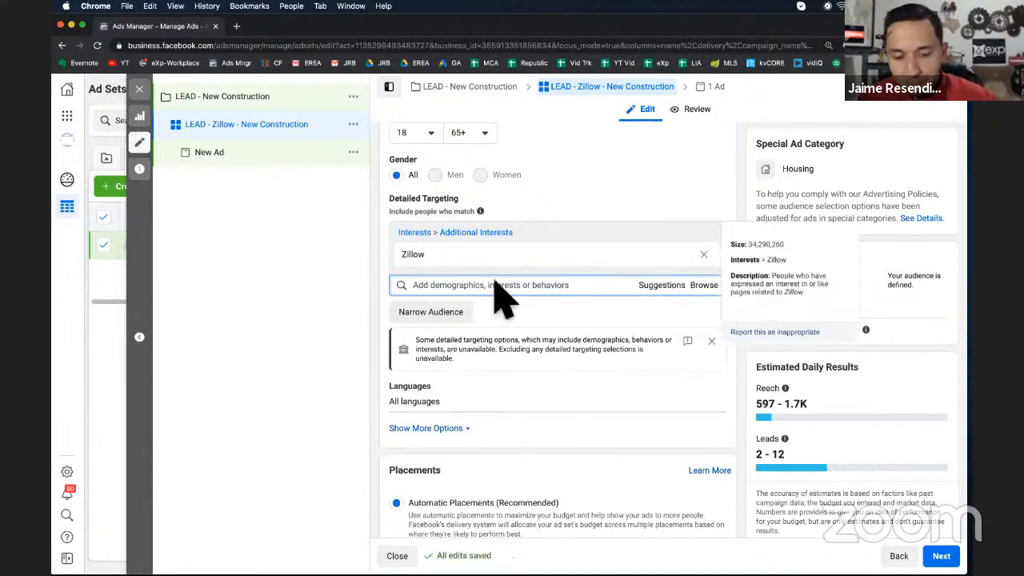
# Switch the ad set to manual placements and deselect the Instagram platform
pyautogui.scroll(-5, 496, 295)
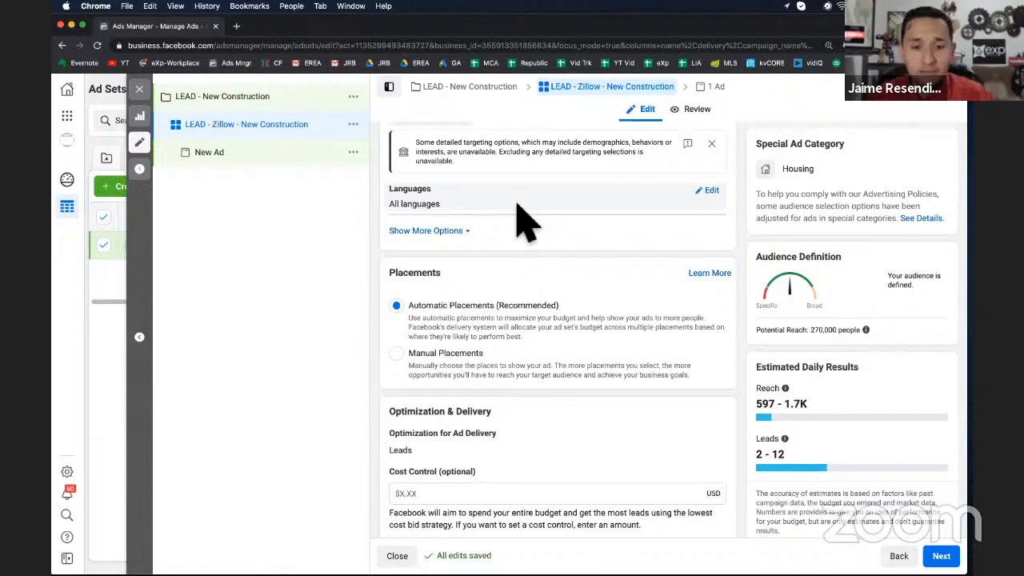
pyautogui.click(396, 355)
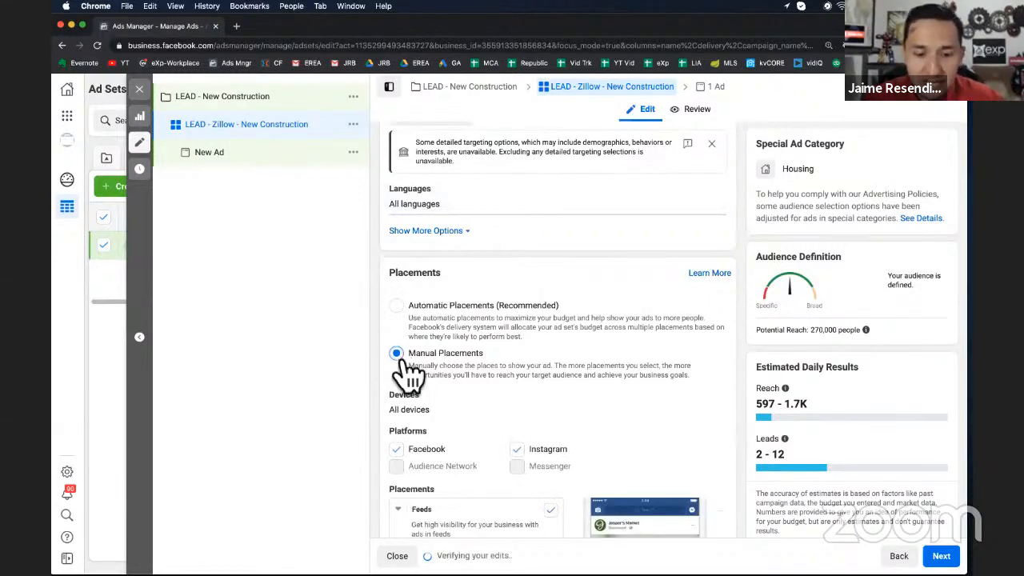
pyautogui.scroll(-1, 399, 357)
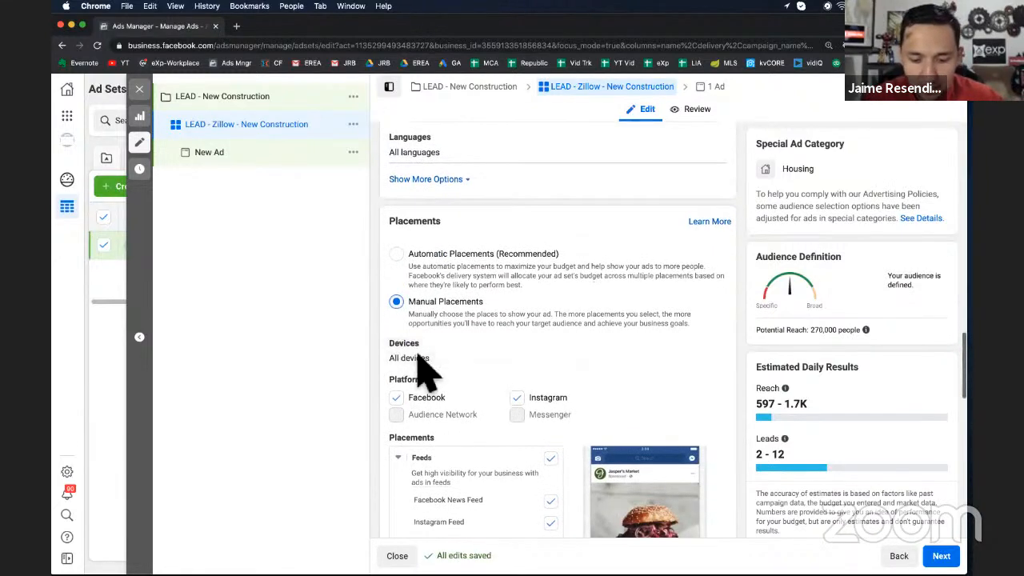
pyautogui.click(517, 398)
# Deselect the Facebook Marketplace, Stories, In-Stream and In-Article placements, keeping only Facebook News Feed
pyautogui.scroll(-2, 605, 423)
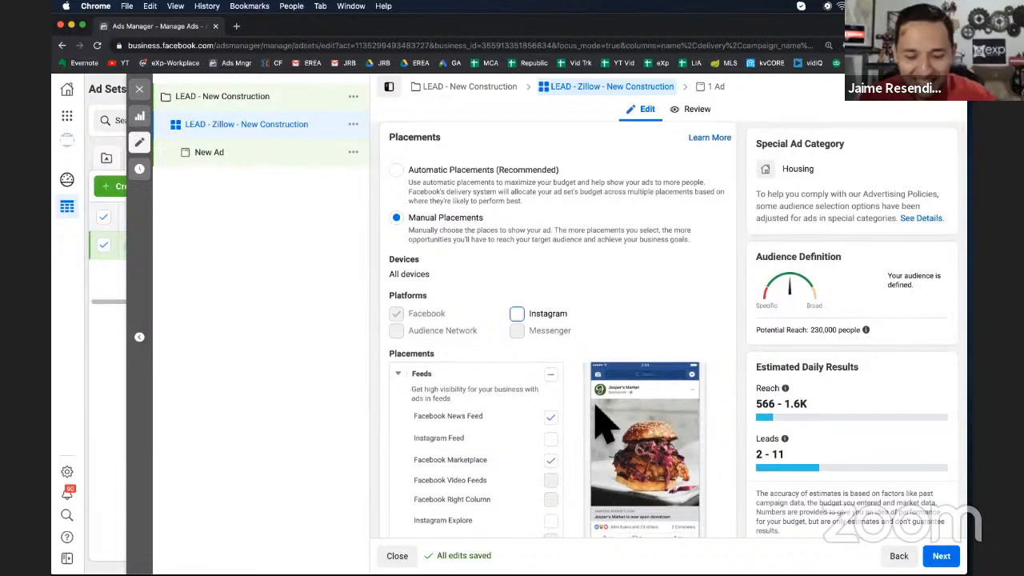
pyautogui.scroll(-2, 599, 416)
pyautogui.click(551, 400)
pyautogui.scroll(-3, 564, 400)
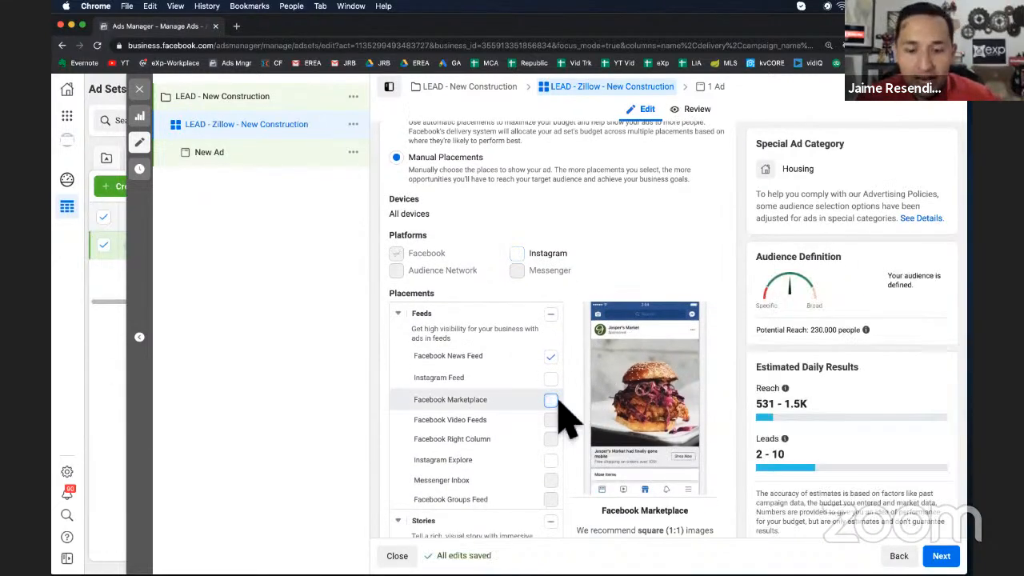
pyautogui.click(550, 462)
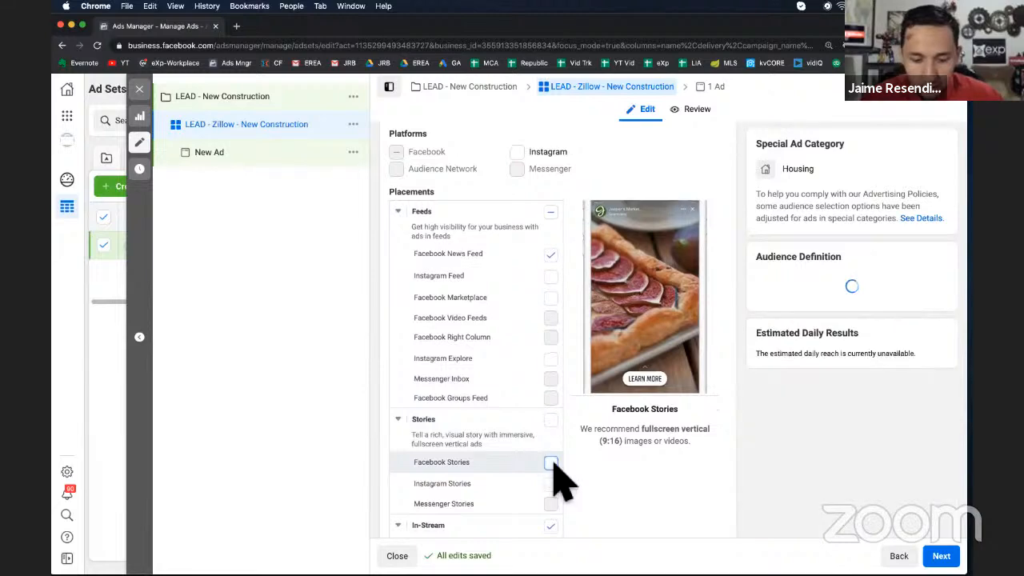
pyautogui.scroll(-1, 557, 432)
pyautogui.click(551, 515)
pyautogui.scroll(-3, 560, 480)
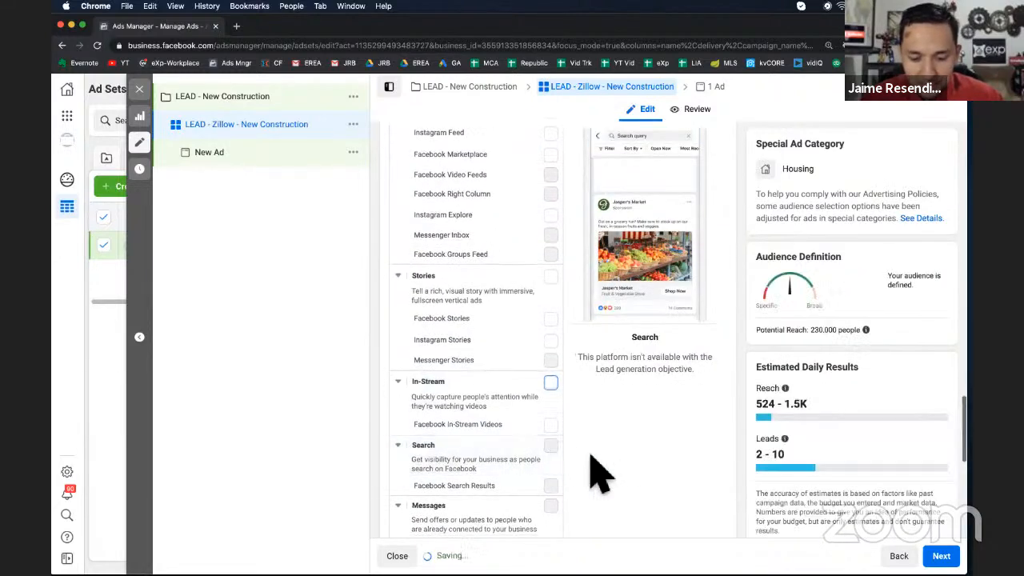
pyautogui.scroll(-4, 589, 472)
pyautogui.click(552, 440)
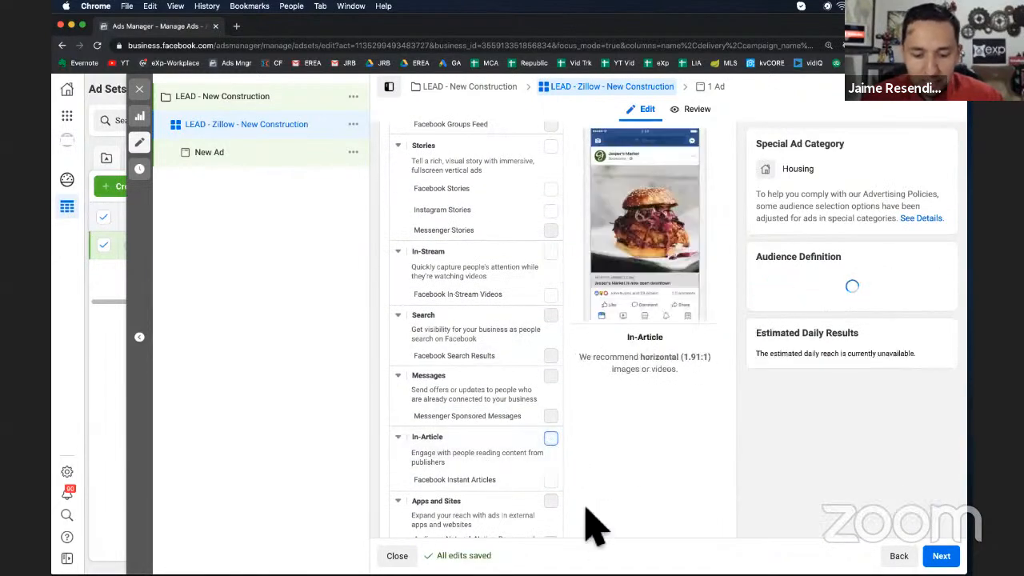
# Review the full list of manual placements and the optimization and delivery settings
pyautogui.scroll(-2, 590, 530)
pyautogui.scroll(4, 589, 528)
pyautogui.scroll(4, 590, 528)
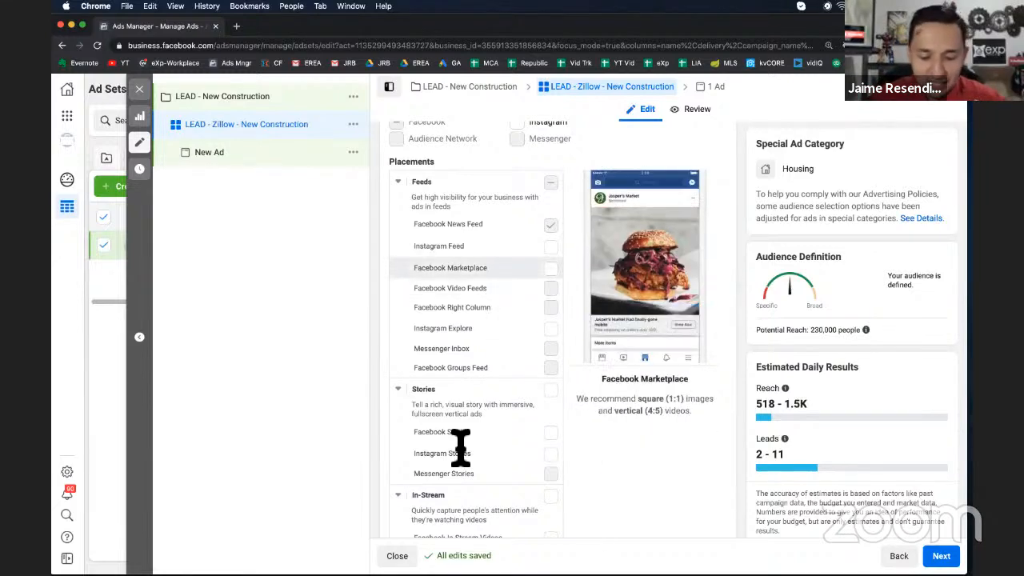
pyautogui.scroll(-2, 452, 453)
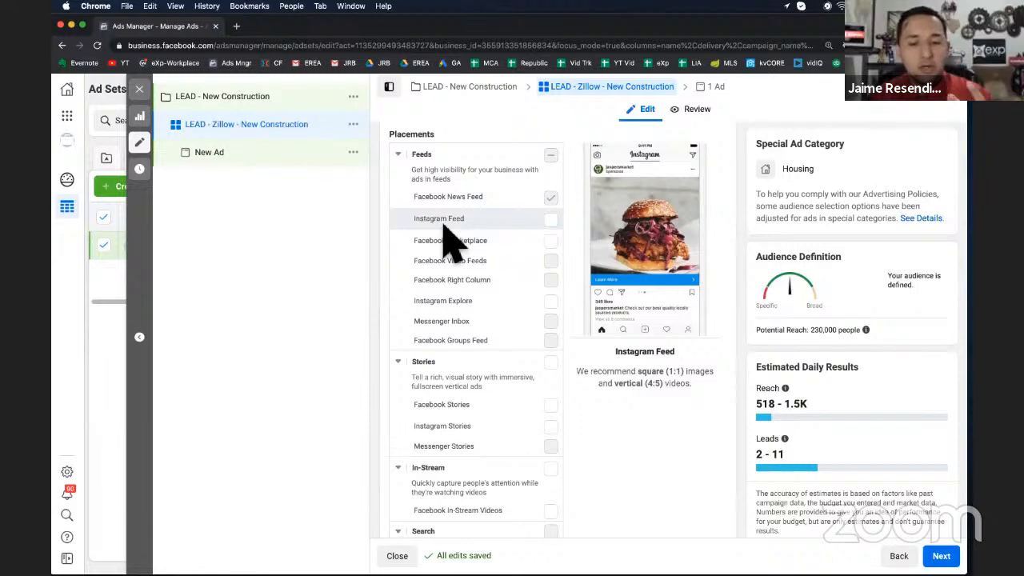
pyautogui.scroll(5, 450, 240)
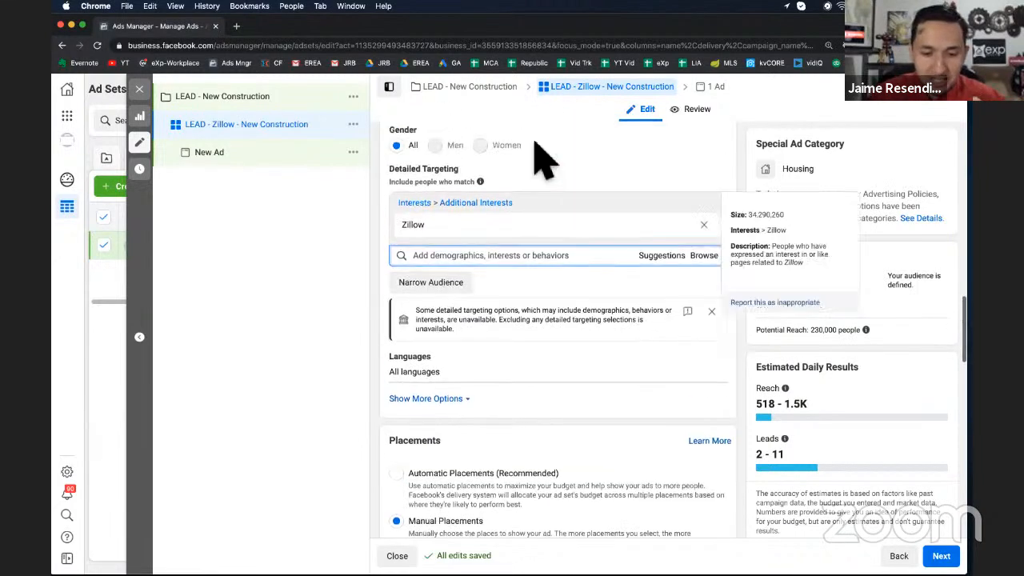
pyautogui.scroll(-5, 496, 344)
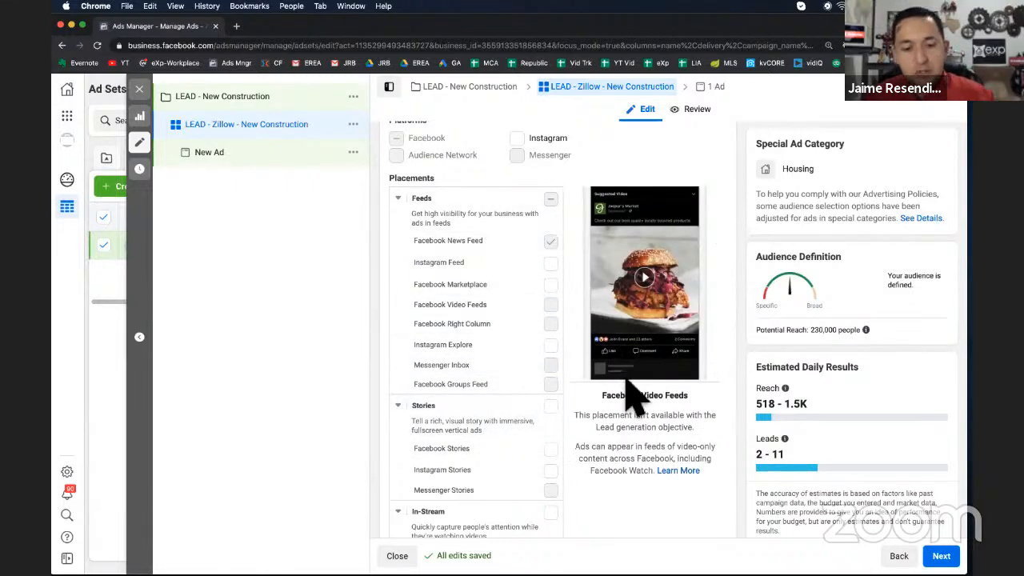
pyautogui.scroll(-2, 632, 396)
pyautogui.scroll(-1, 584, 288)
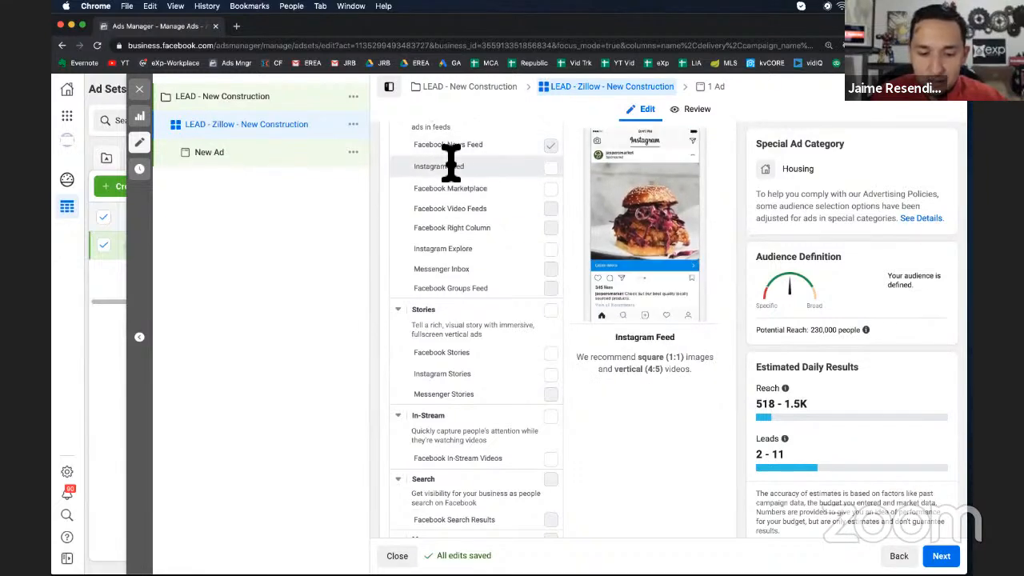
pyautogui.scroll(-5, 512, 416)
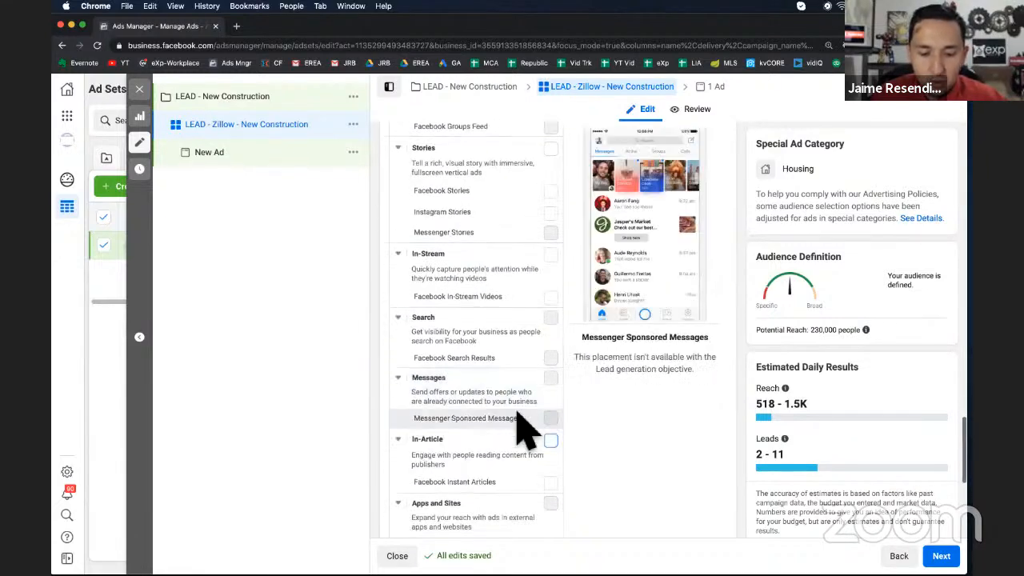
pyautogui.scroll(-5, 434, 385)
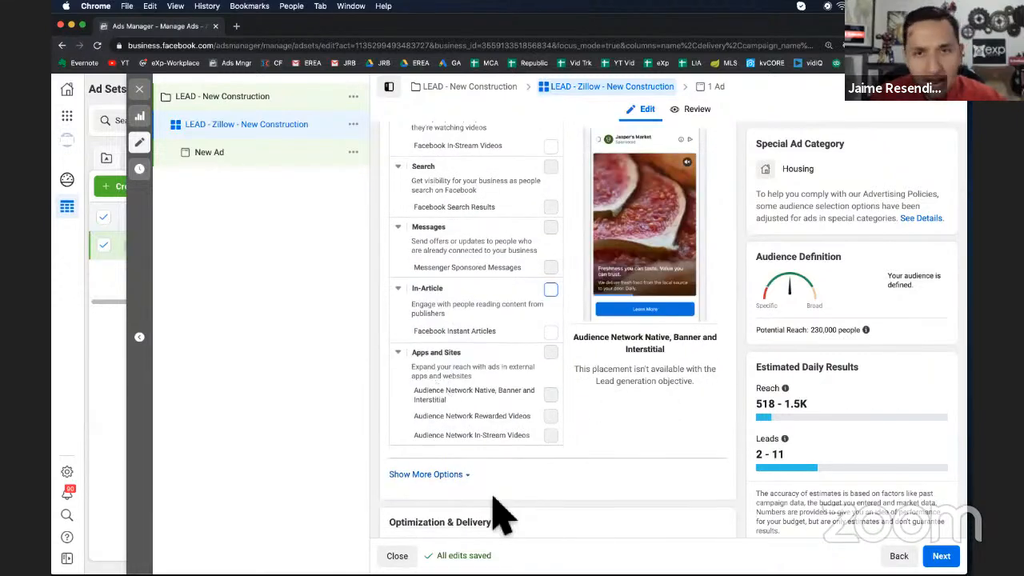
pyautogui.scroll(2, 493, 503)
pyautogui.scroll(10, 494, 502)
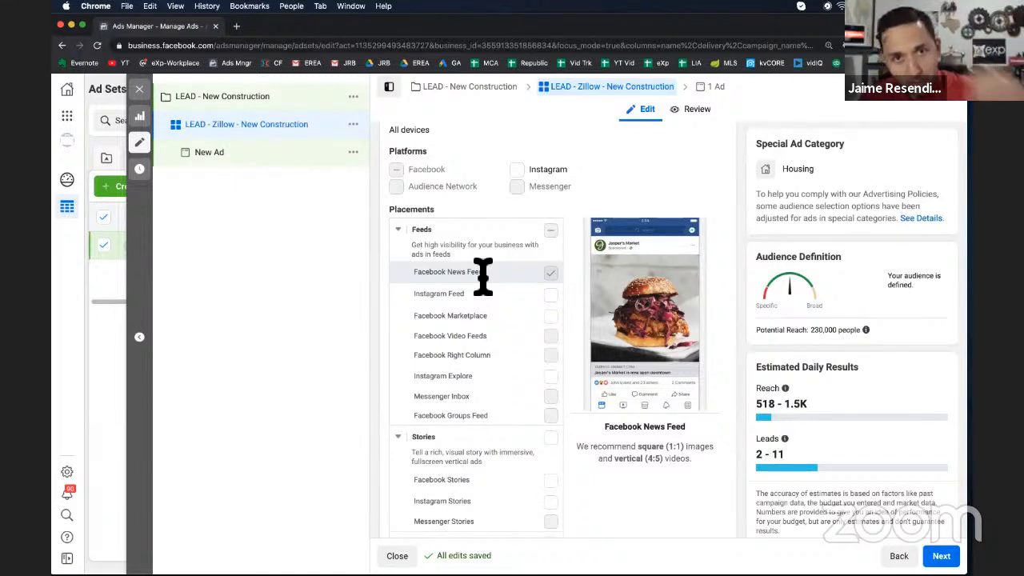
pyautogui.scroll(3, 460, 256)
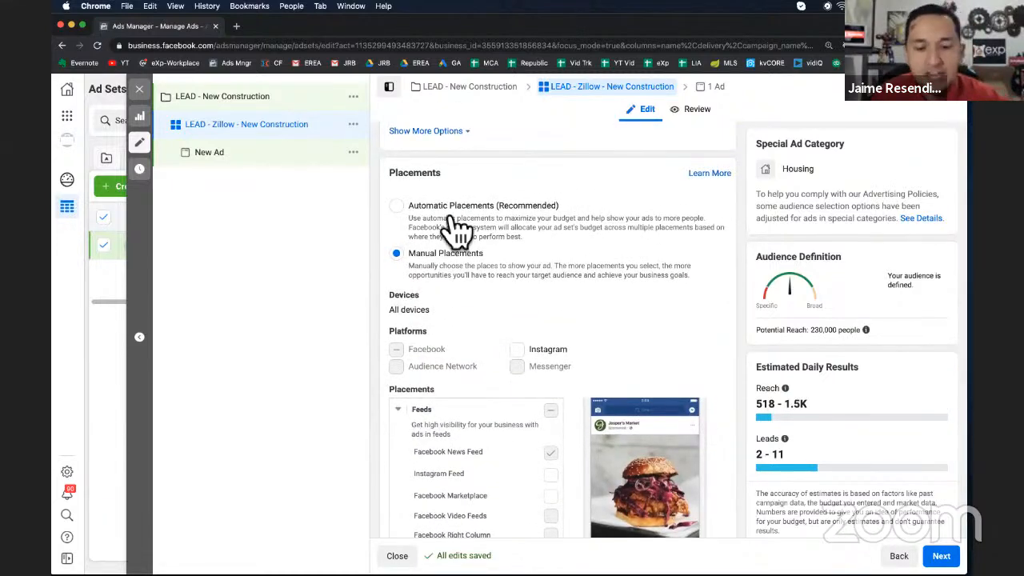
pyautogui.scroll(-2, 454, 229)
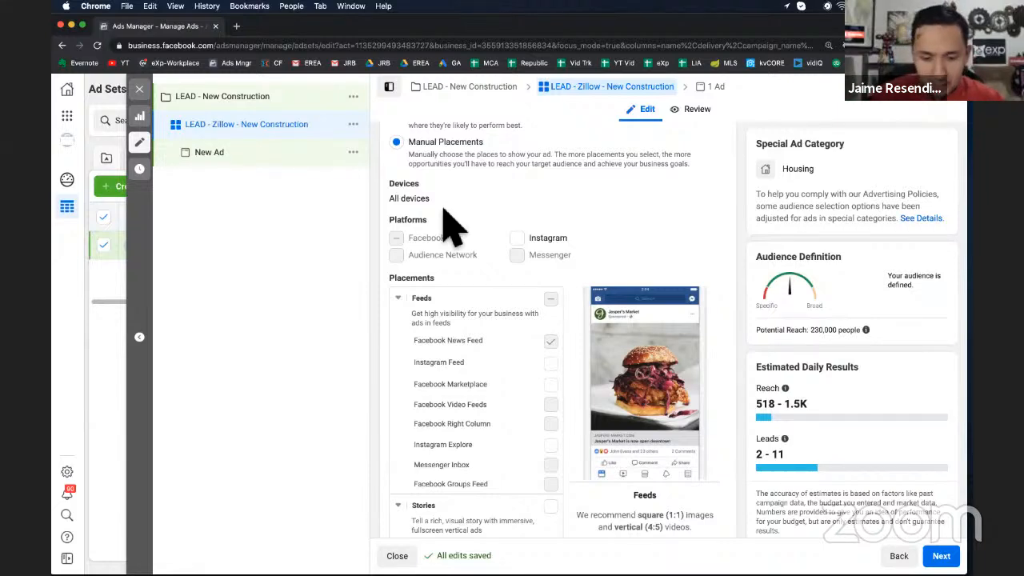
pyautogui.scroll(-10, 451, 228)
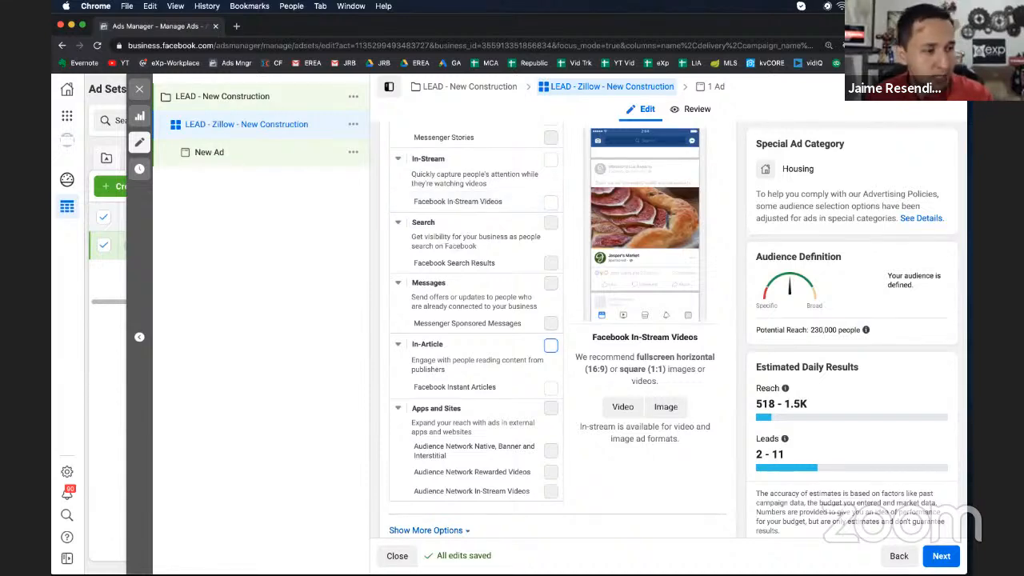
pyautogui.scroll(-5, 440, 425)
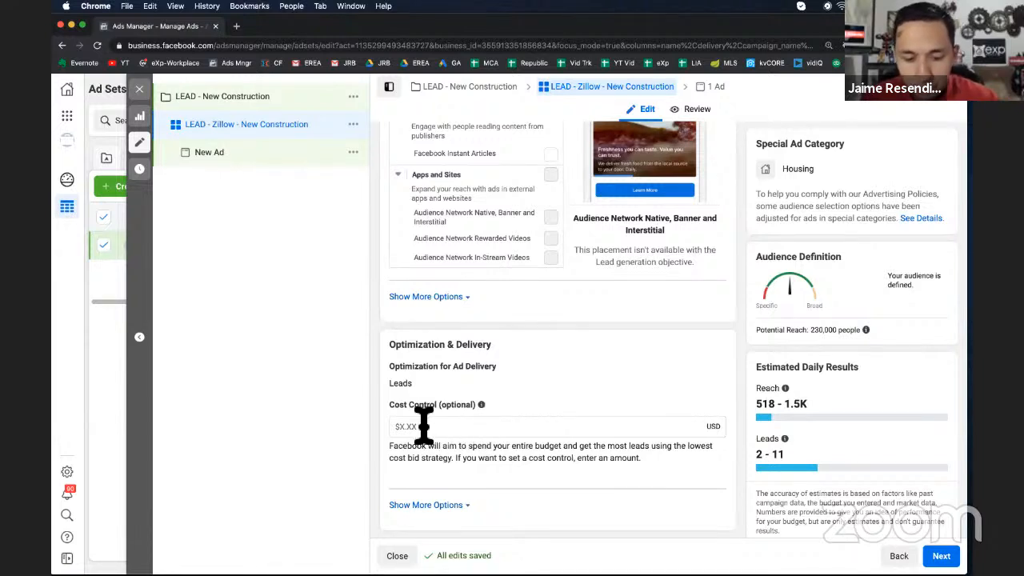
# Continue to the ad and rename it LEAD - Zillow - New Construction
pyautogui.click(487, 432)
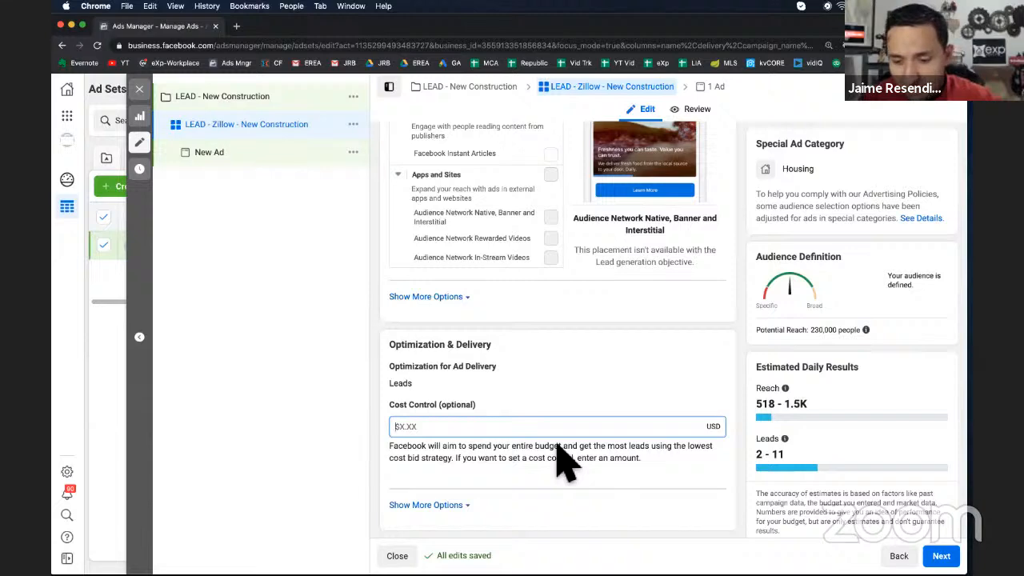
pyautogui.click(941, 555)
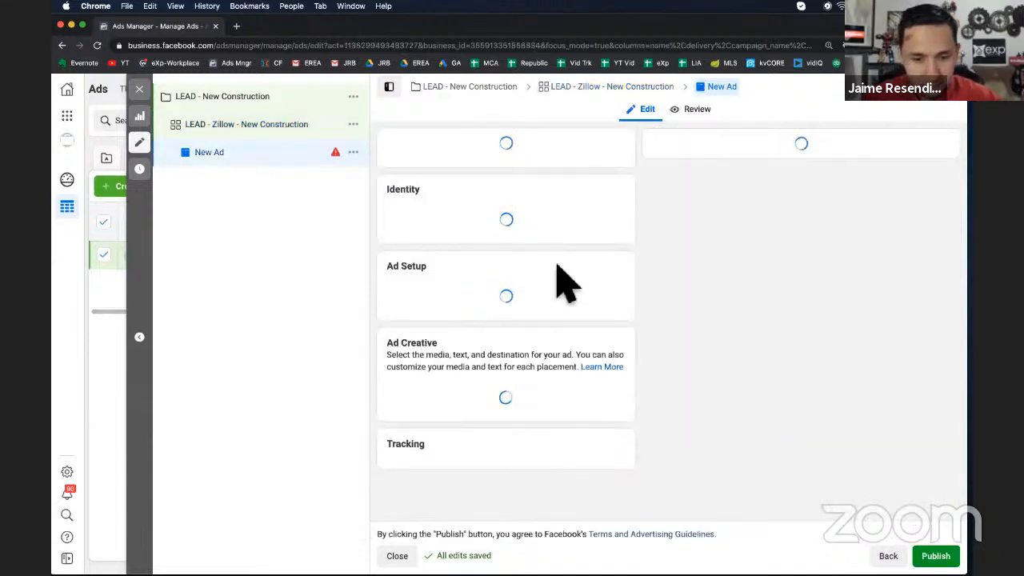
pyautogui.tripleClick(453, 160)
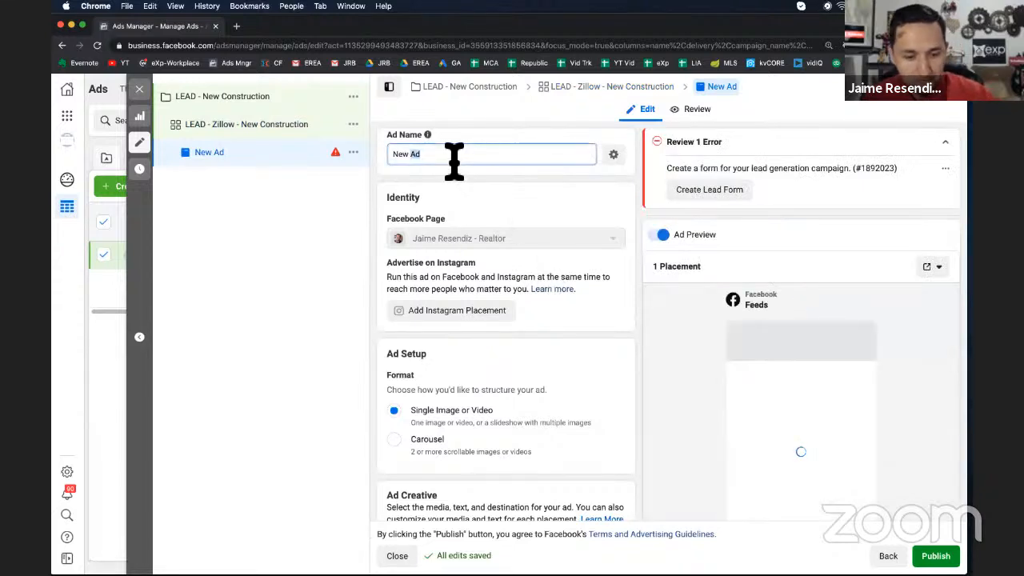
pyautogui.write('LEAD - Zillow - New Construction')
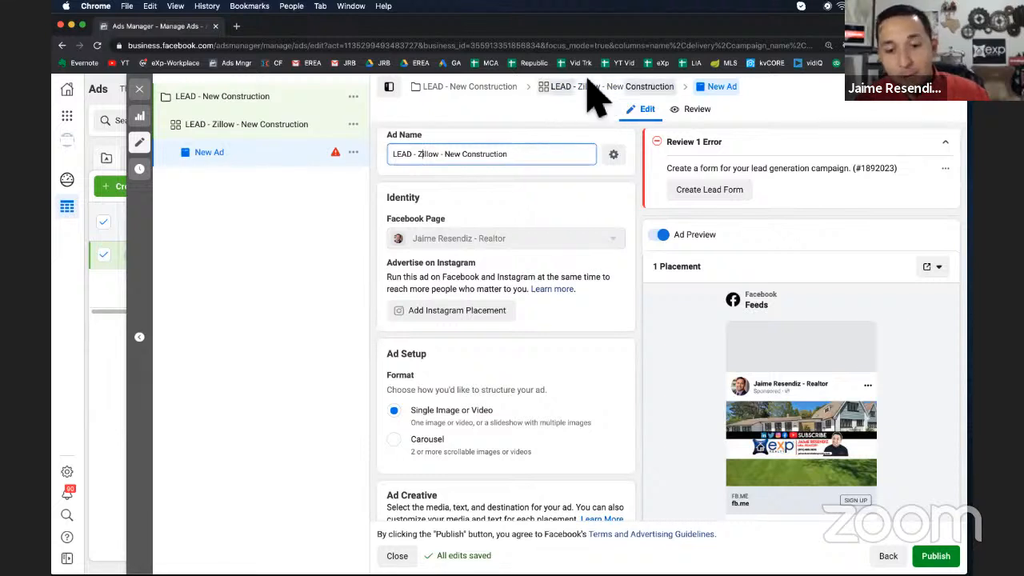
# Review the ad name, identity page and ad setup format options
pyautogui.doubleClick(432, 159)
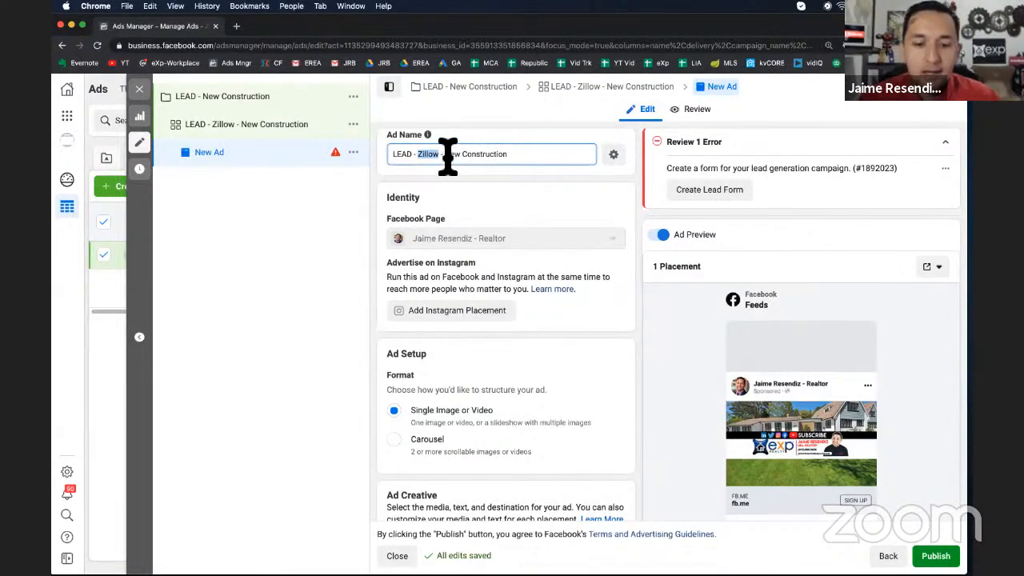
pyautogui.moveTo(445, 156); pyautogui.dragTo(521, 160)
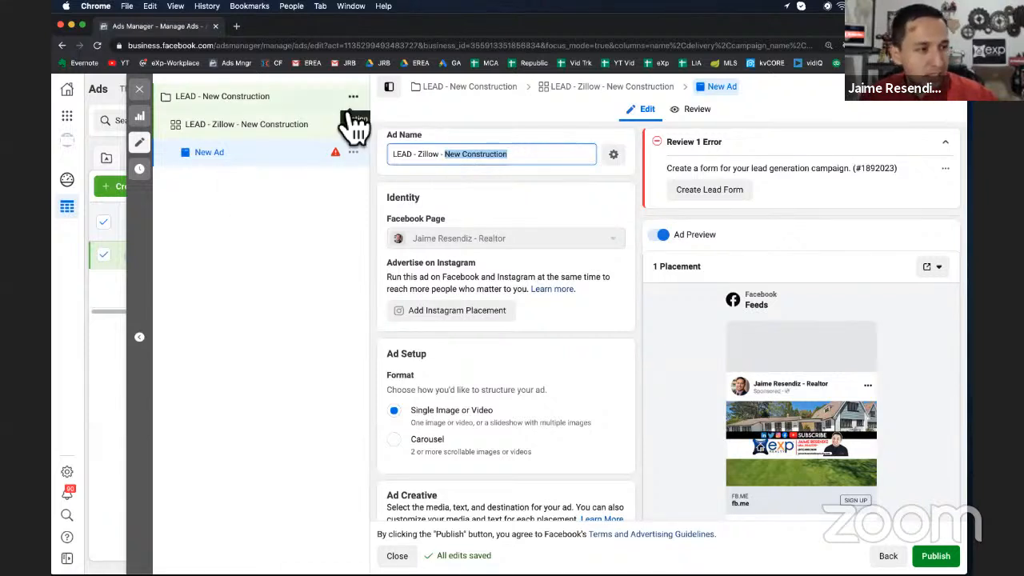
pyautogui.scroll(-1, 628, 236)
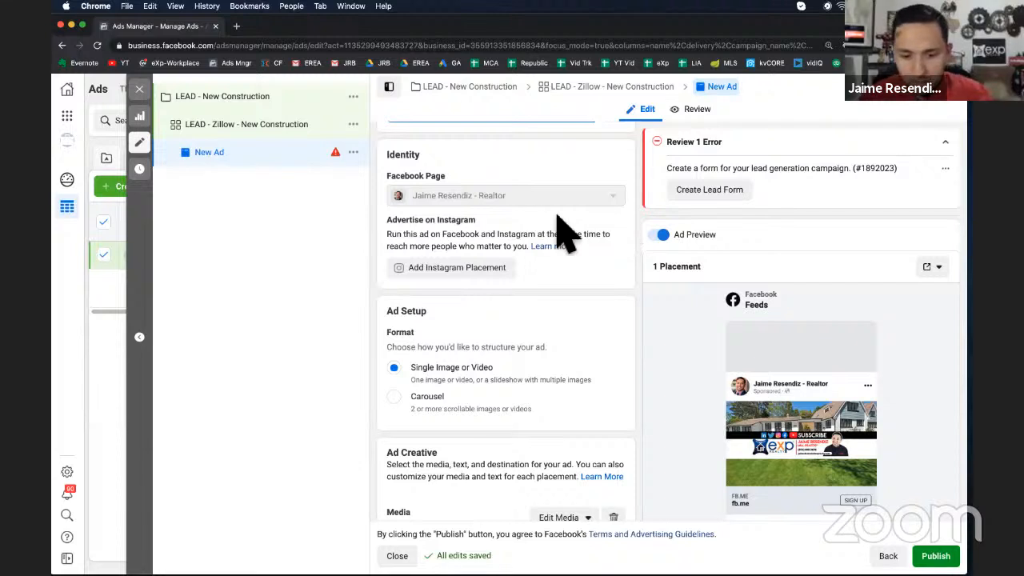
pyautogui.scroll(-3, 564, 233)
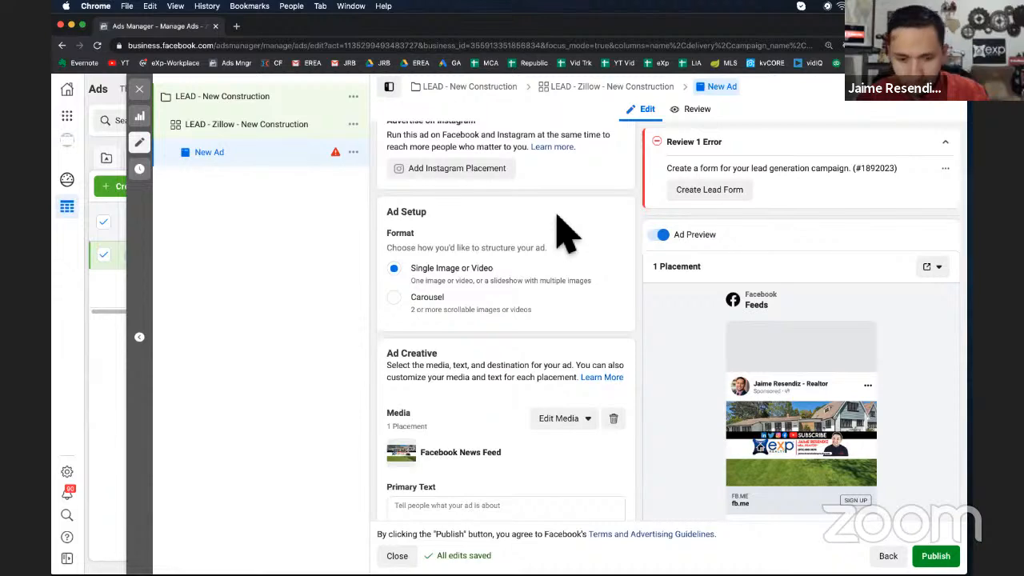
pyautogui.scroll(4, 564, 233)
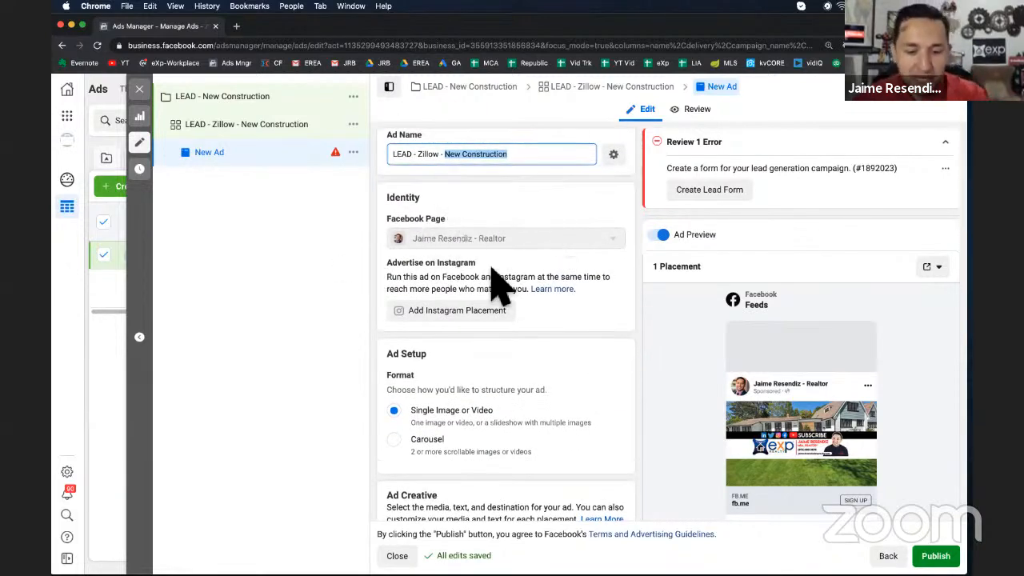
pyautogui.scroll(-1, 496, 284)
pyautogui.scroll(-1, 496, 284)
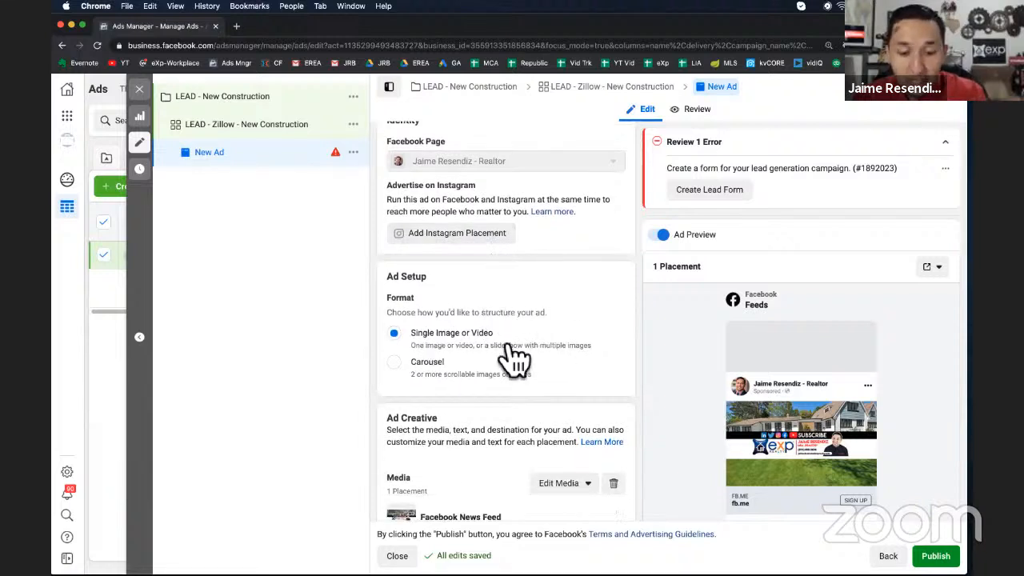
pyautogui.scroll(-2, 512, 355)
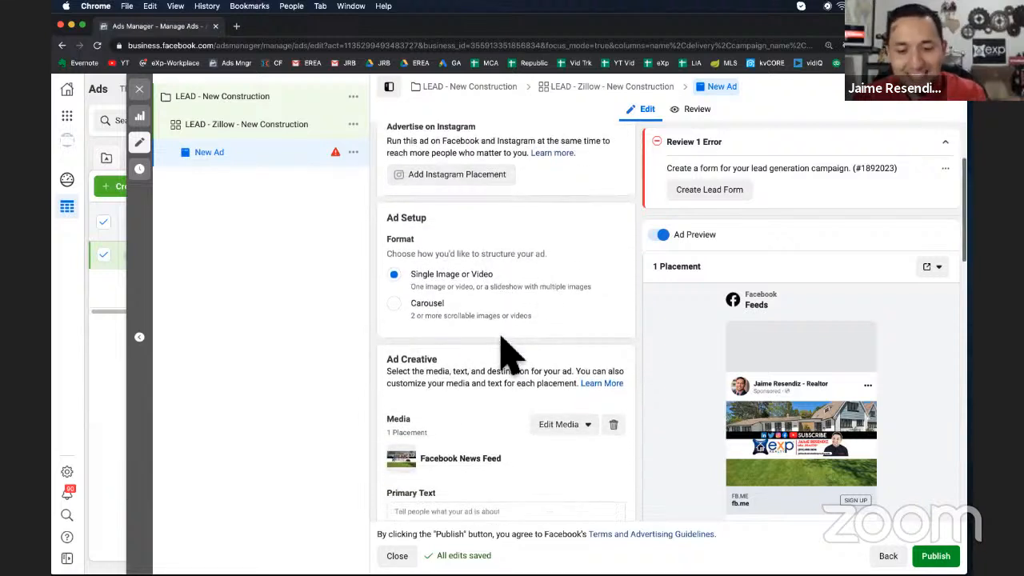
pyautogui.click(438, 313)
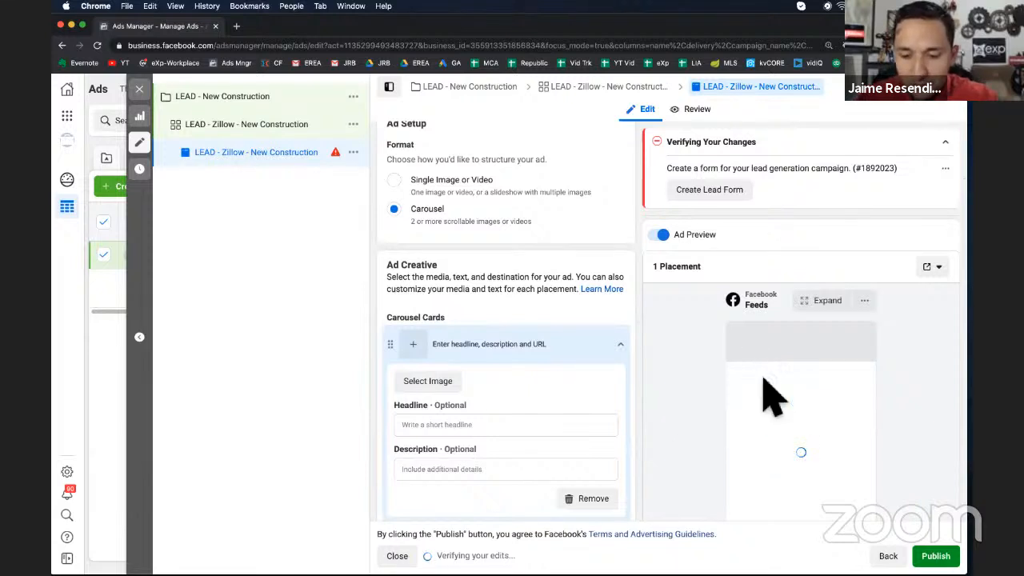
pyautogui.scroll(-3, 772, 396)
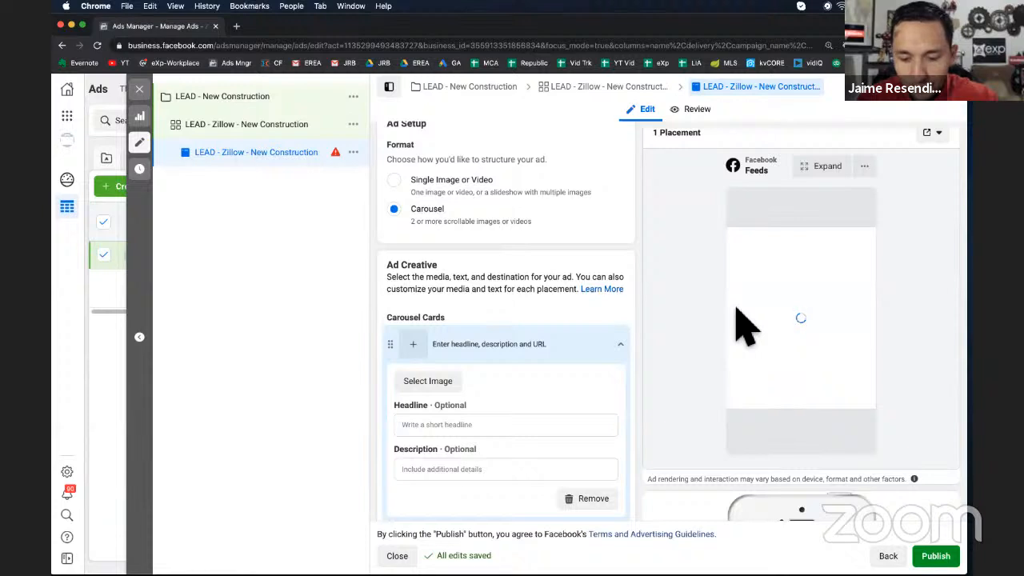
pyautogui.scroll(-2, 744, 324)
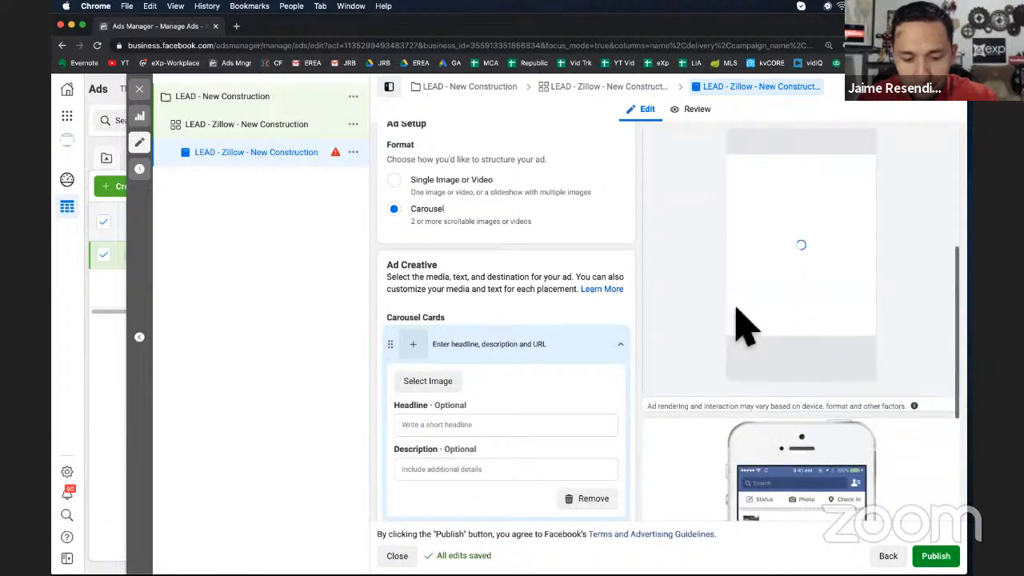
pyautogui.scroll(3, 466, 336)
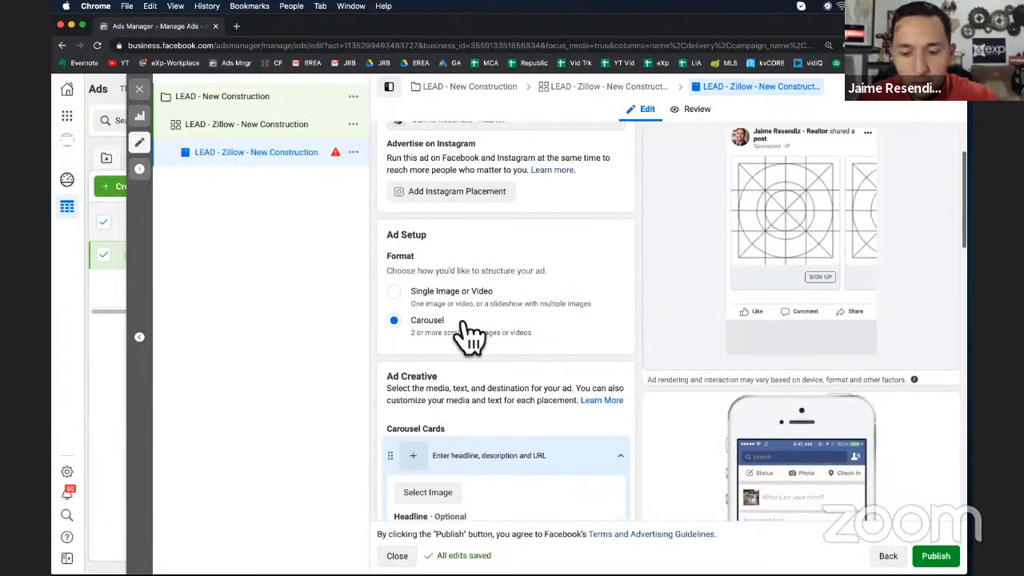
pyautogui.scroll(3, 754, 289)
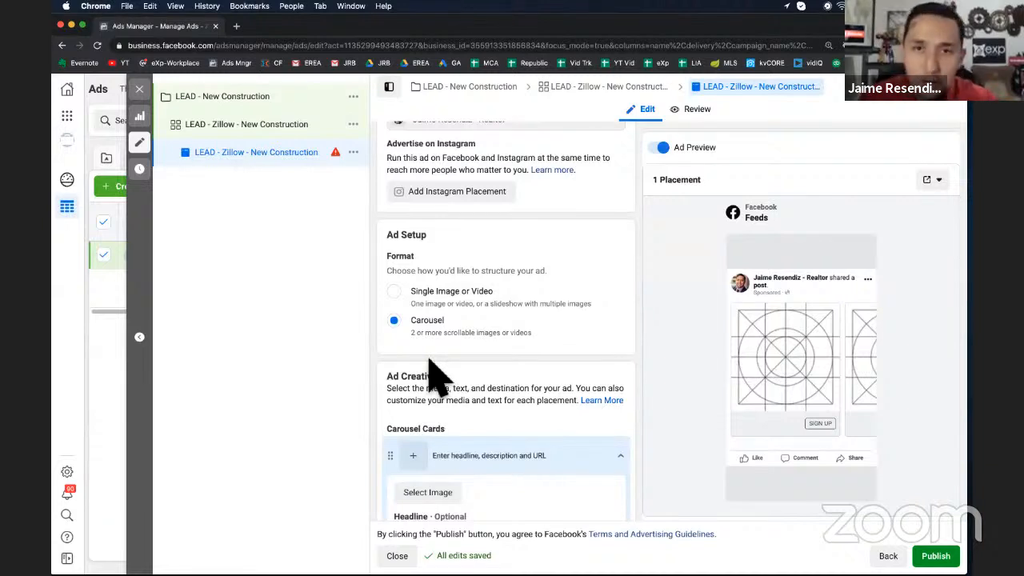
pyautogui.click(400, 306)
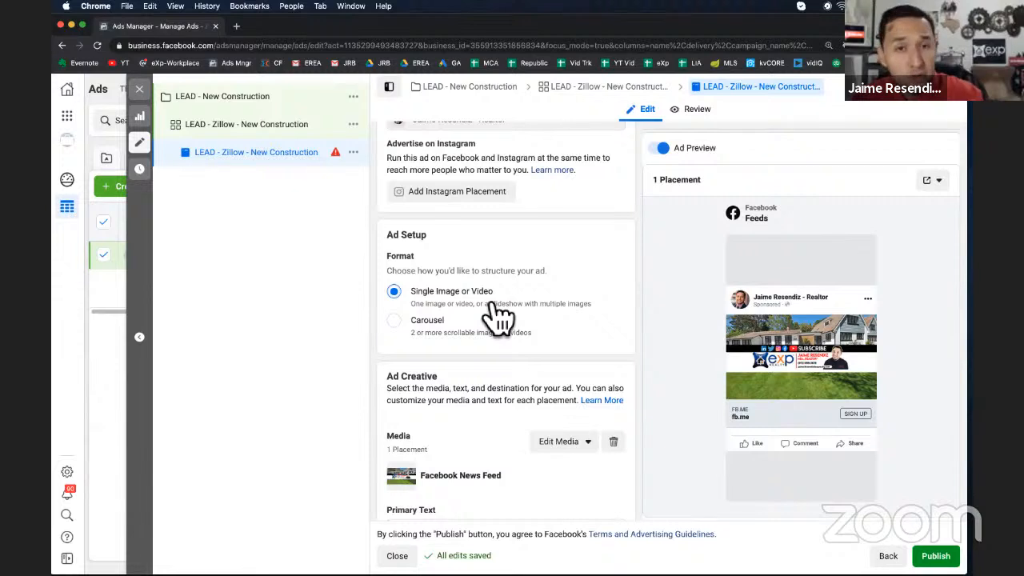
# Change the ad's media to the image IMG_4451.jpg
pyautogui.scroll(-3, 495, 316)
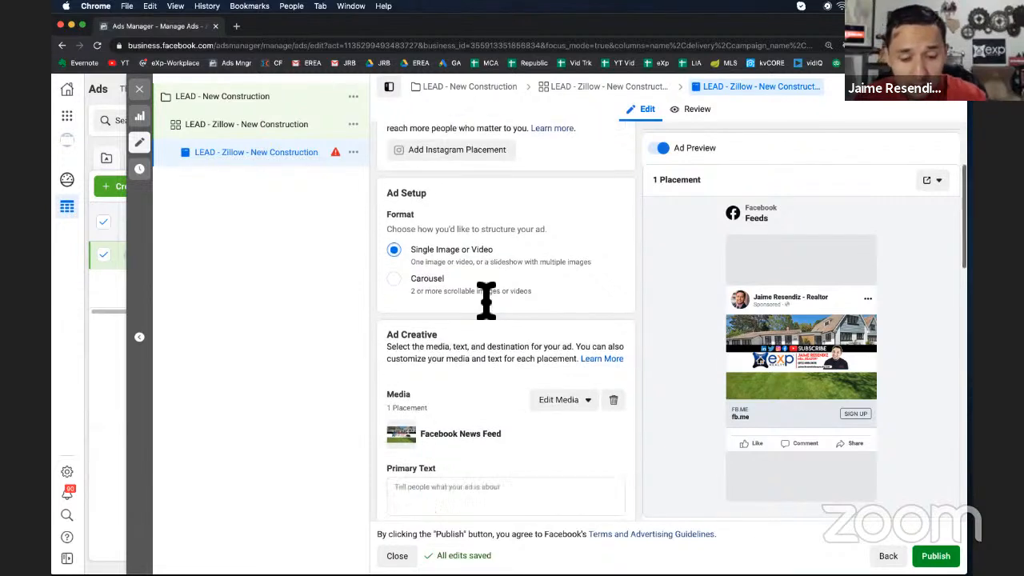
pyautogui.click(569, 313)
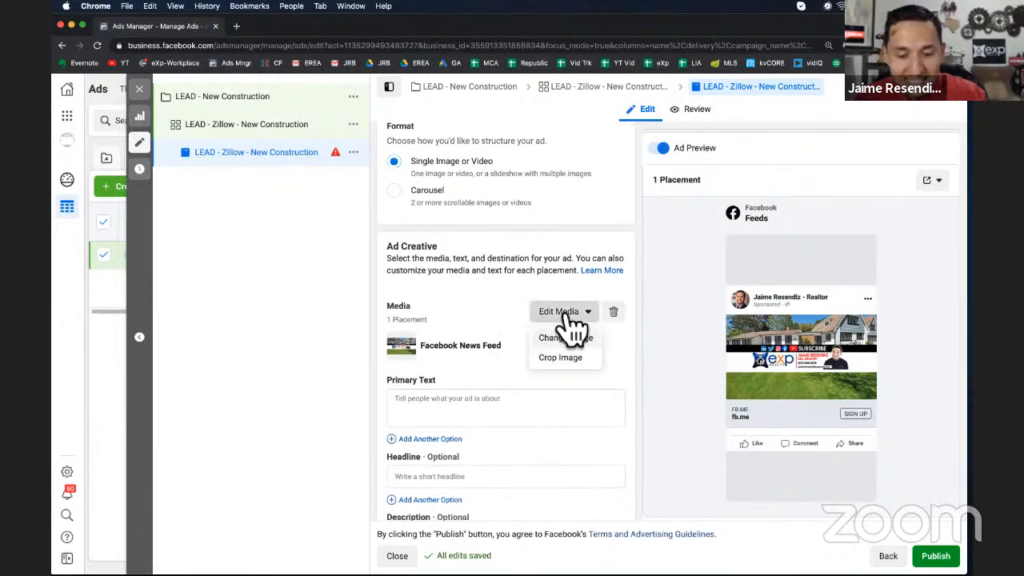
pyautogui.click(580, 337)
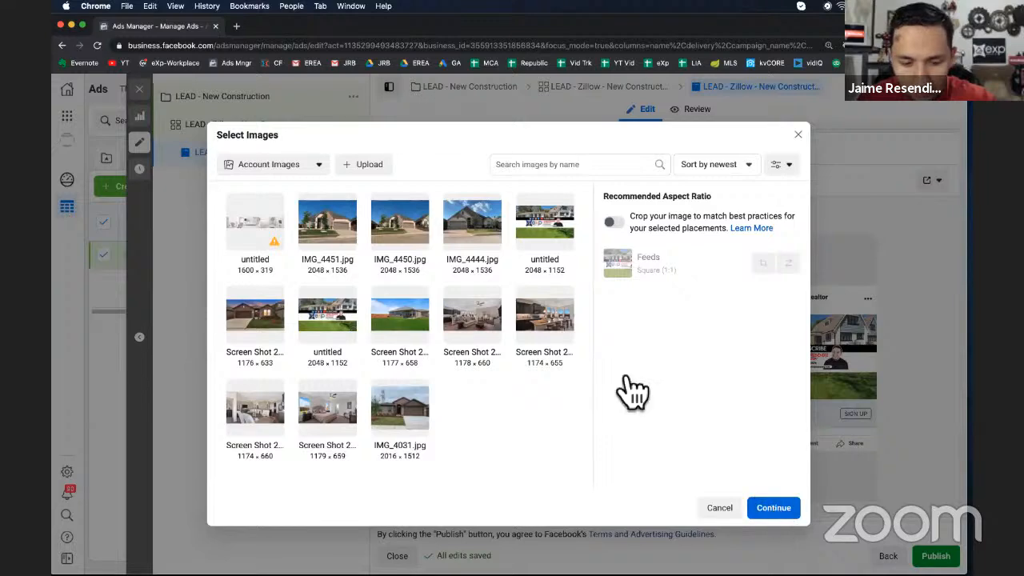
pyautogui.click(328, 244)
pyautogui.click(773, 509)
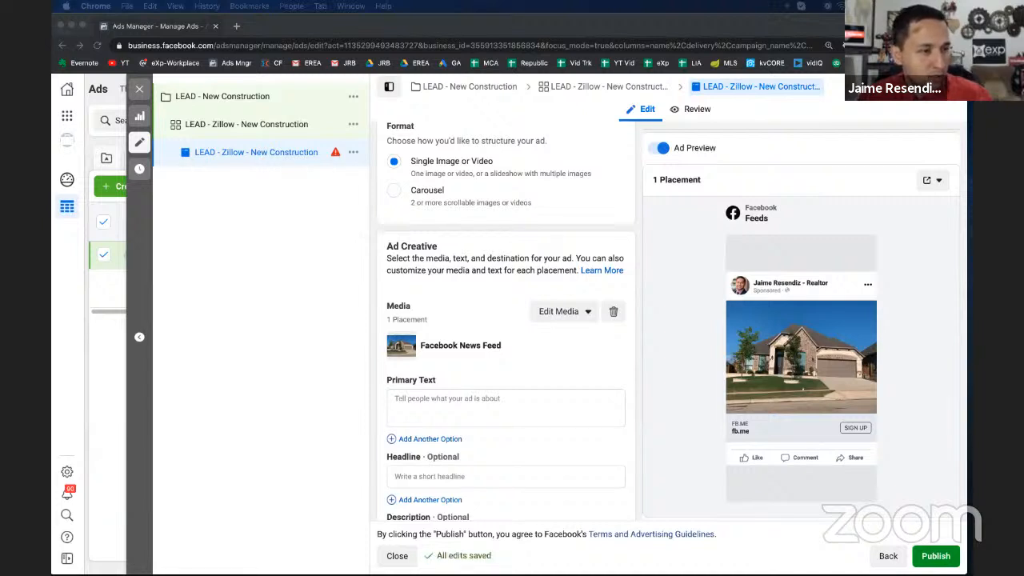
# Paste the prepared ad copy with city and price placeholders into the primary text
pyautogui.click(434, 411)
pyautogui.click(409, 400)
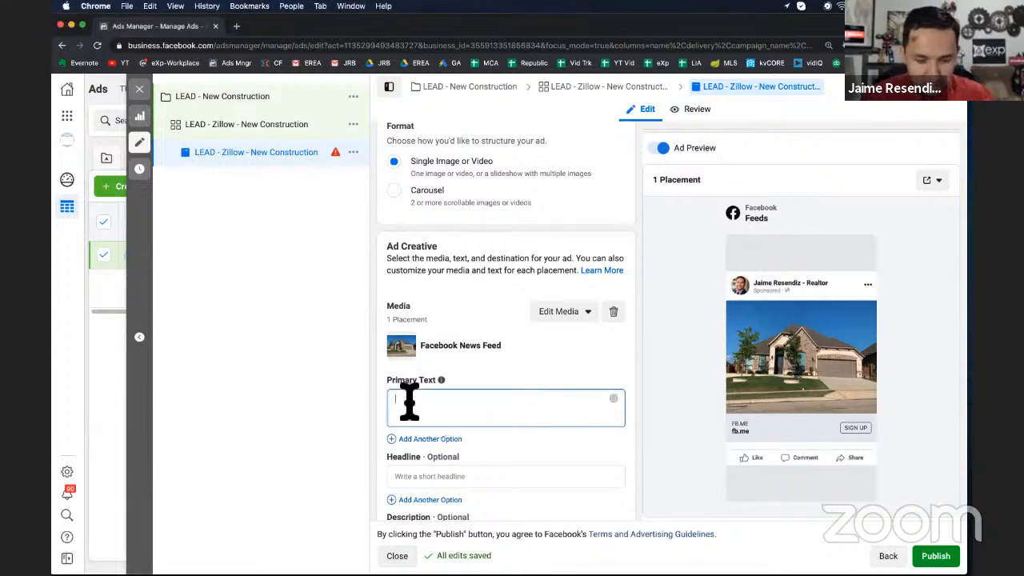
pyautogui.press('super+v')
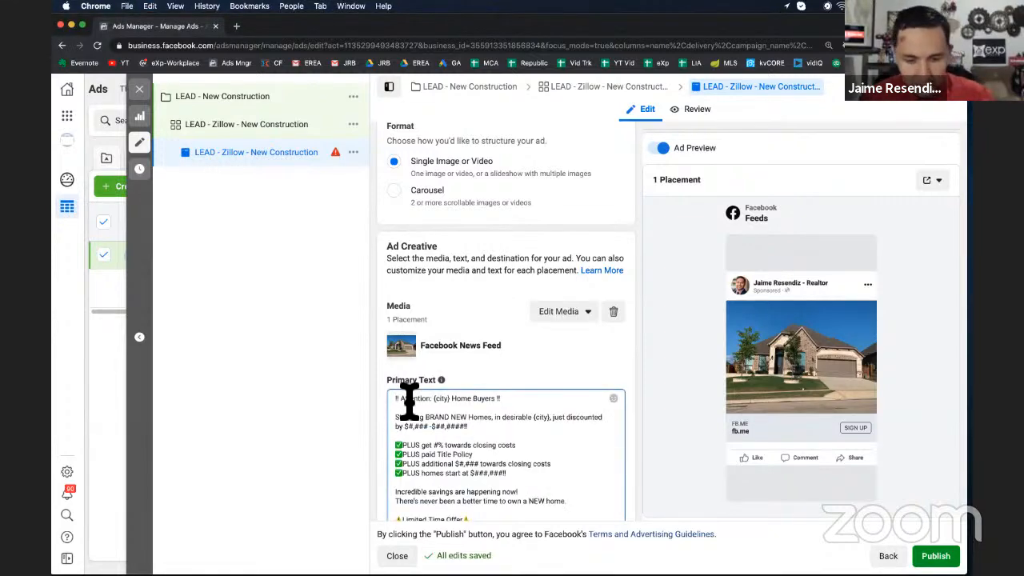
pyautogui.scroll(-2, 410, 400)
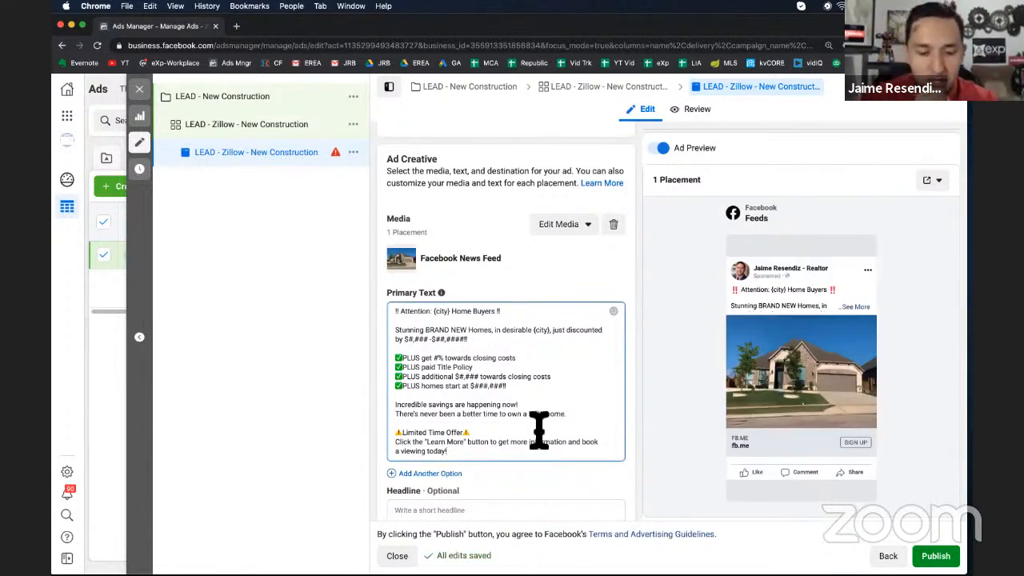
pyautogui.scroll(-1, 538, 430)
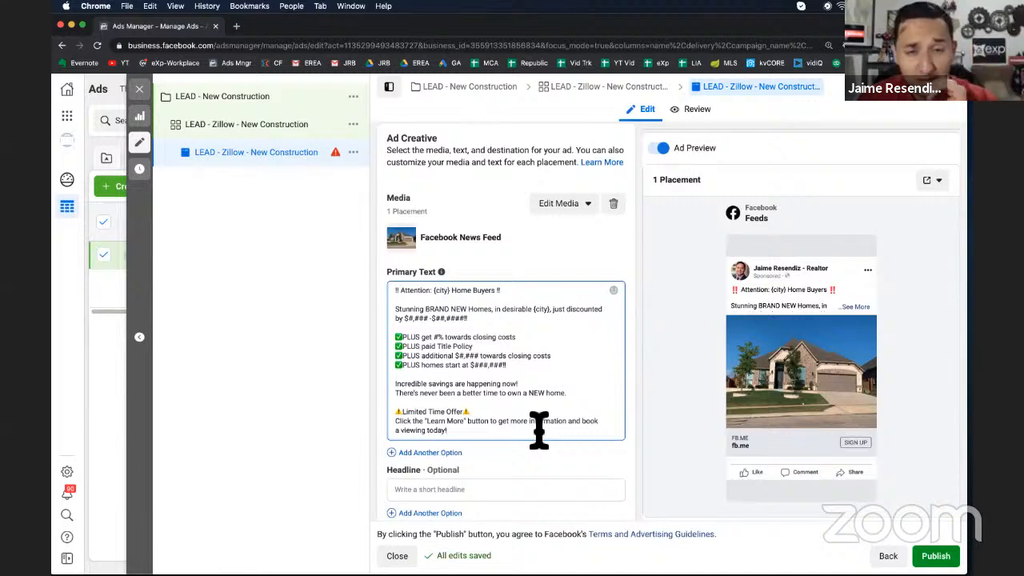
# Examine the {city} and price placeholders in the pasted primary text
pyautogui.doubleClick(416, 301)
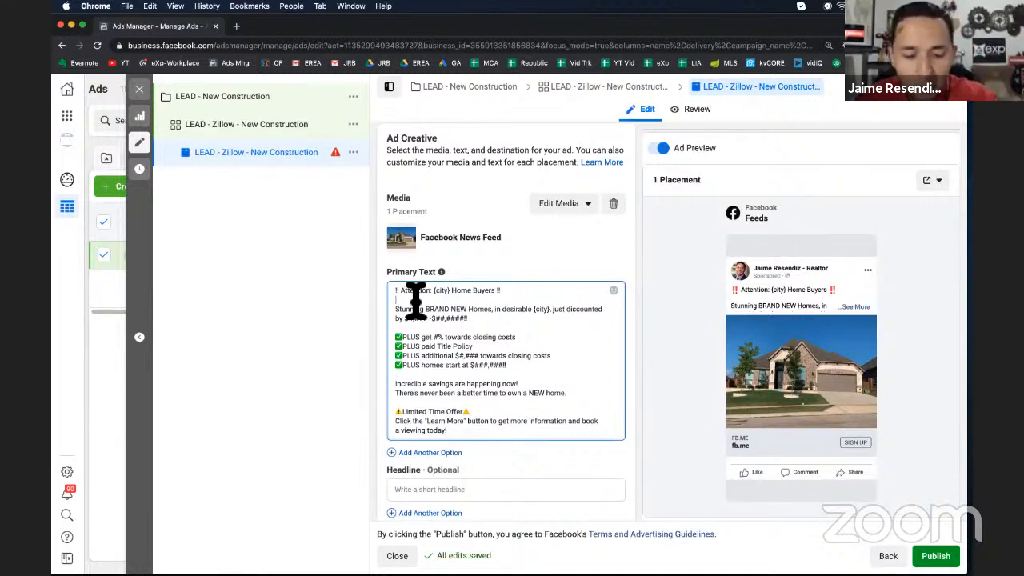
pyautogui.tripleClick(416, 293)
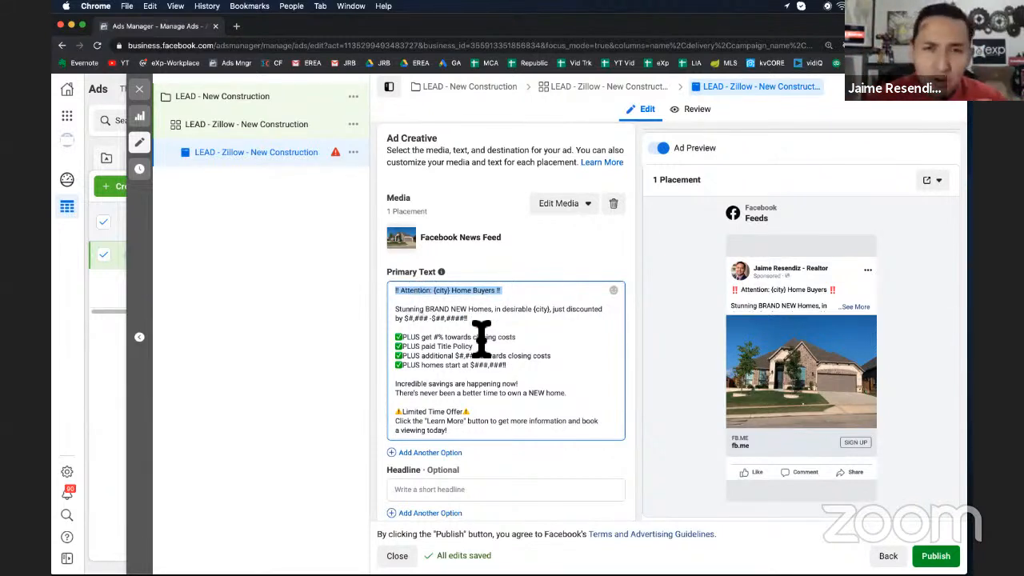
pyautogui.doubleClick(444, 292)
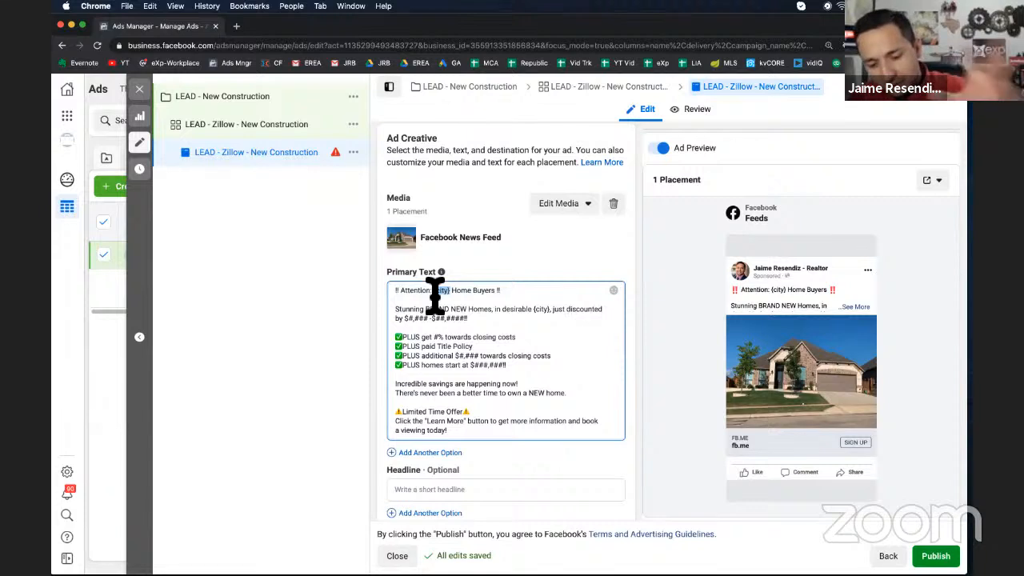
pyautogui.scroll(-1, 499, 372)
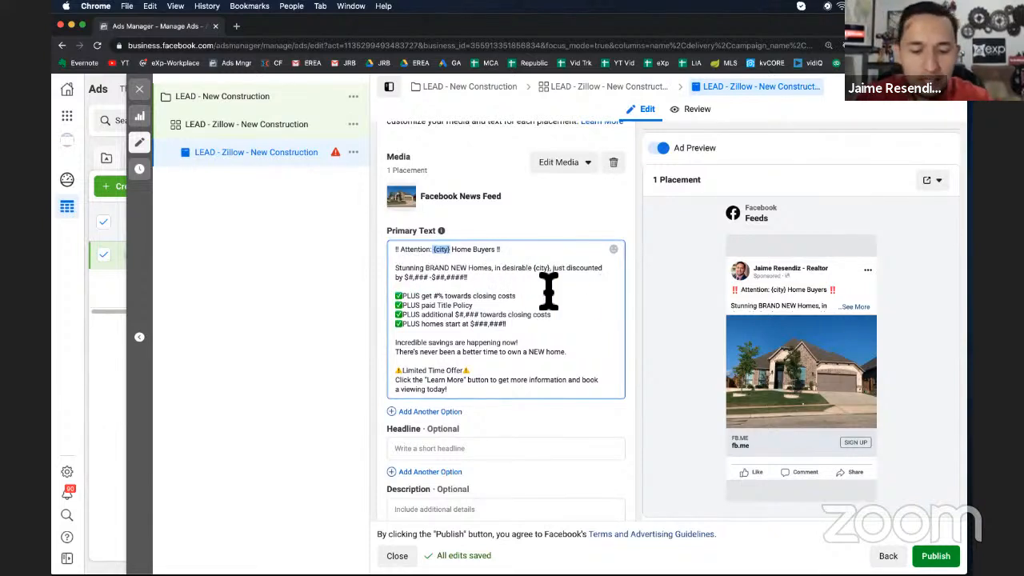
pyautogui.moveTo(479, 280); pyautogui.dragTo(407, 279)
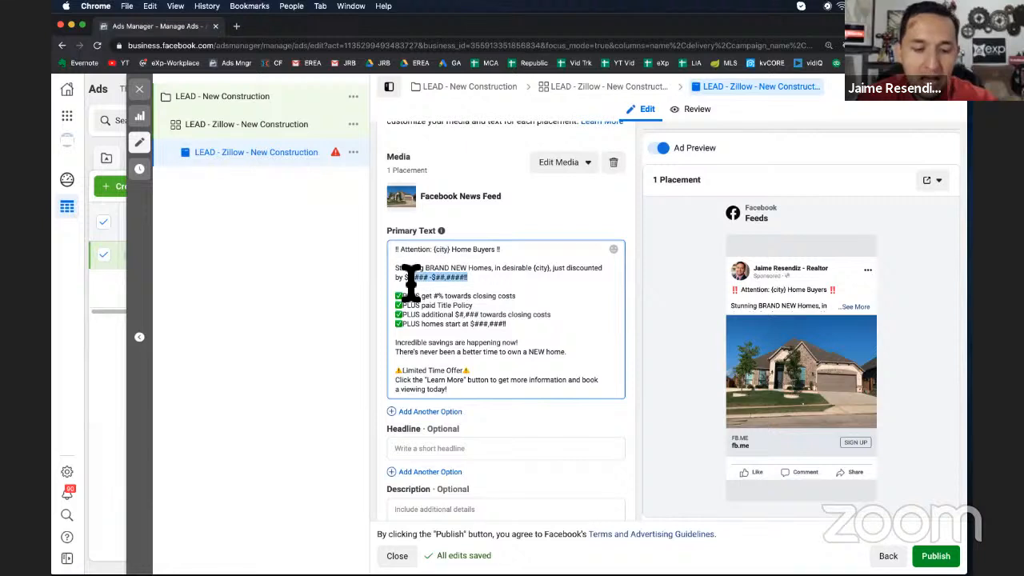
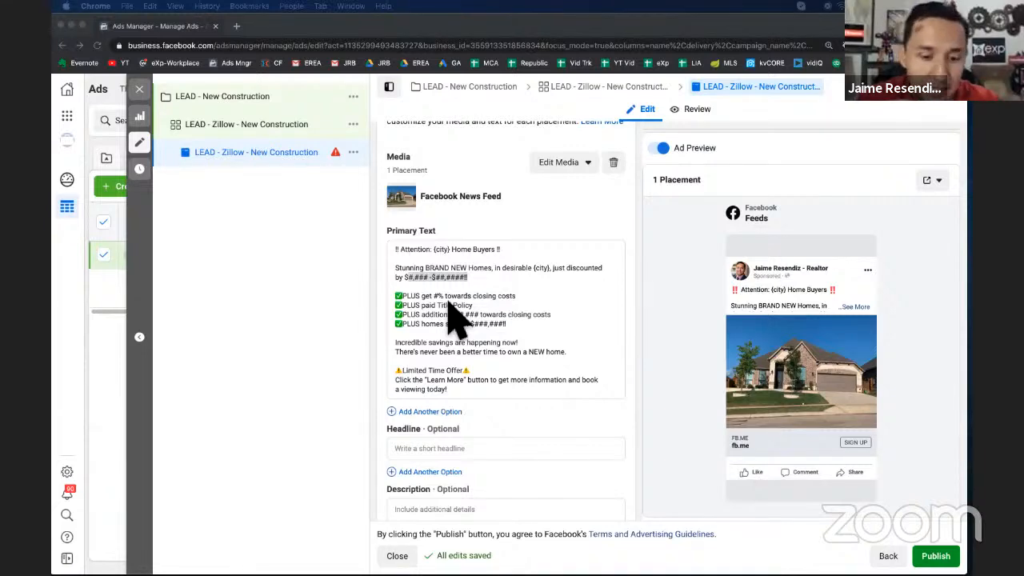
# Highlight the phrase "get more information" in the primary text's closing call-to-action line
pyautogui.scroll(-2, 452, 316)
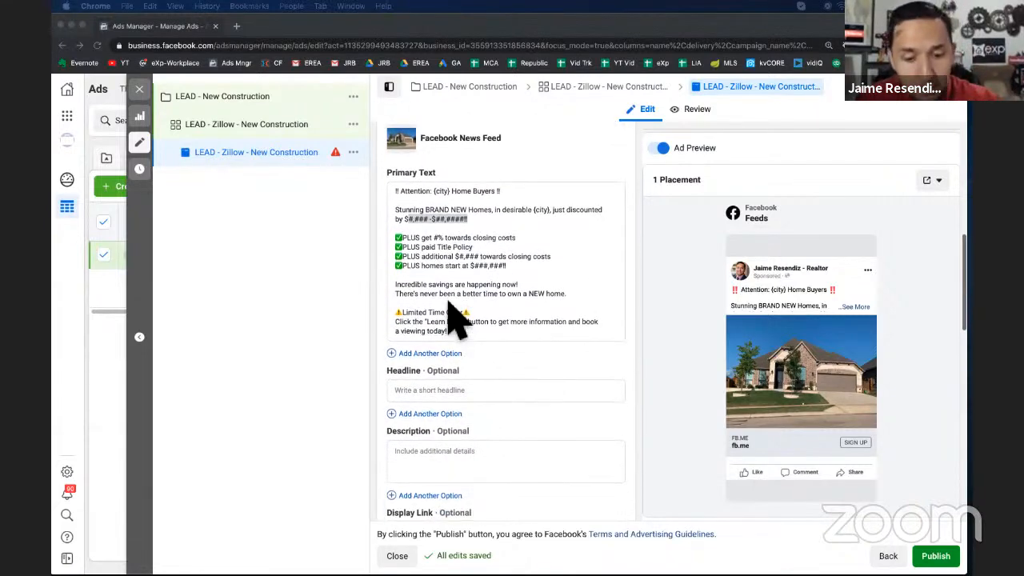
pyautogui.scroll(-10, 448, 312)
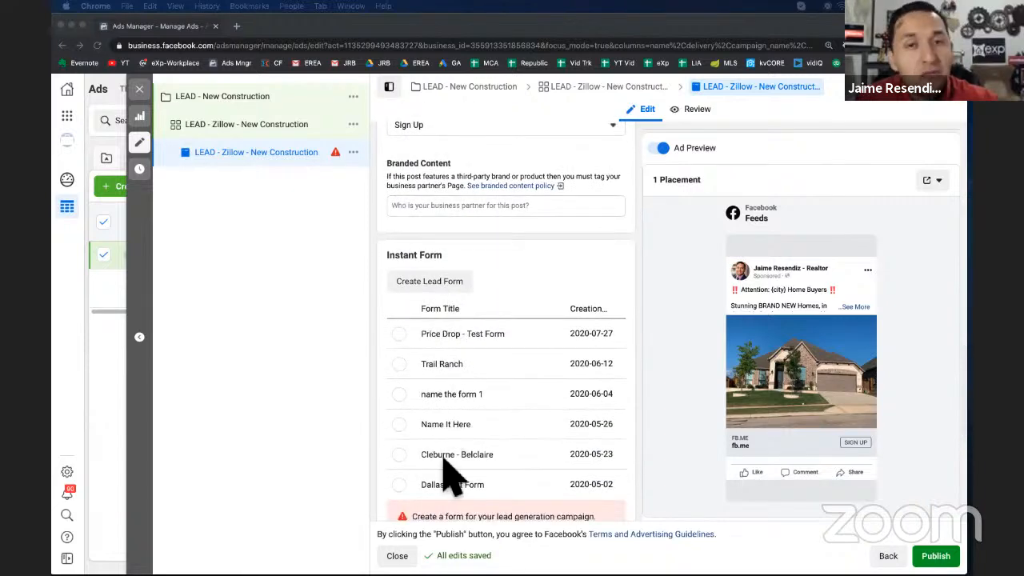
pyautogui.scroll(10, 452, 476)
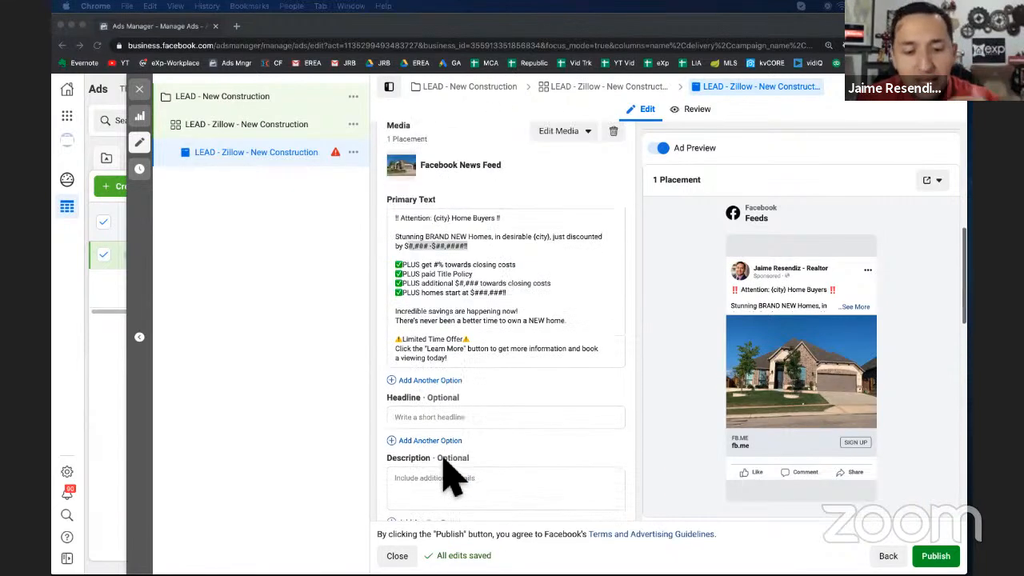
pyautogui.scroll(1, 452, 478)
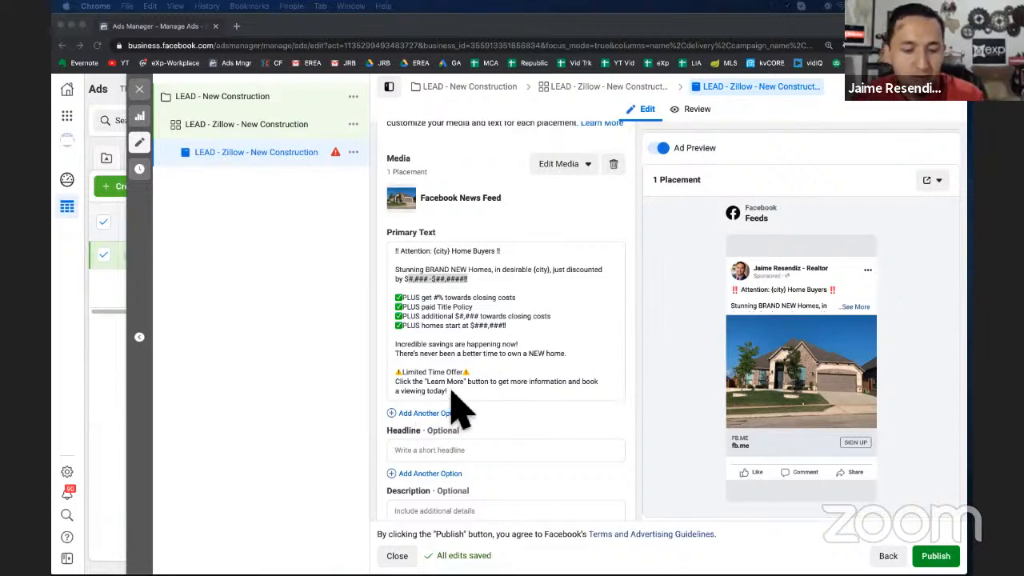
pyautogui.click(516, 400)
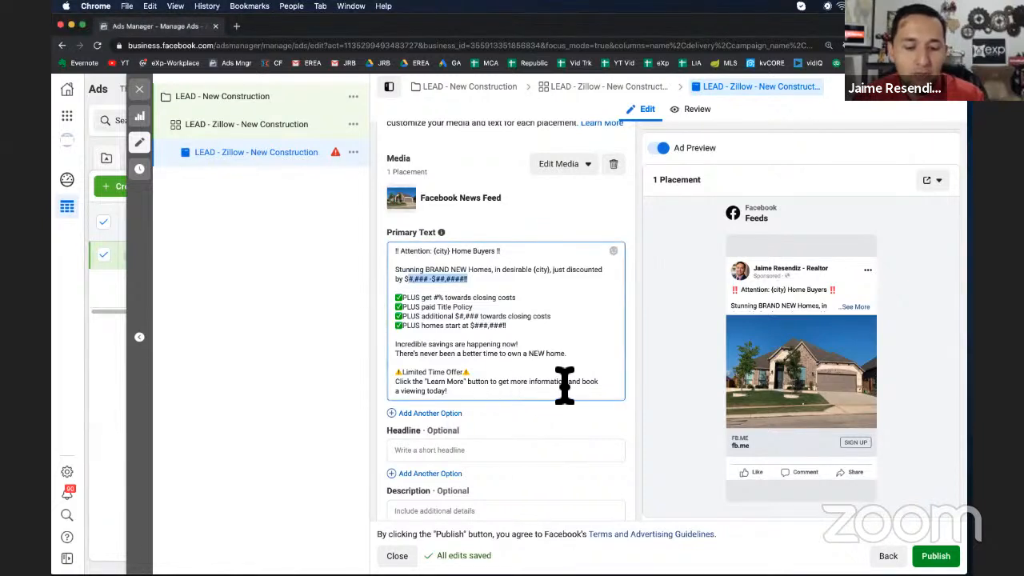
pyautogui.moveTo(567, 383); pyautogui.dragTo(503, 384)
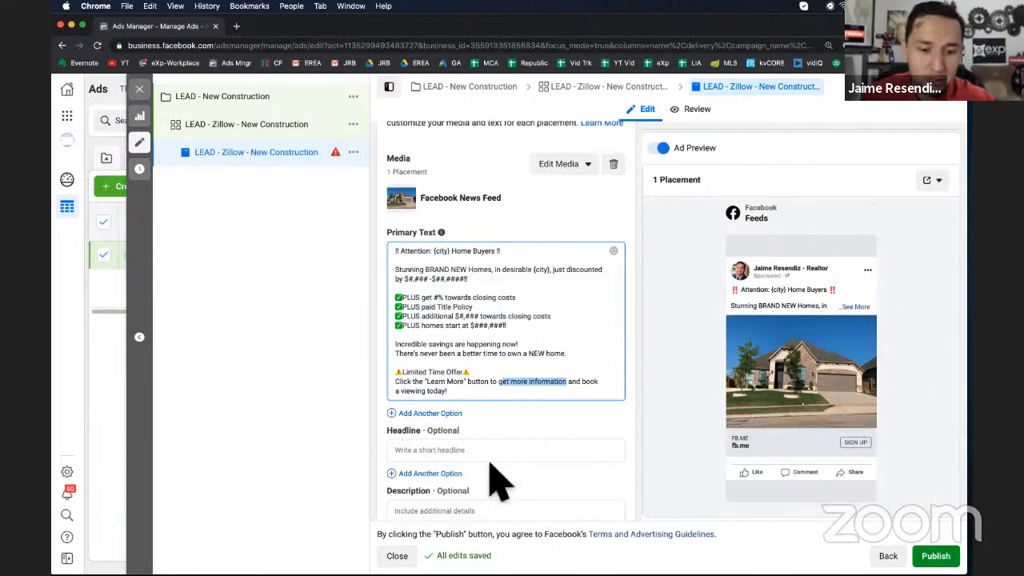
# Highlight "and book a viewing today!" at the end of the primary text
pyautogui.scroll(4, 500, 295)
pyautogui.scroll(2, 491, 293)
pyautogui.scroll(-2, 480, 292)
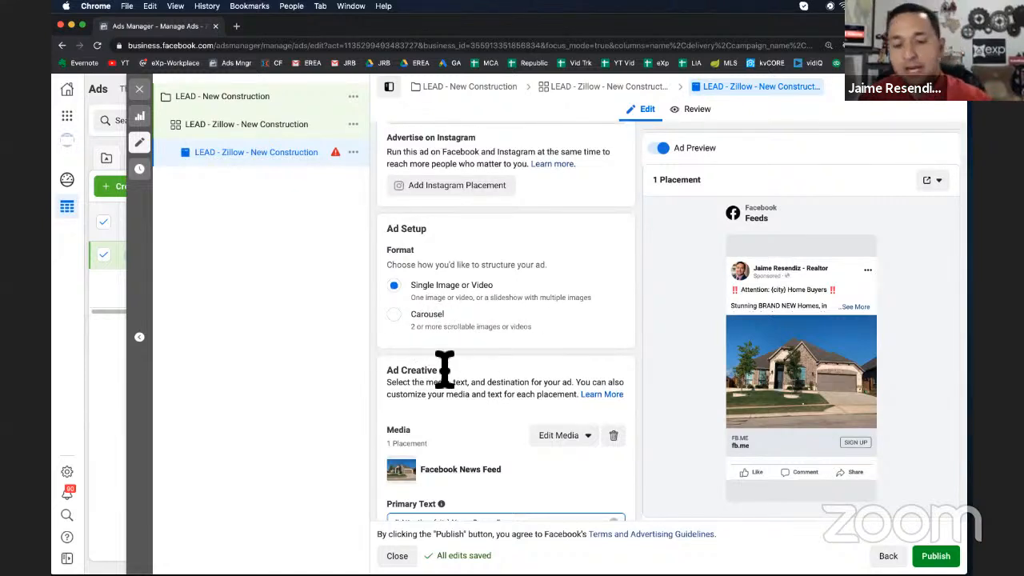
pyautogui.scroll(-2, 448, 371)
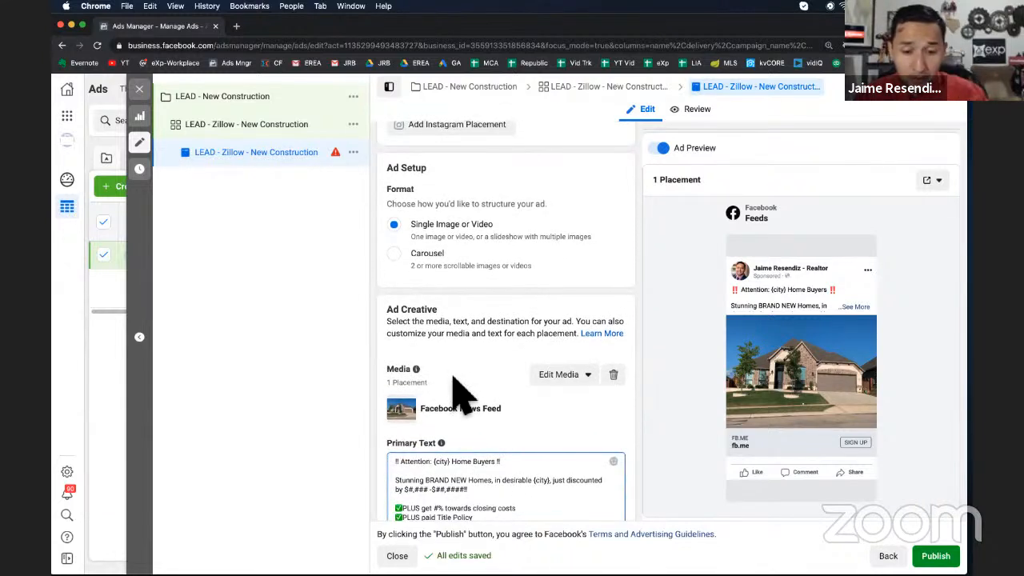
pyautogui.scroll(-1, 460, 392)
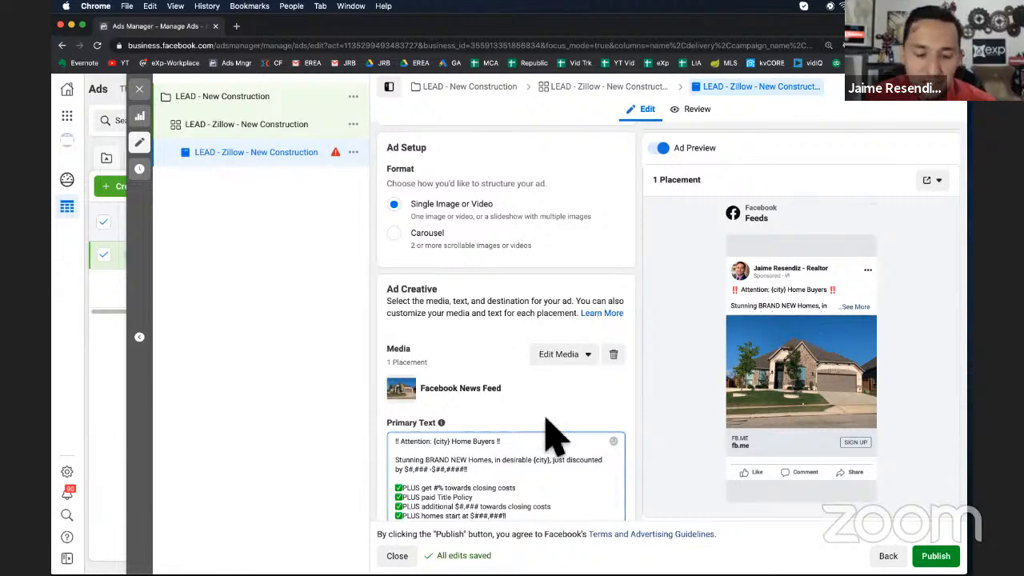
pyautogui.scroll(-5, 544, 434)
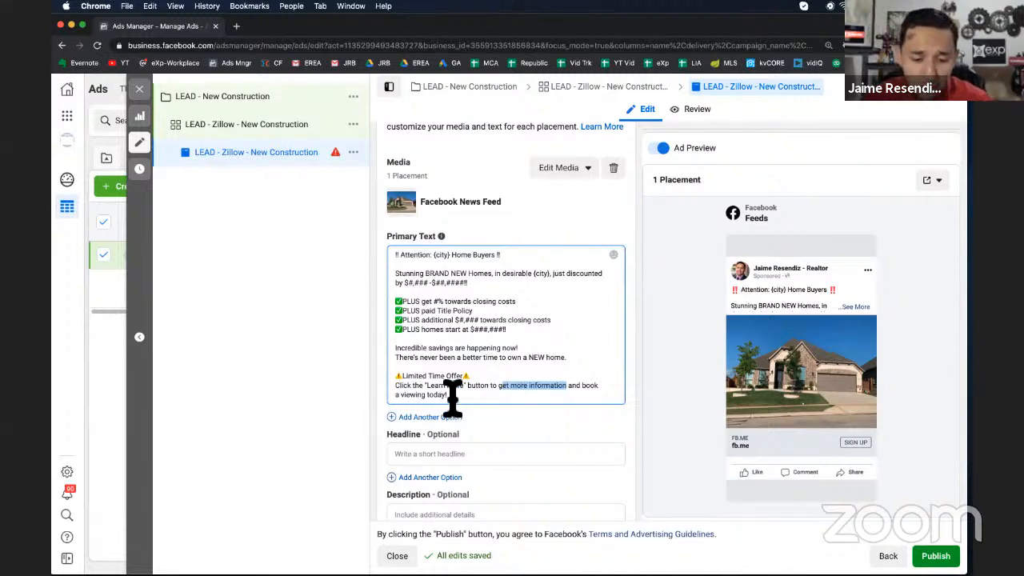
pyautogui.moveTo(567, 386); pyautogui.dragTo(453, 402)
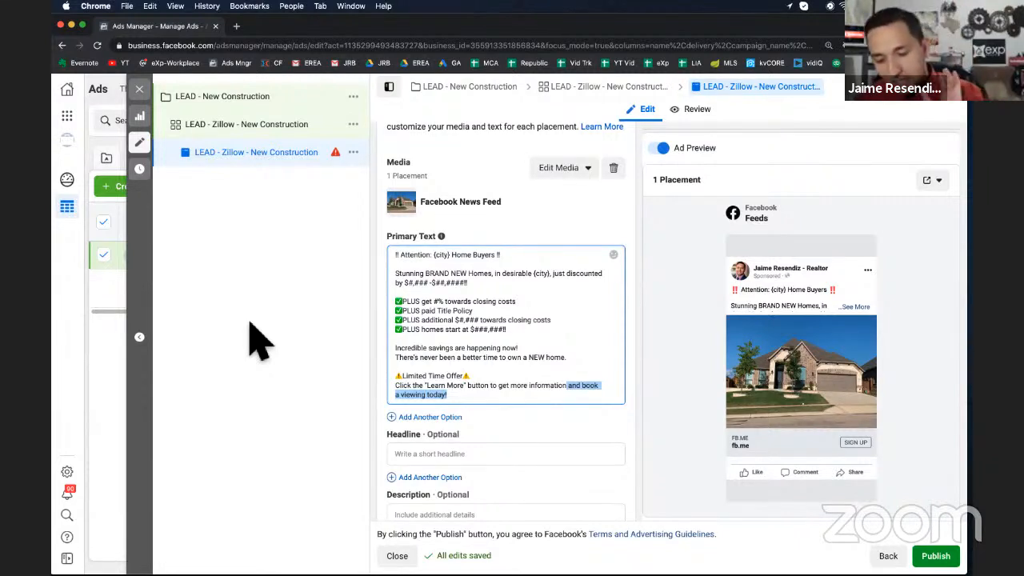
# Enter Fort Worth New Homes as the ad headline
pyautogui.scroll(-2, 469, 372)
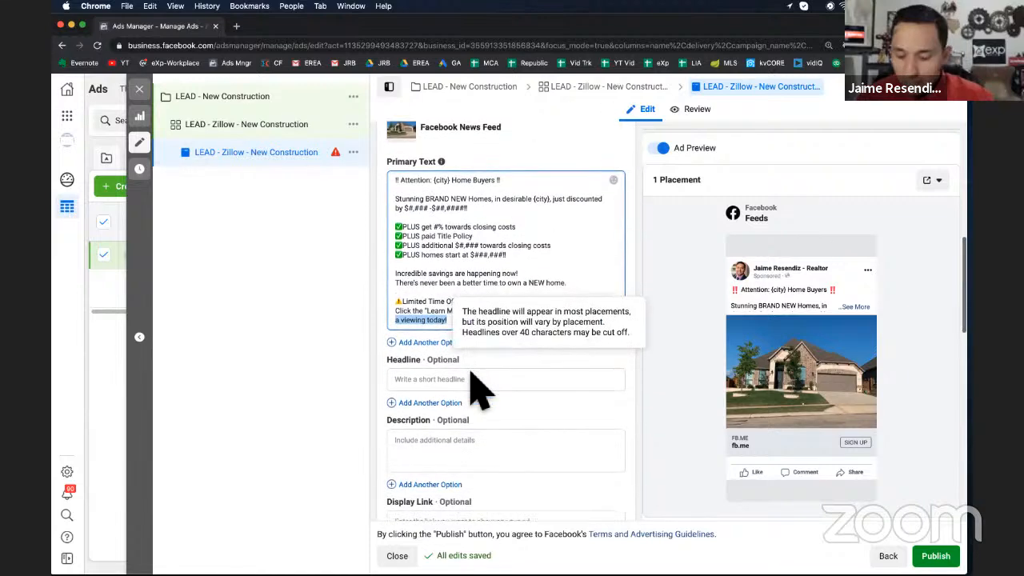
pyautogui.scroll(-1, 472, 373)
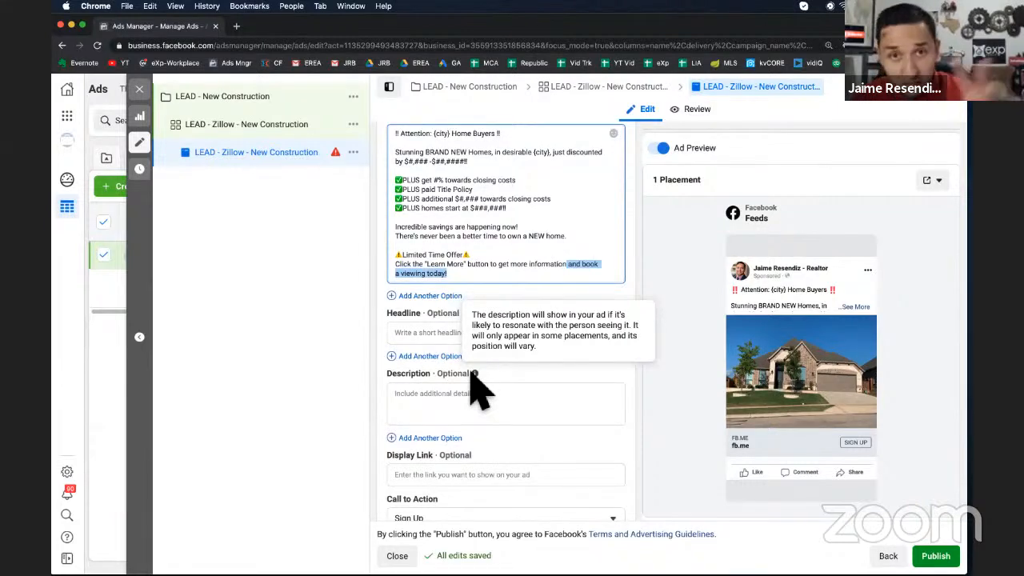
pyautogui.scroll(-2, 479, 390)
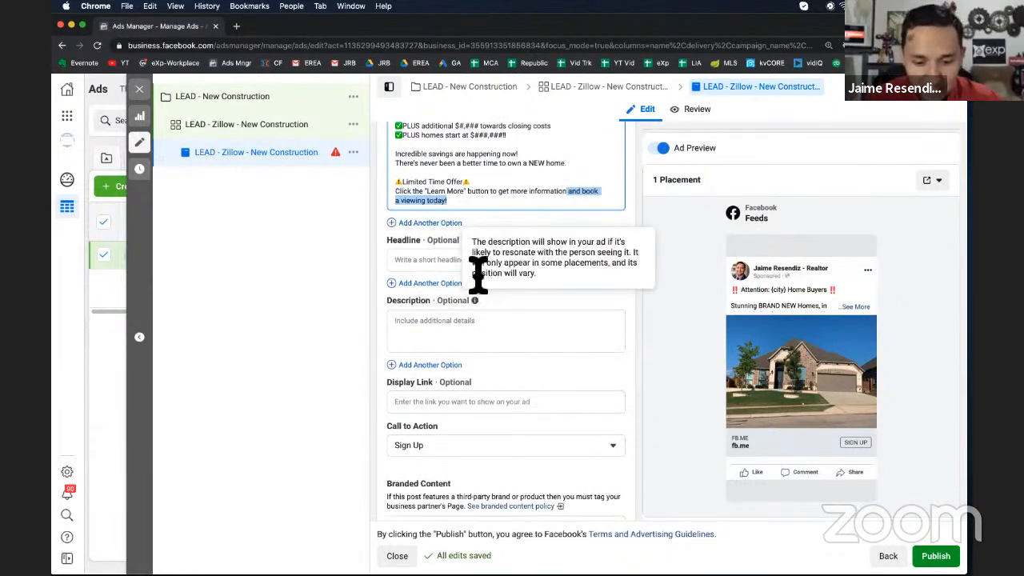
pyautogui.click(426, 265)
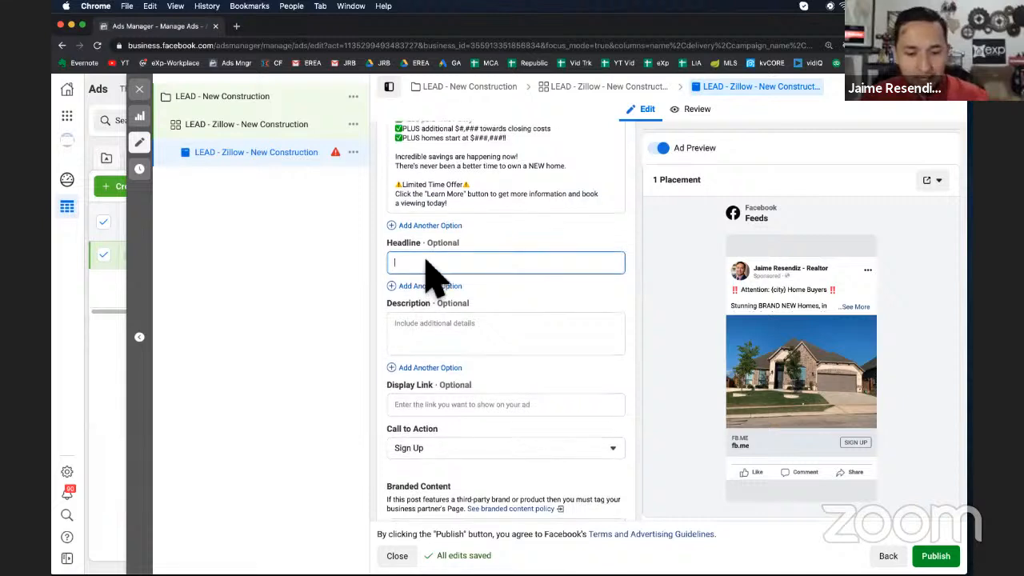
pyautogui.write('New Hone')
pyautogui.press('BackSpace')
pyautogui.press('BackSpace')
pyautogui.press('BackSpace')
pyautogui.press('BackSpace')
pyautogui.press('BackSpace')
pyautogui.press('BackSpace')
pyautogui.press('BackSpace')
pyautogui.press('BackSpace')
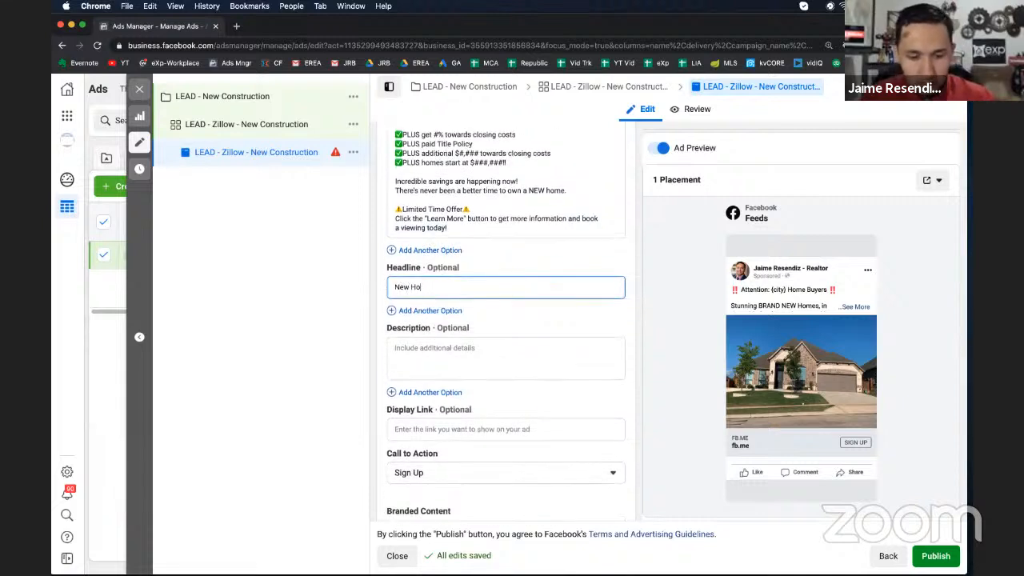
pyautogui.write('Fort Worth N')
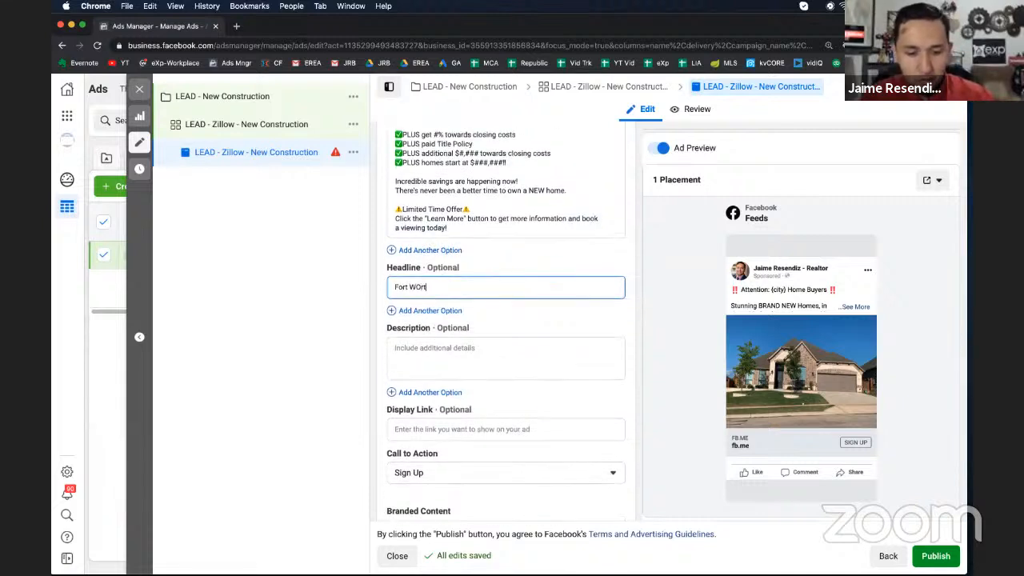
pyautogui.write('ew Homes')
# Enter #% Towards Closing as the ad description
pyautogui.click(412, 362)
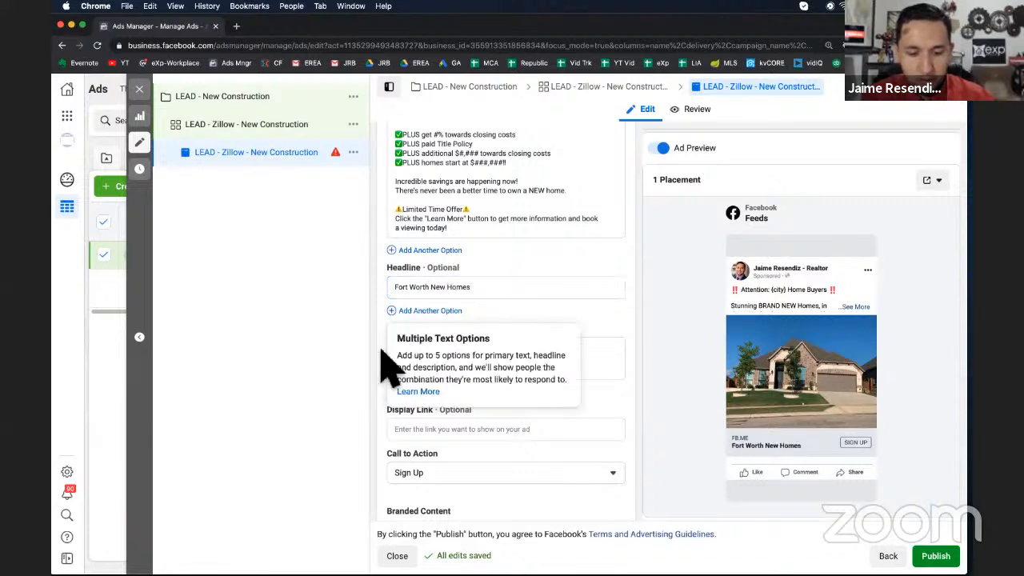
pyautogui.click(602, 356)
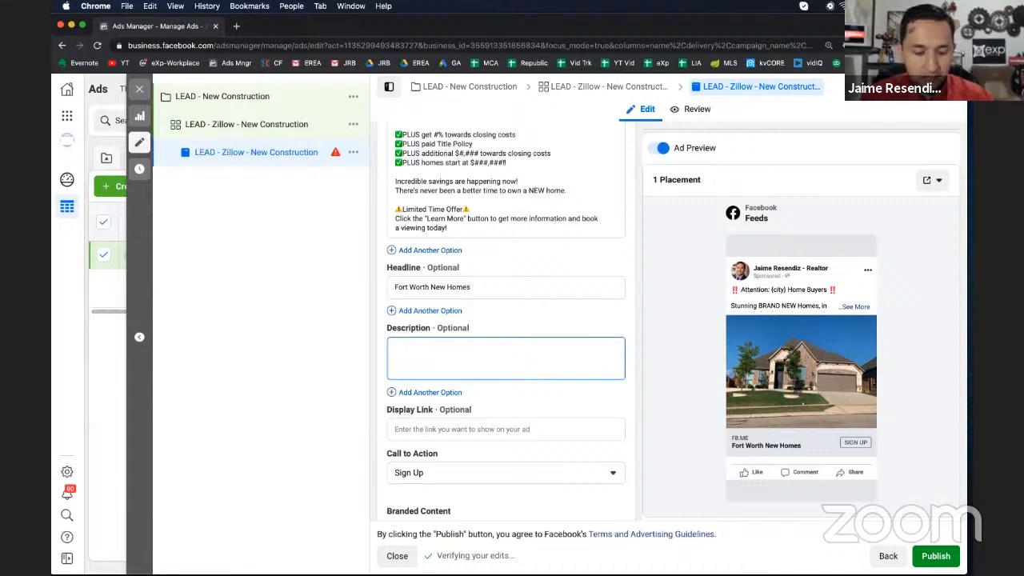
pyautogui.write('Incred')
pyautogui.press('BackSpace')
pyautogui.press('BackSpace')
pyautogui.press('BackSpace')
pyautogui.press('BackSpace')
pyautogui.press('BackSpace')
pyautogui.press('BackSpace')
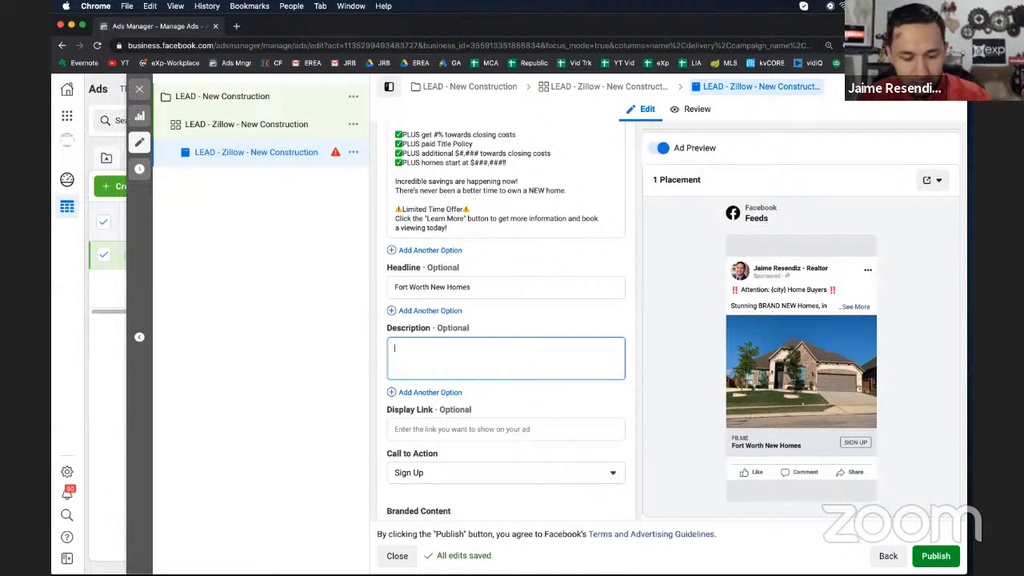
pyautogui.write('#% Toward')
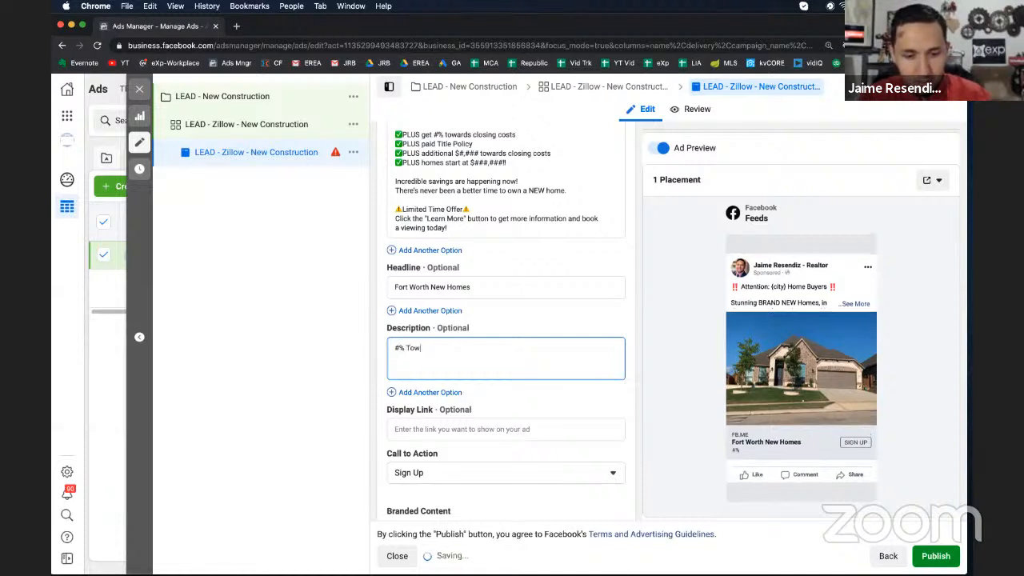
pyautogui.write('s Closing')
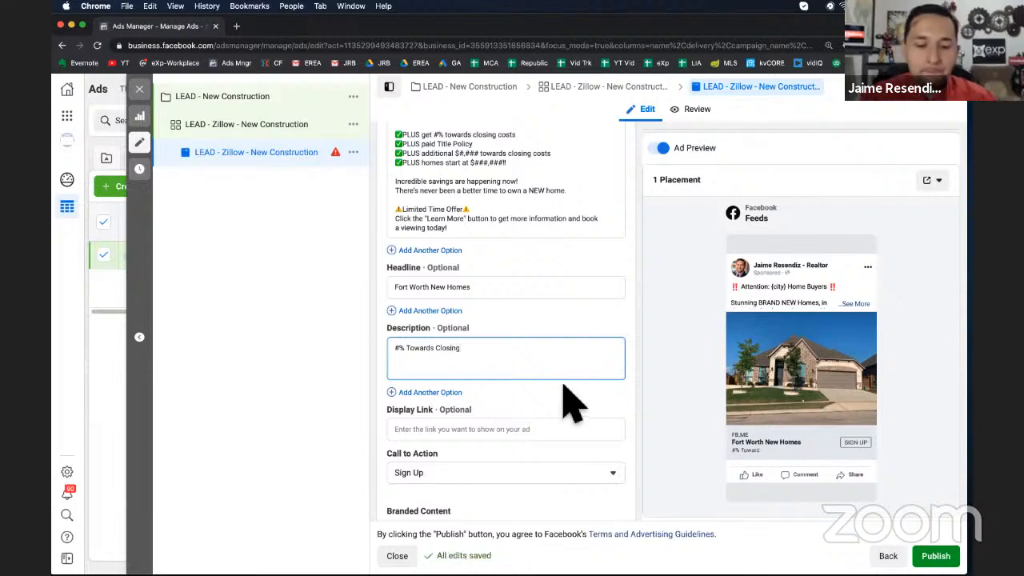
# Select the entire primary text to review the ad copy
pyautogui.scroll(2, 570, 403)
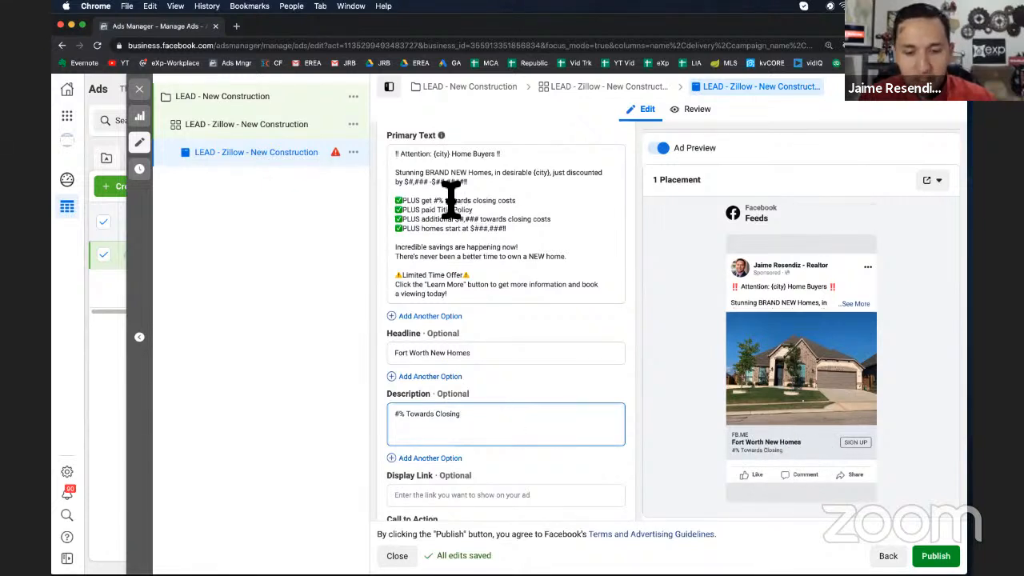
pyautogui.scroll(-4, 458, 232)
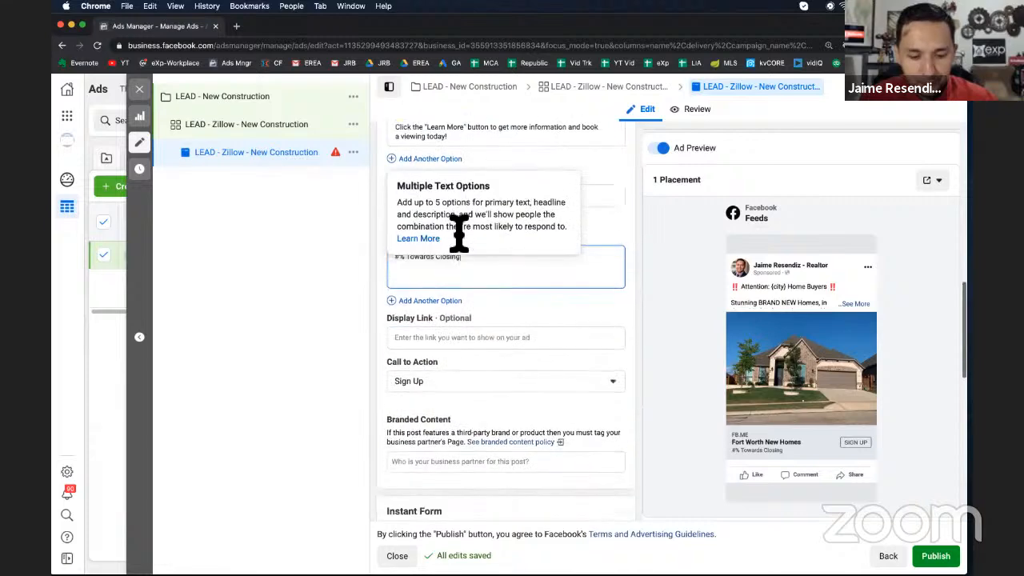
pyautogui.scroll(5, 473, 172)
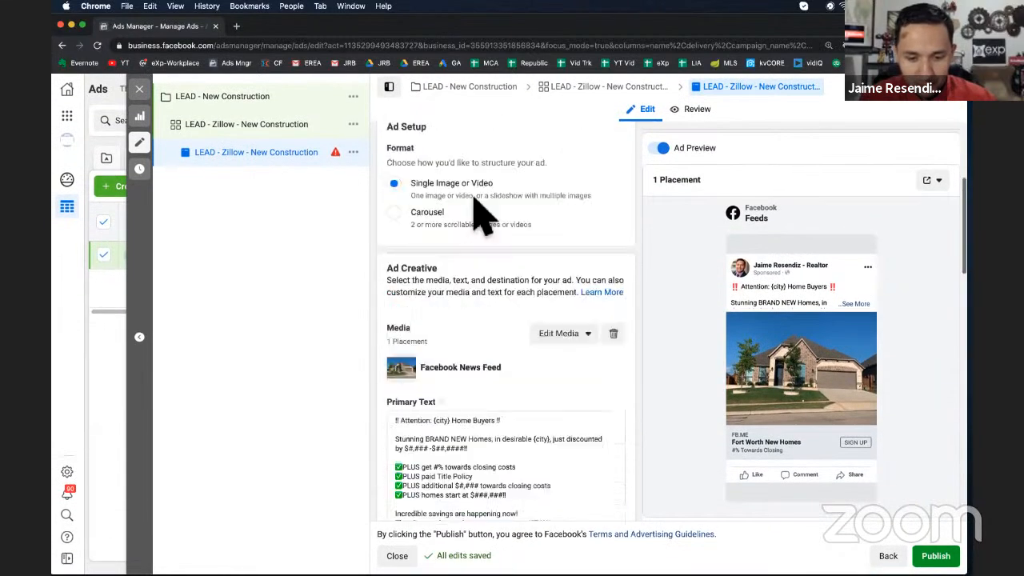
pyautogui.click(443, 452)
pyautogui.press('super+a')
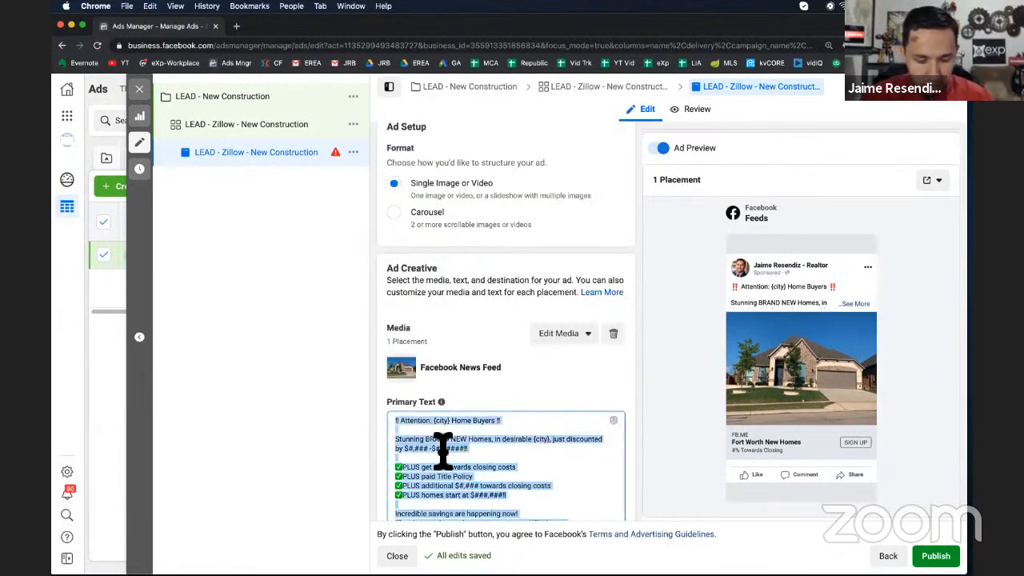
pyautogui.scroll(-7, 446, 456)
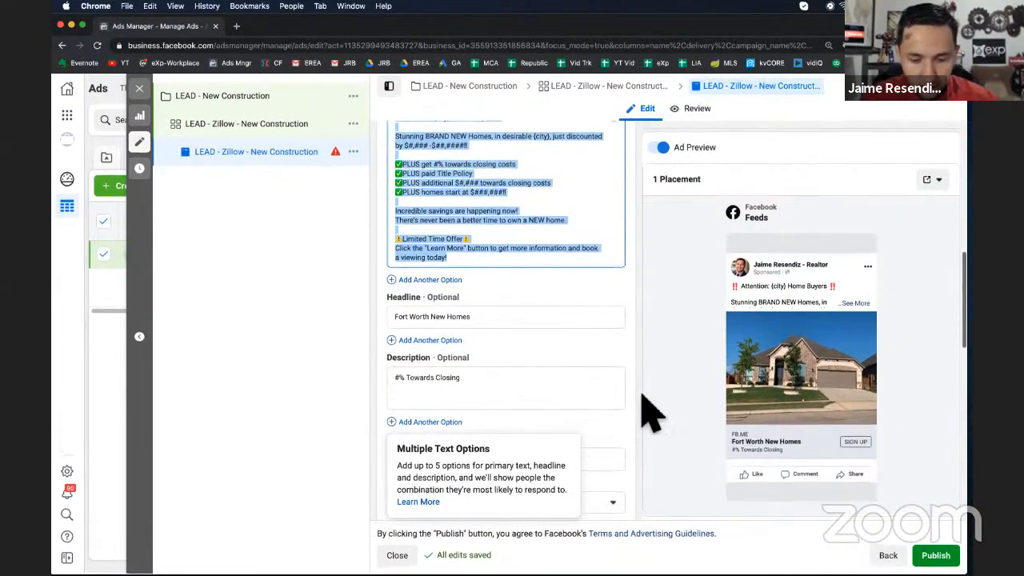
# Set the call to action to Learn More
pyautogui.click(649, 411)
pyautogui.scroll(-2, 650, 412)
pyautogui.click(521, 389)
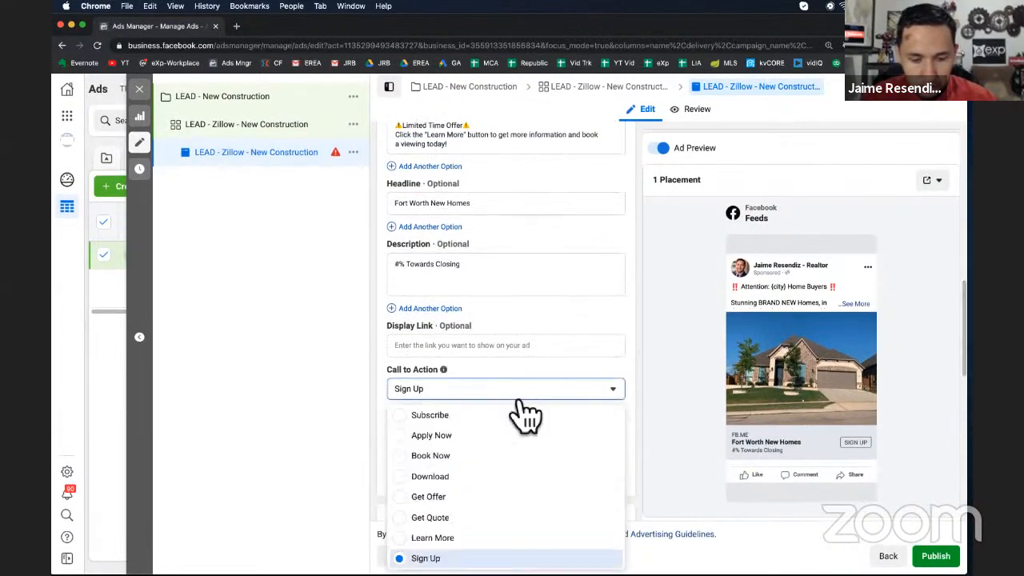
pyautogui.press('Return')
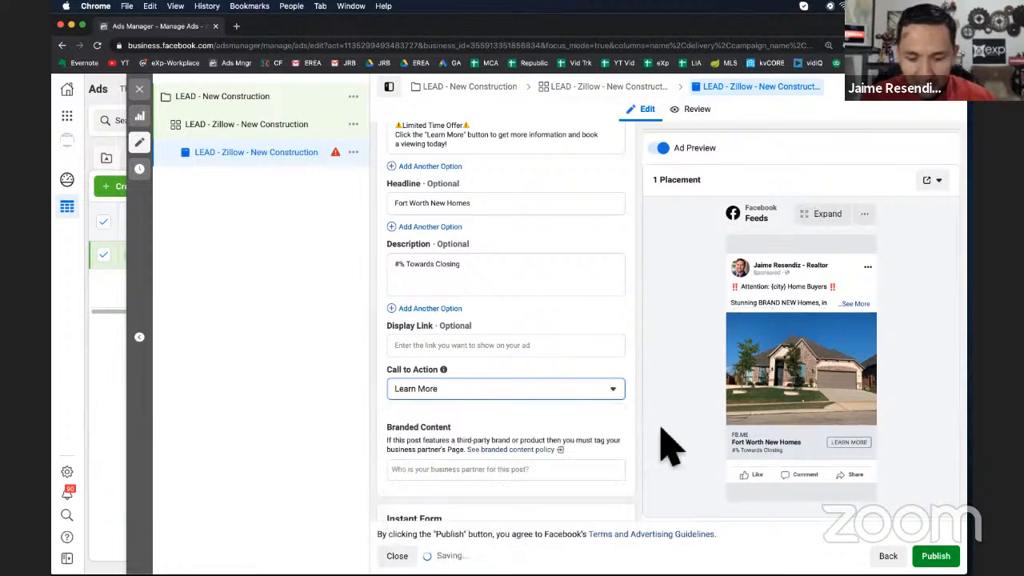
# Start creating a new instant lead form for the ad
pyautogui.scroll(-7, 631, 435)
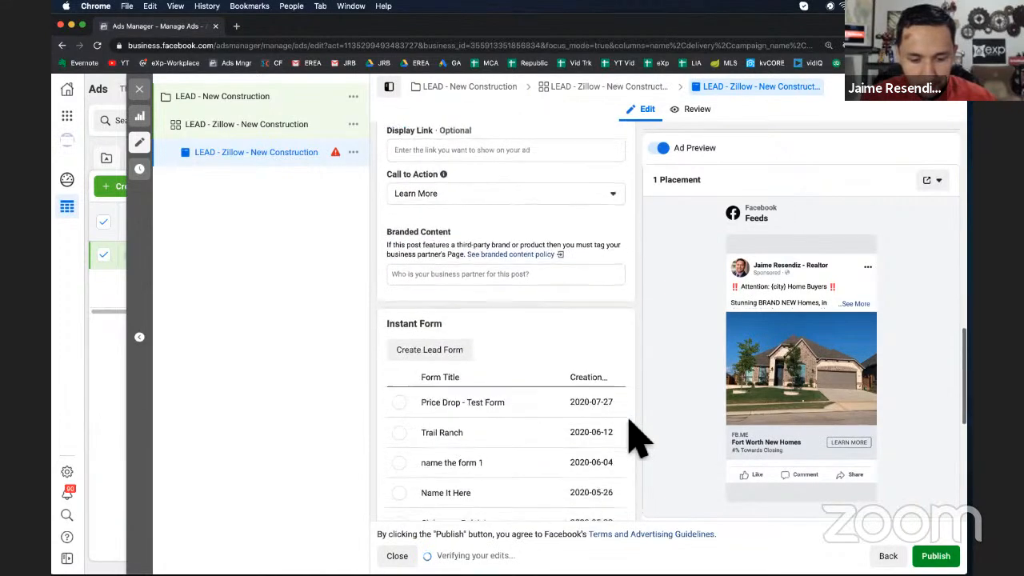
pyautogui.click(445, 243)
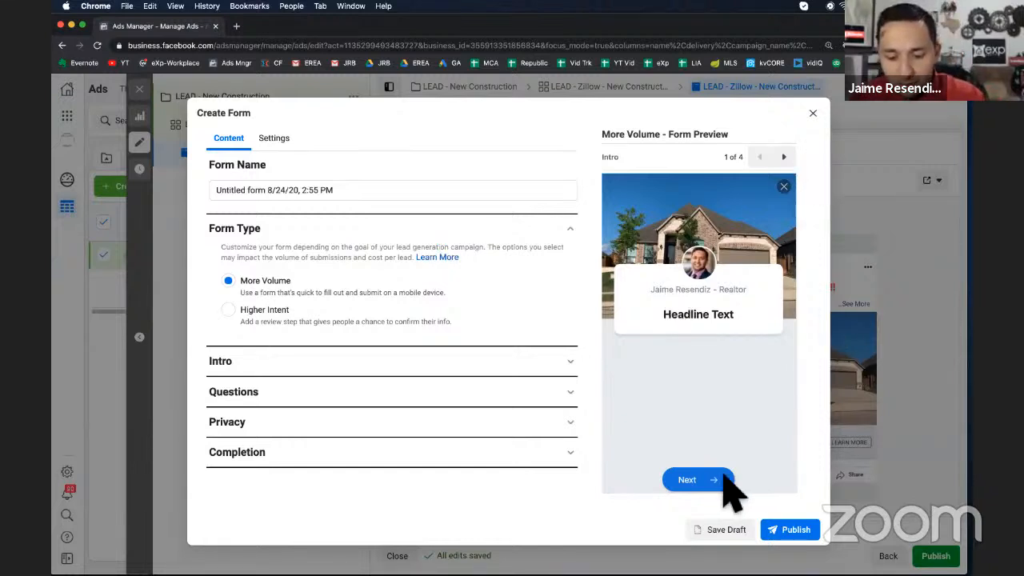
# Page forward and back through the lead form preview screens
pyautogui.click(783, 157)
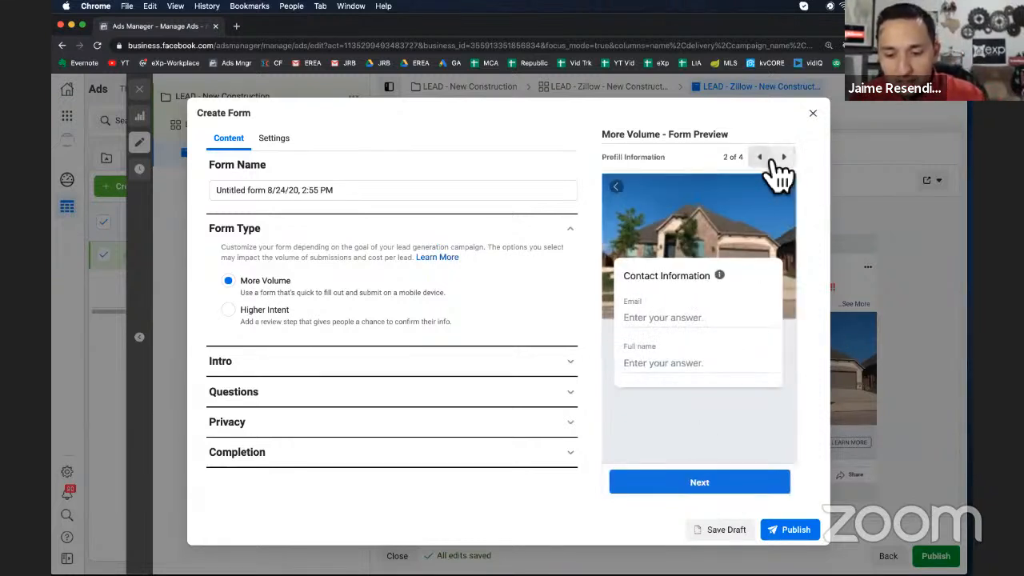
pyautogui.click(785, 158)
pyautogui.click(783, 159)
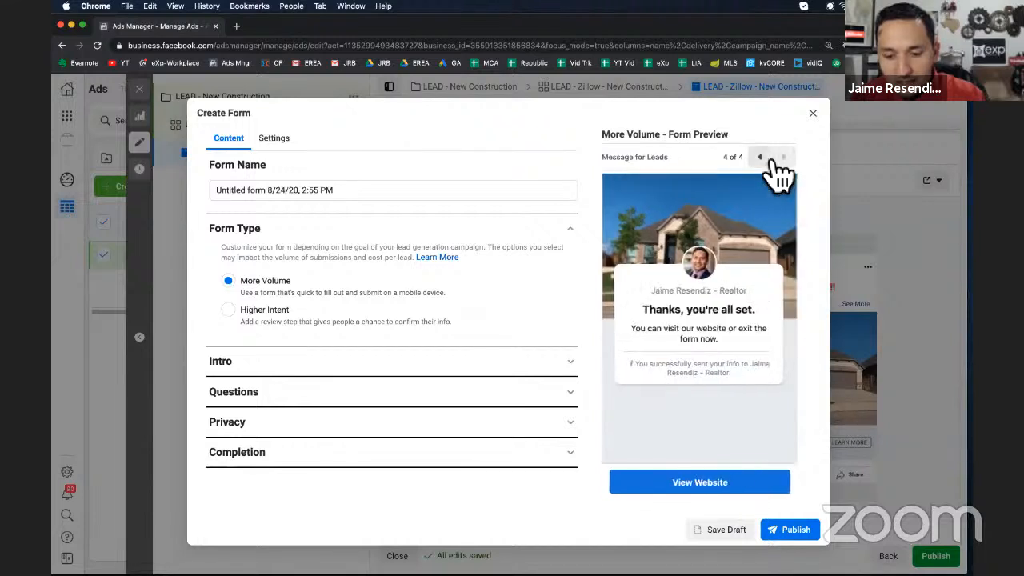
pyautogui.click(762, 157)
pyautogui.click(761, 158)
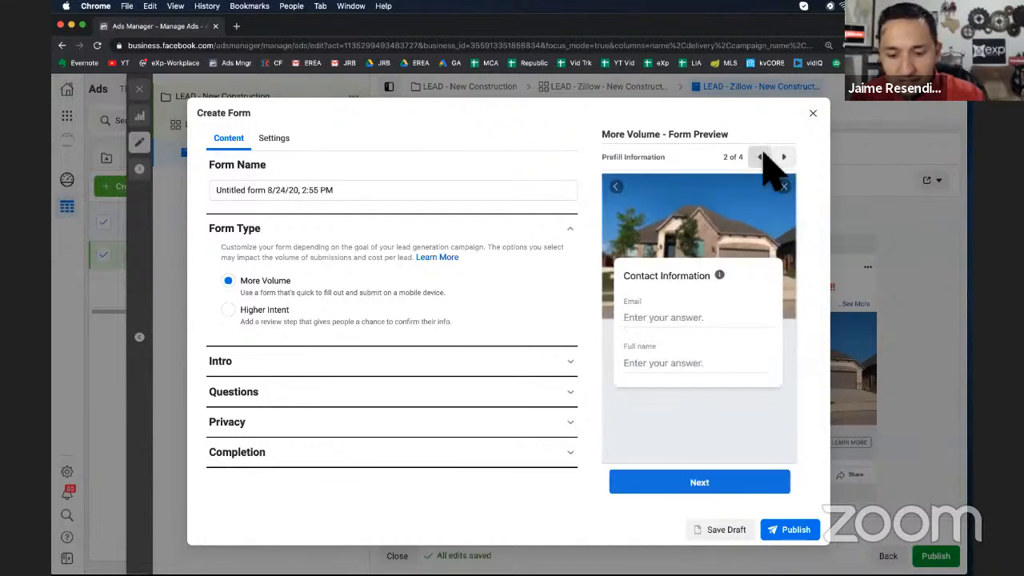
pyautogui.click(762, 158)
# Set the form's sharing option to Open in the form settings
pyautogui.click(285, 141)
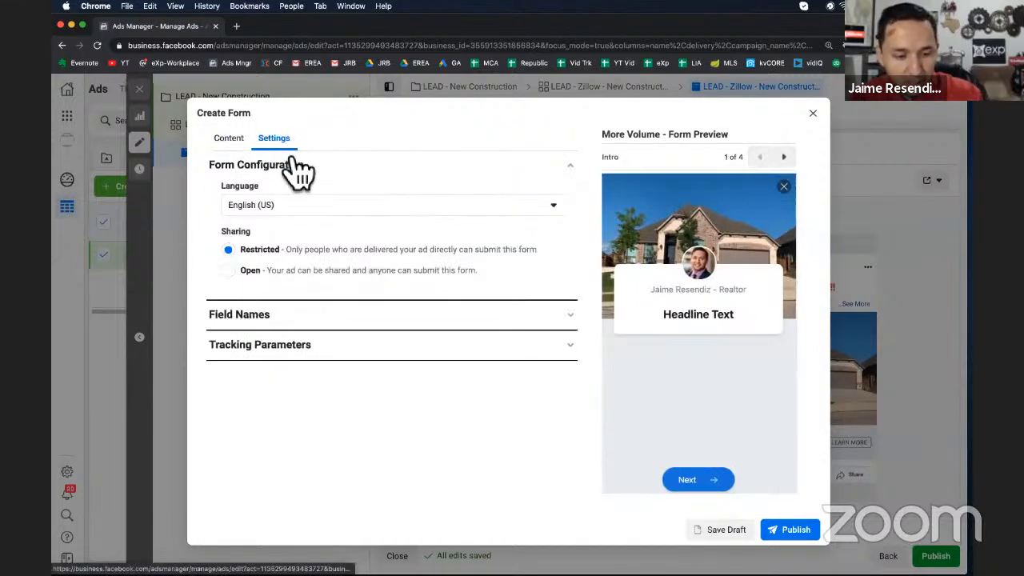
pyautogui.click(230, 272)
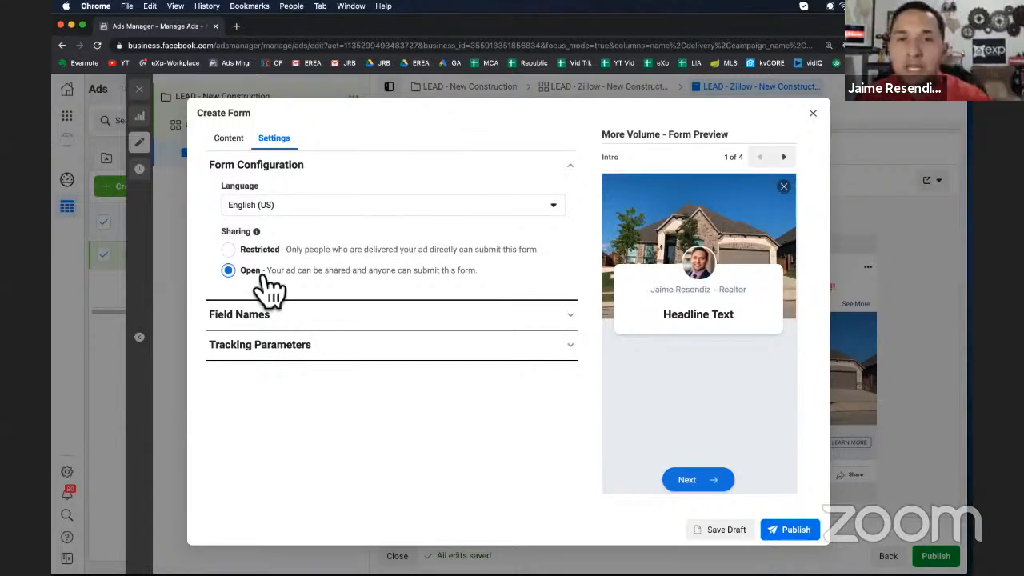
pyautogui.click(229, 139)
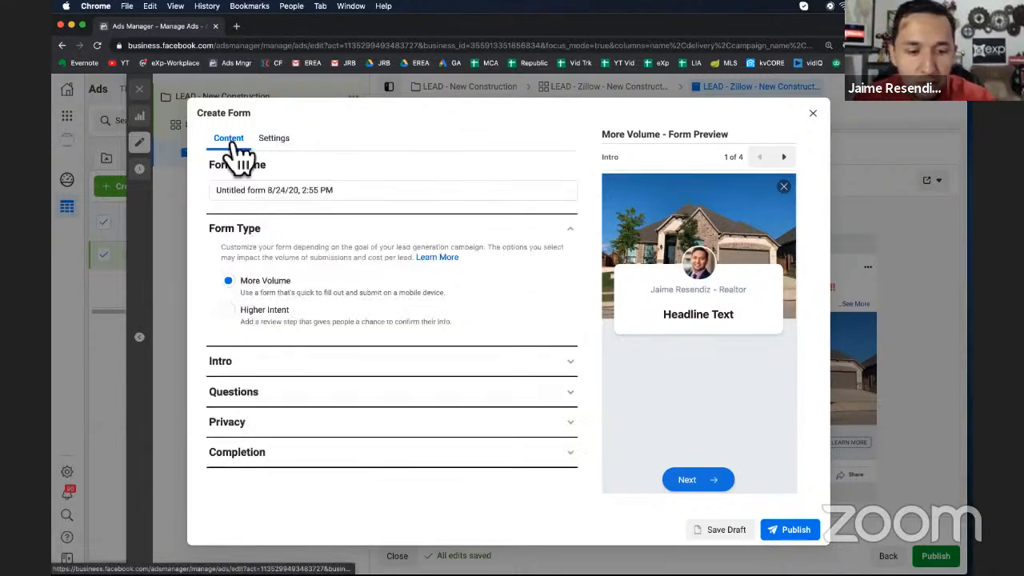
# Rename the form as 202008 - YouTube
pyautogui.click(277, 186)
pyautogui.press('super+a')
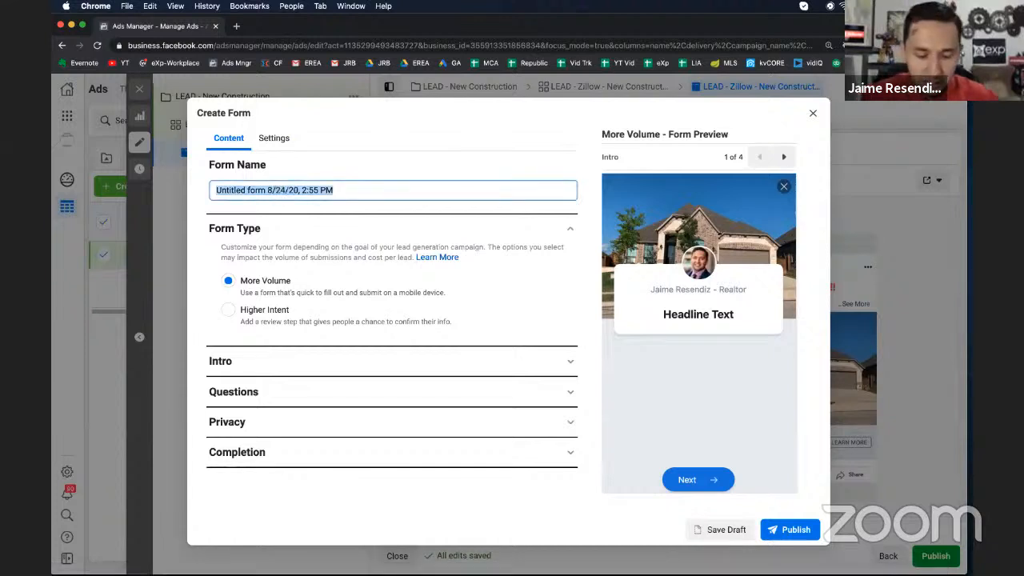
pyautogui.write('Yout')
pyautogui.press('BackSpace')
pyautogui.press('BackSpace')
pyautogui.press('BackSpace')
pyautogui.press('BackSpace')
pyautogui.write('2020')
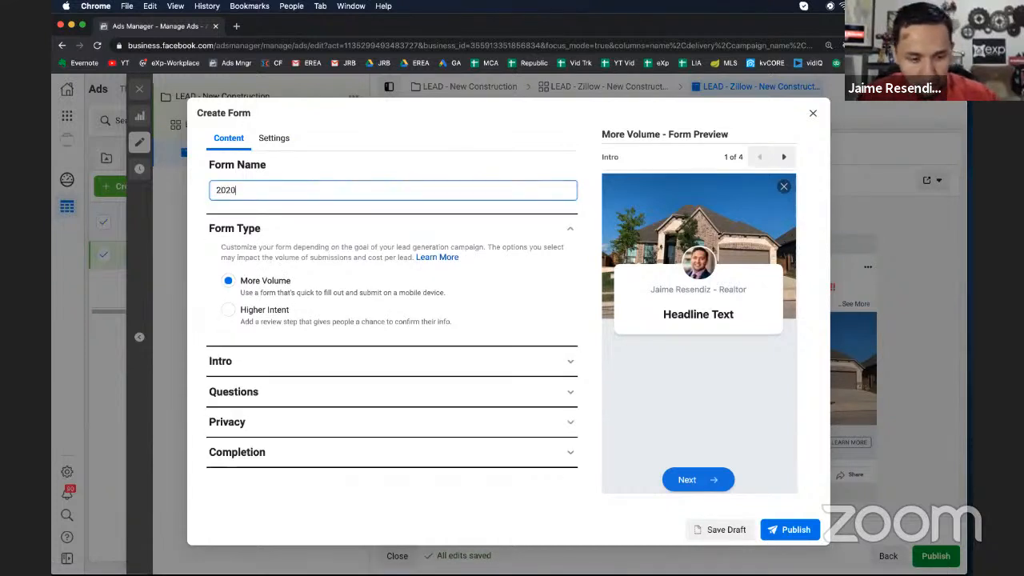
pyautogui.write('08 - YOu')
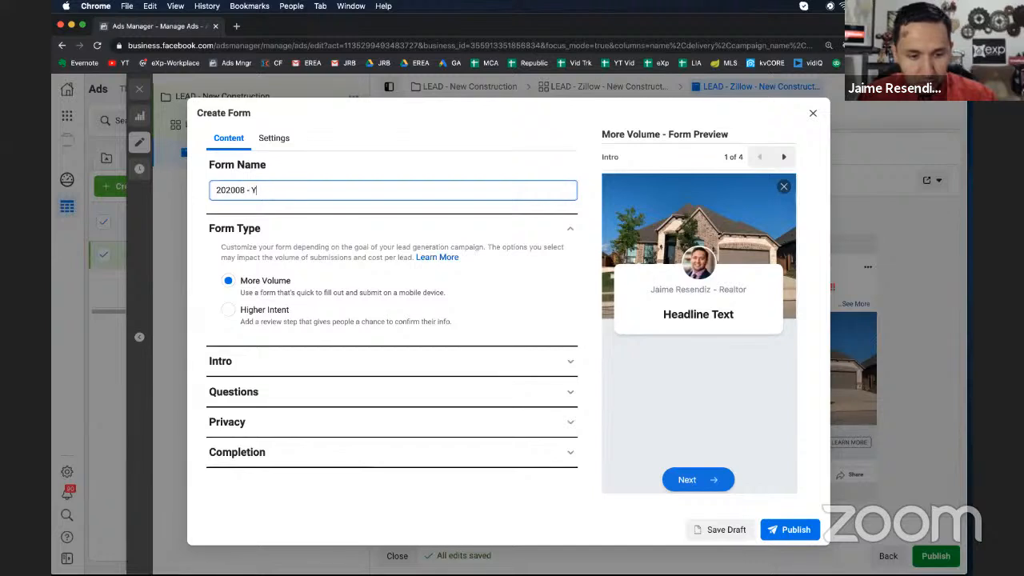
pyautogui.press('BackSpace')
pyautogui.press('BackSpace')
pyautogui.write('ouTube')
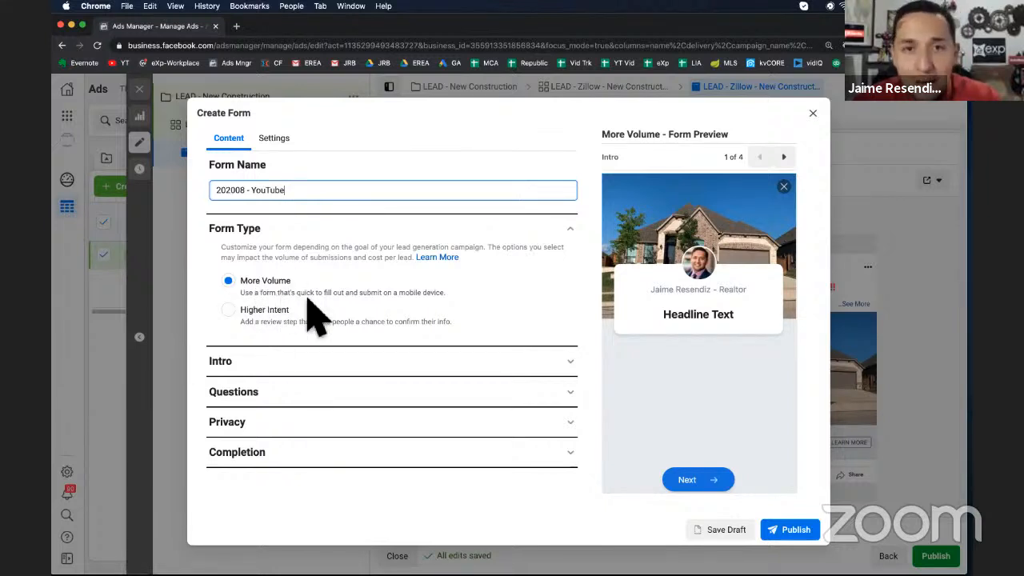
# Open the Intro section and paste the ad copy into the greeting description
pyautogui.click(243, 362)
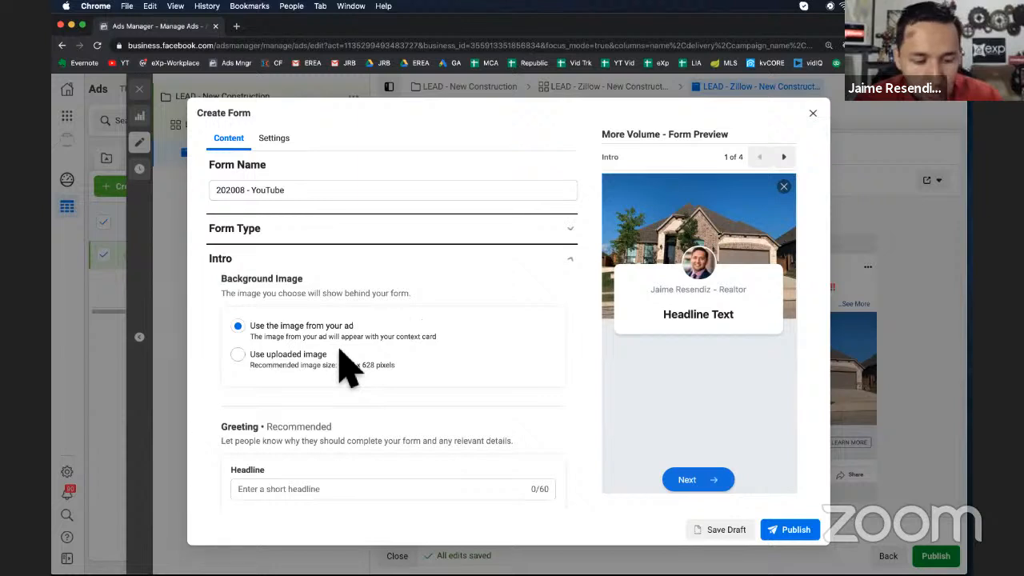
pyautogui.click(302, 228)
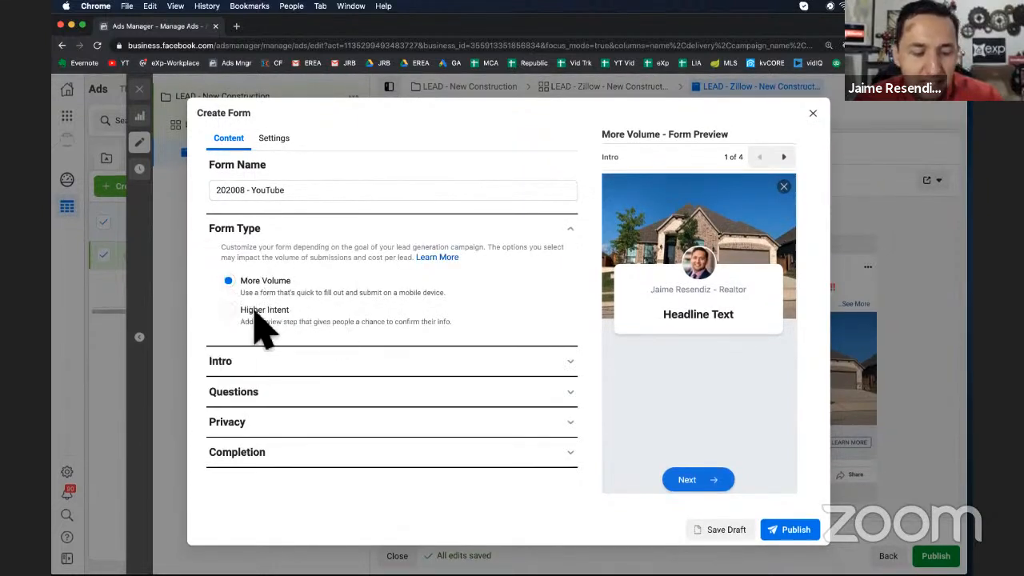
pyautogui.click(293, 372)
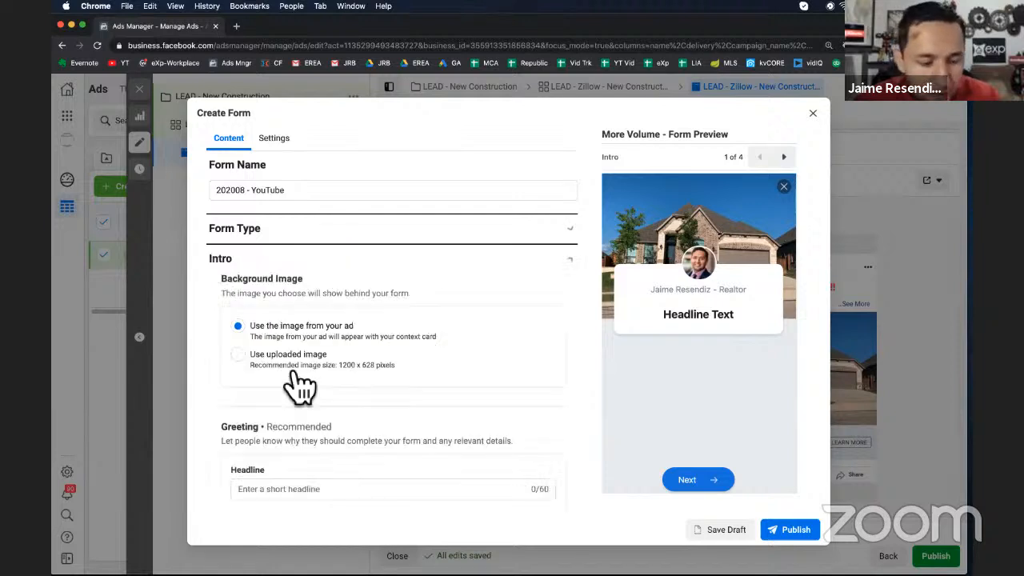
pyautogui.scroll(-1, 274, 296)
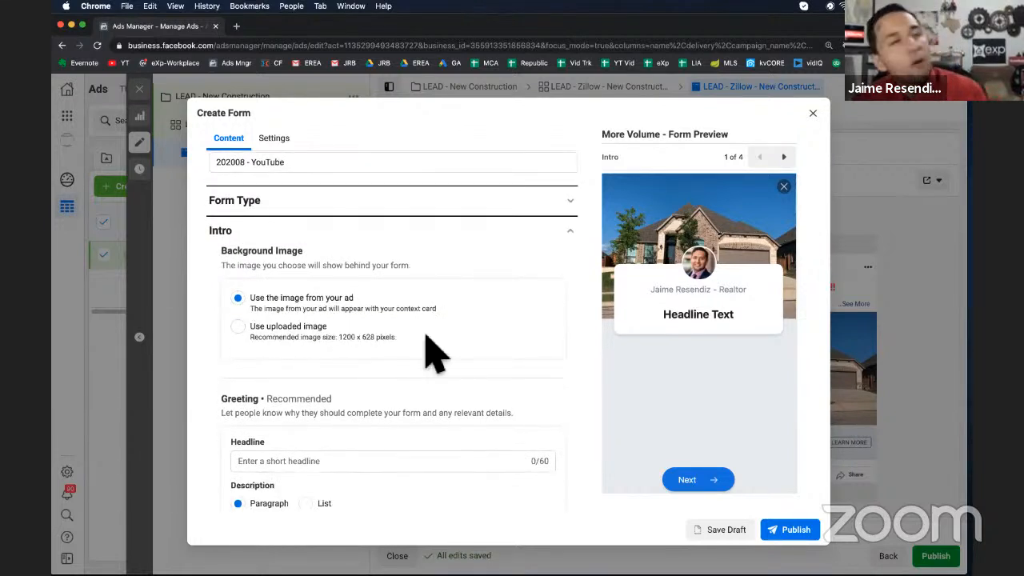
pyautogui.scroll(-3, 485, 397)
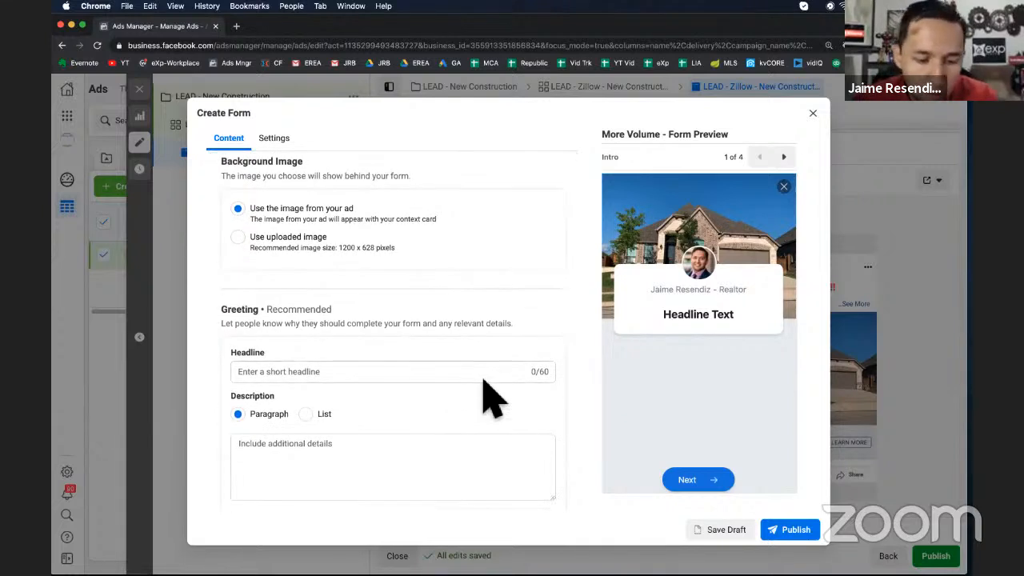
pyautogui.scroll(-2, 485, 398)
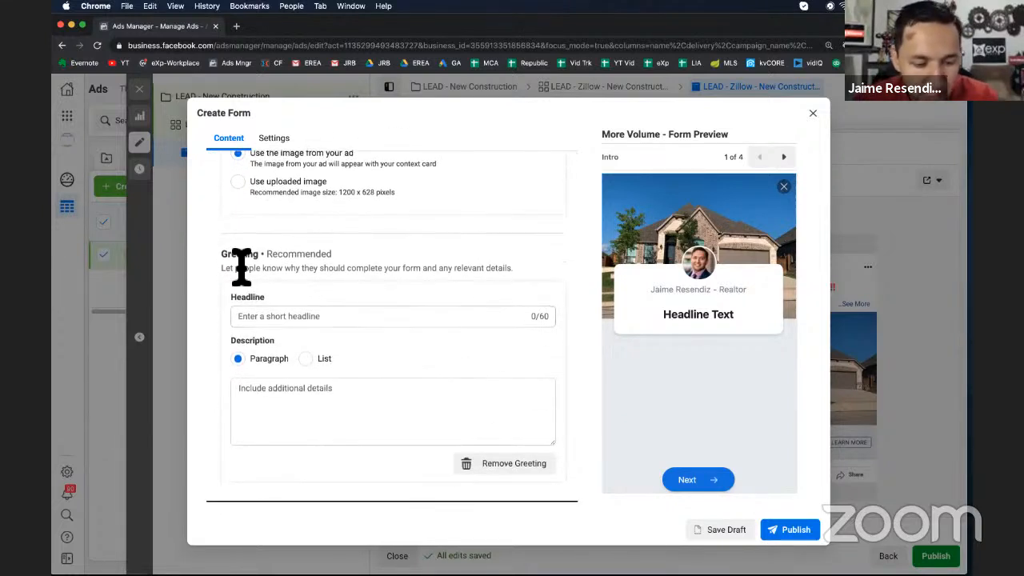
pyautogui.click(347, 319)
pyautogui.click(336, 416)
pyautogui.press('super+v')
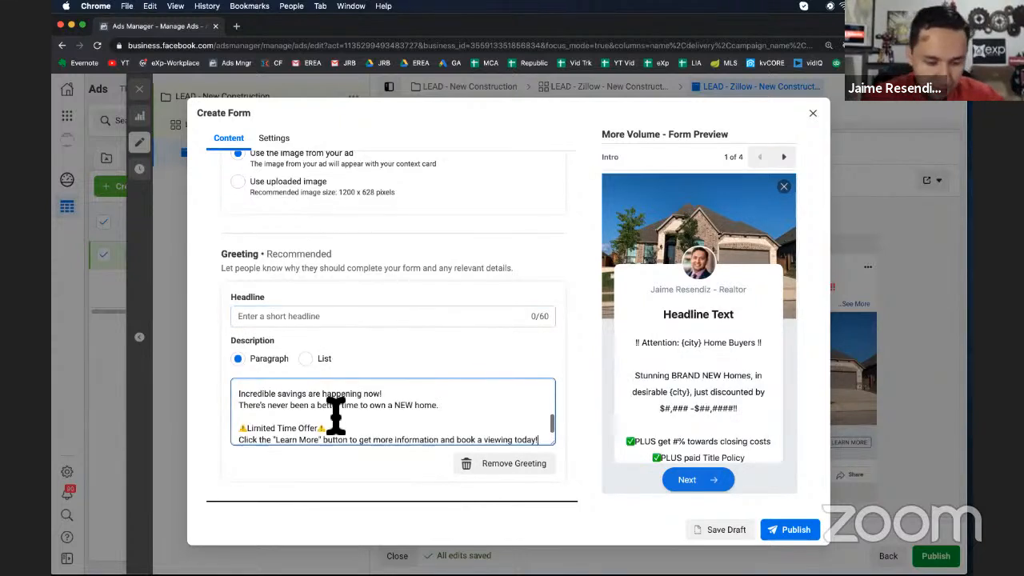
# Delete the closing lines from Incredible savings through the Learn More call to action in the description
pyautogui.scroll(1, 335, 415)
pyautogui.scroll(-1, 336, 415)
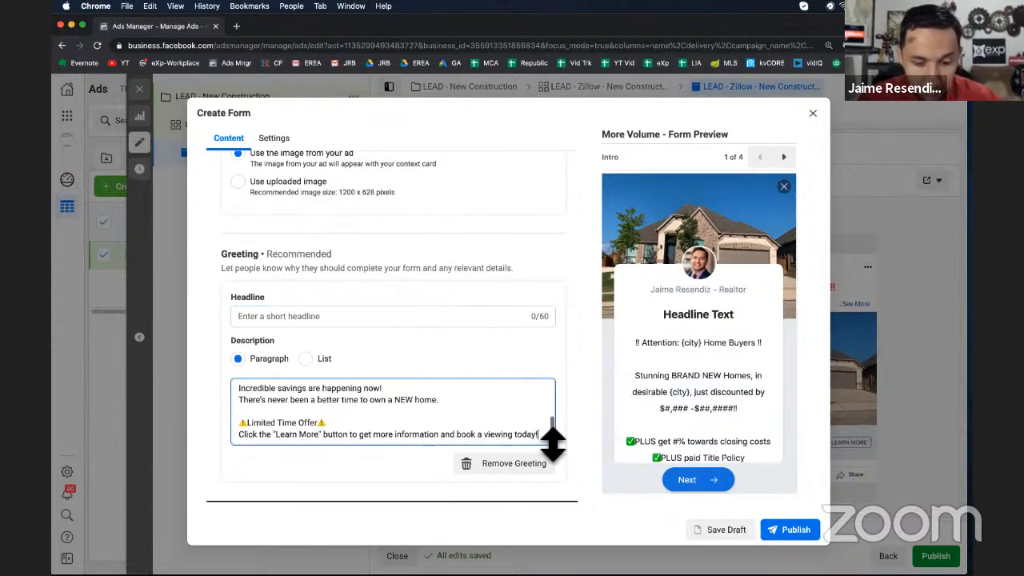
pyautogui.moveTo(533, 434); pyautogui.dragTo(233, 408)
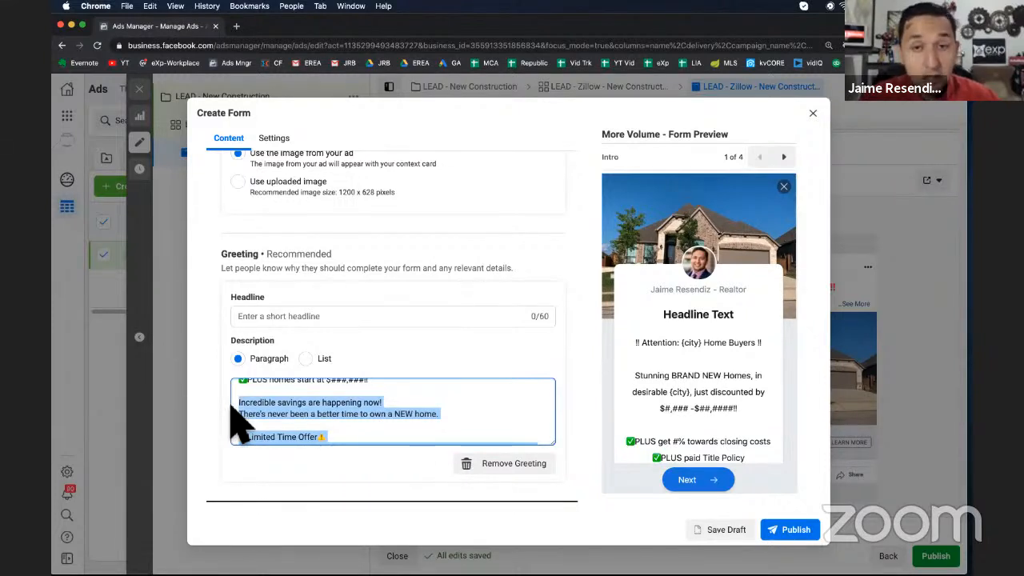
pyautogui.press('BackSpace')
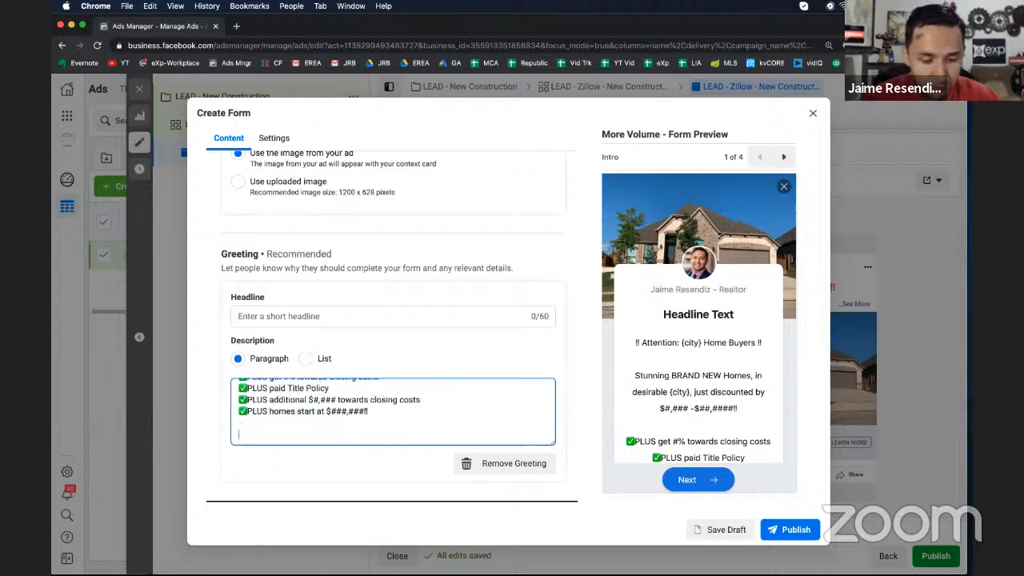
# Enter New Fort Worth Homes as the greeting headline
pyautogui.scroll(5, 288, 420)
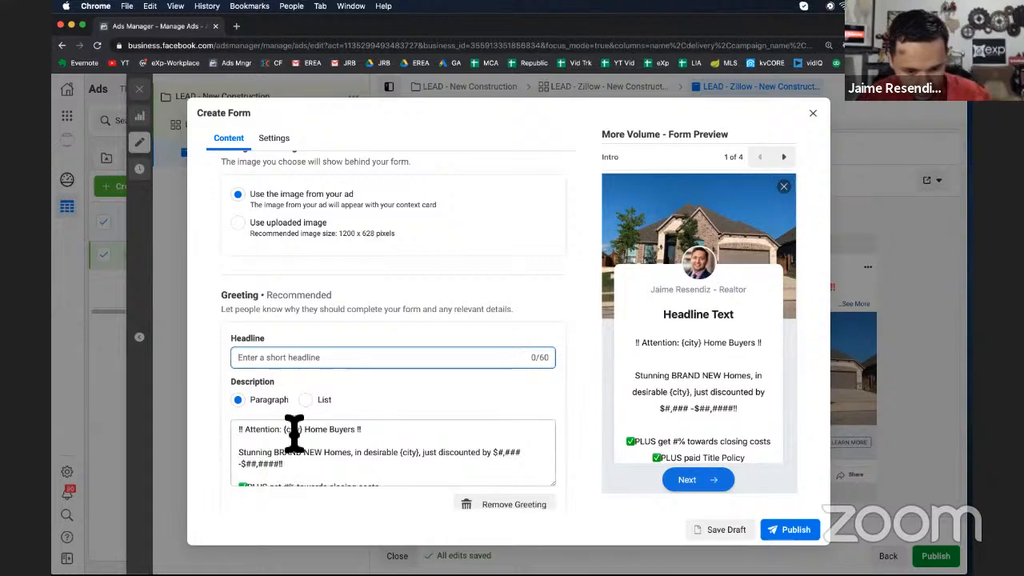
pyautogui.scroll(-2, 328, 454)
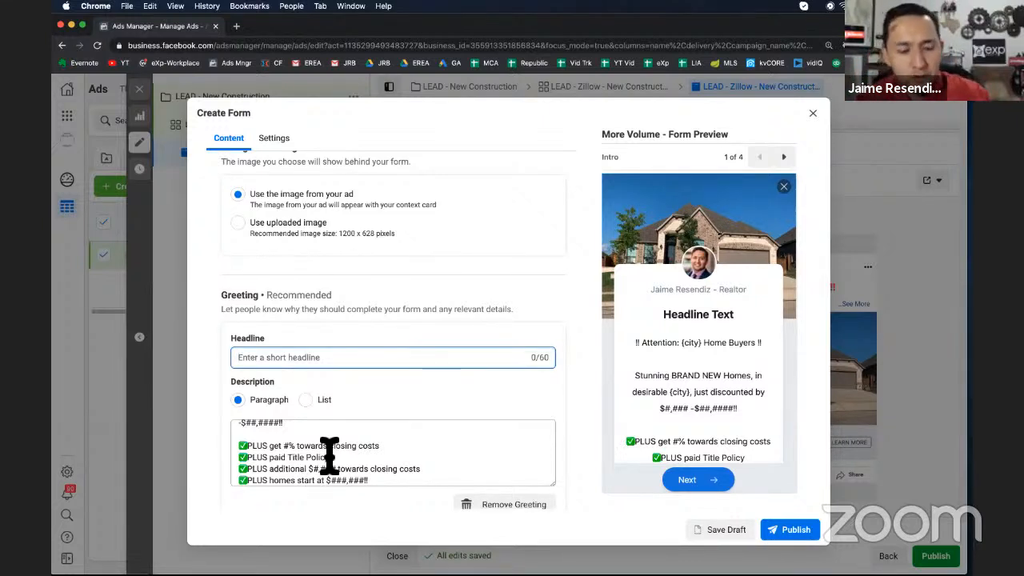
pyautogui.scroll(3, 350, 454)
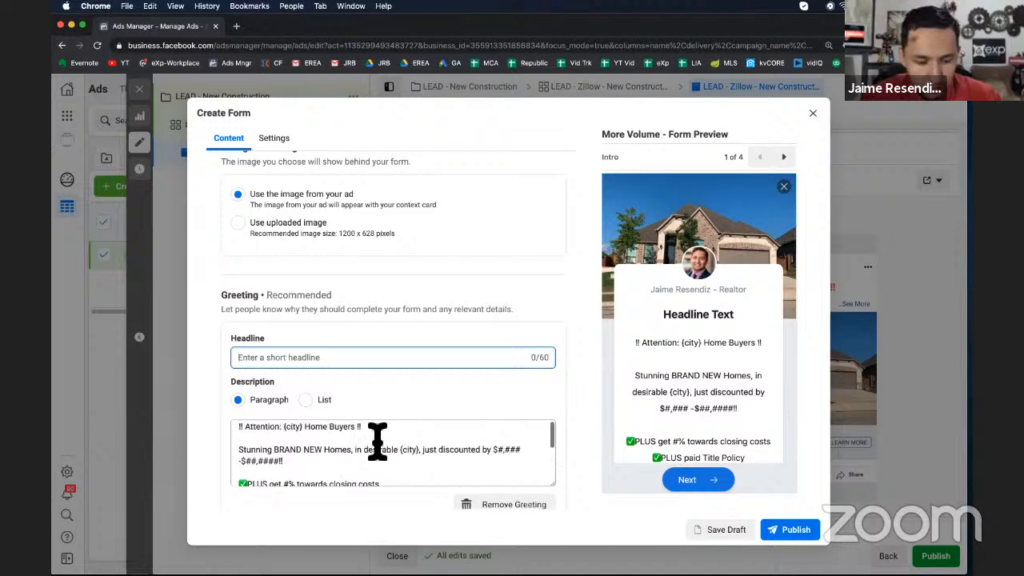
pyautogui.click(461, 366)
pyautogui.write('New Fort ')
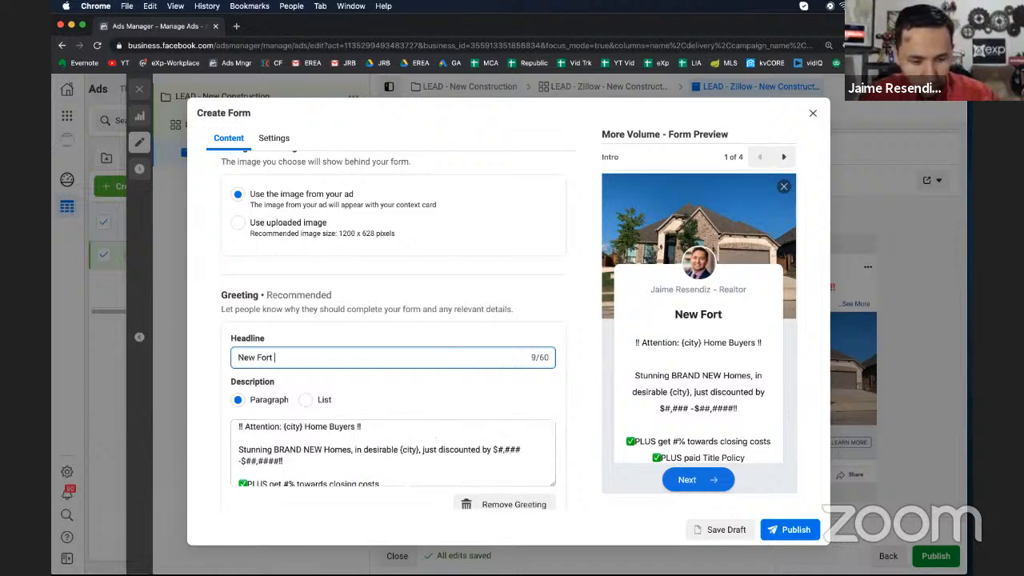
pyautogui.write('Worth Ho')
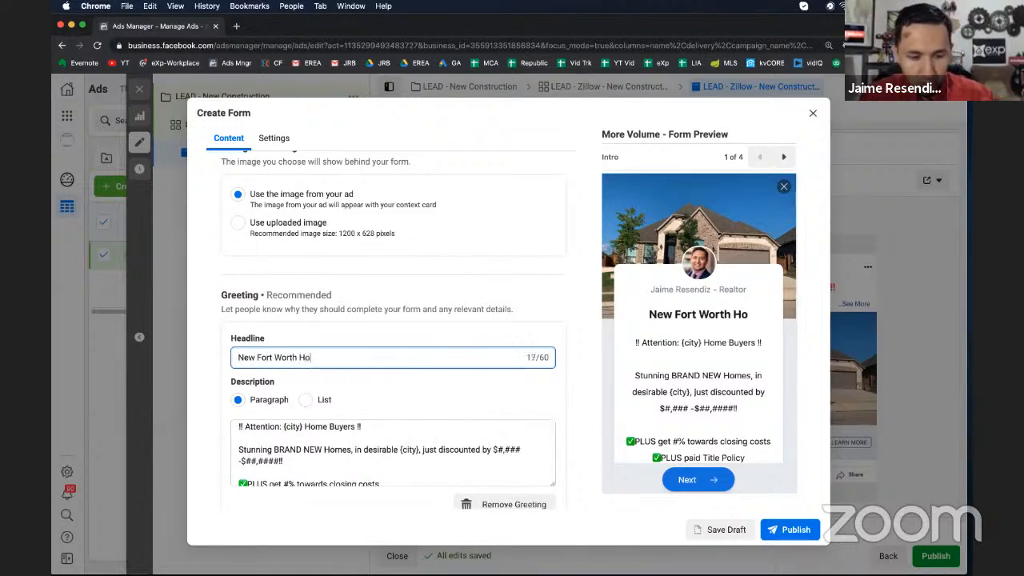
pyautogui.write('mes')
# Delete the Attention and Stunning BRAND NEW Homes lines from the top of the description
pyautogui.scroll(-2, 441, 453)
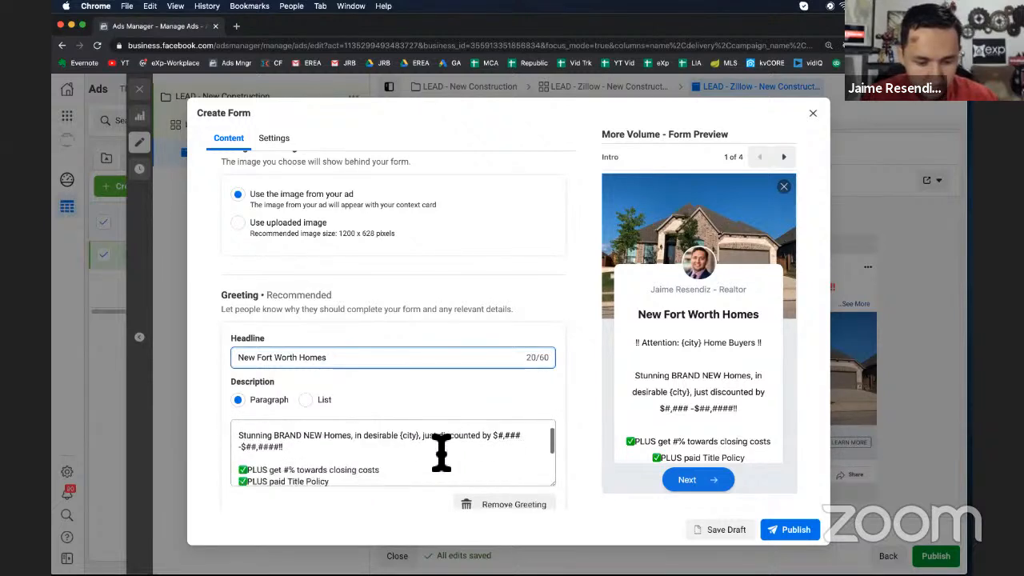
pyautogui.scroll(3, 441, 453)
pyautogui.click(368, 452)
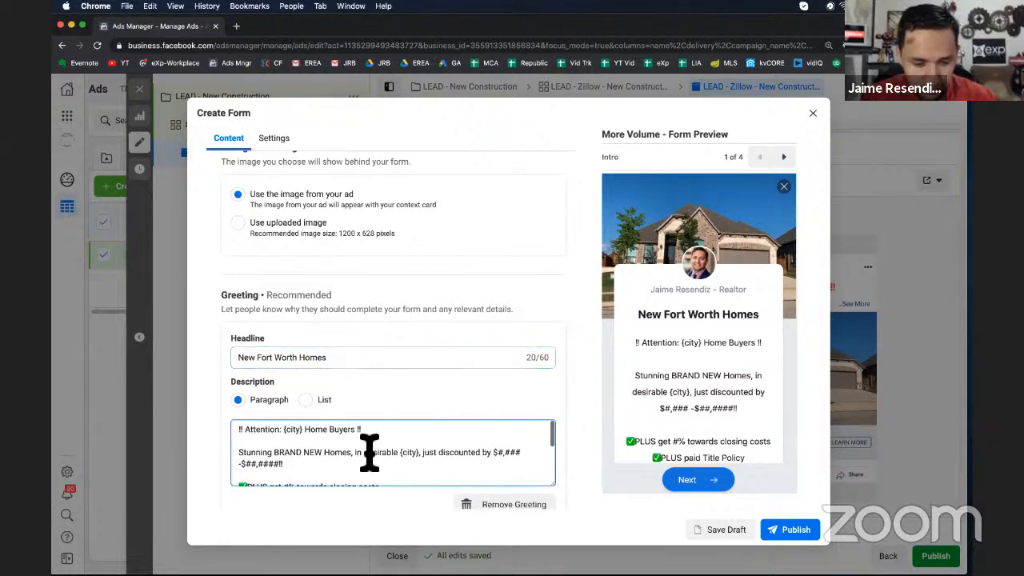
pyautogui.scroll(-1, 369, 453)
pyautogui.moveTo(288, 444); pyautogui.dragTo(212, 419)
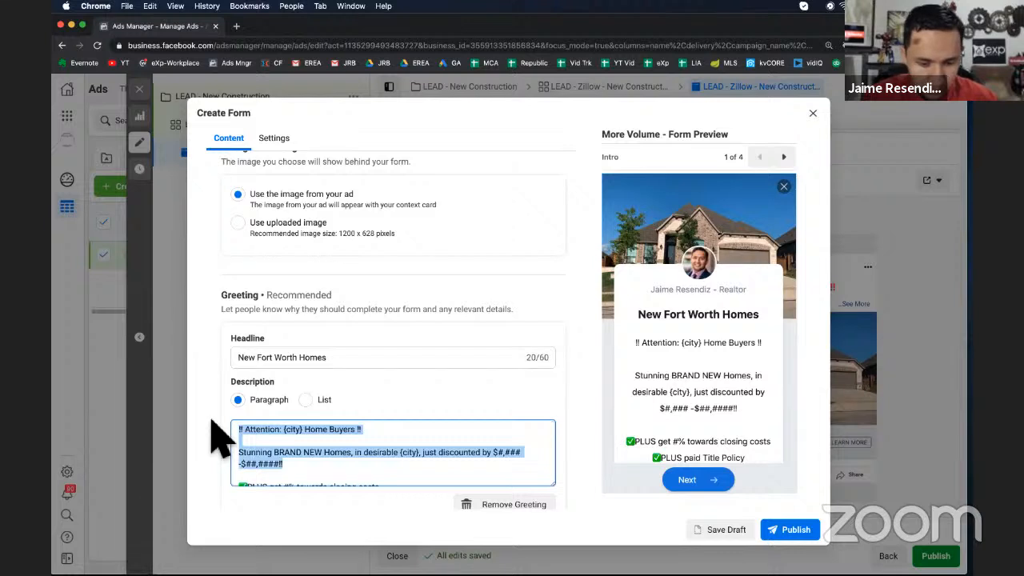
pyautogui.press('BackSpace')
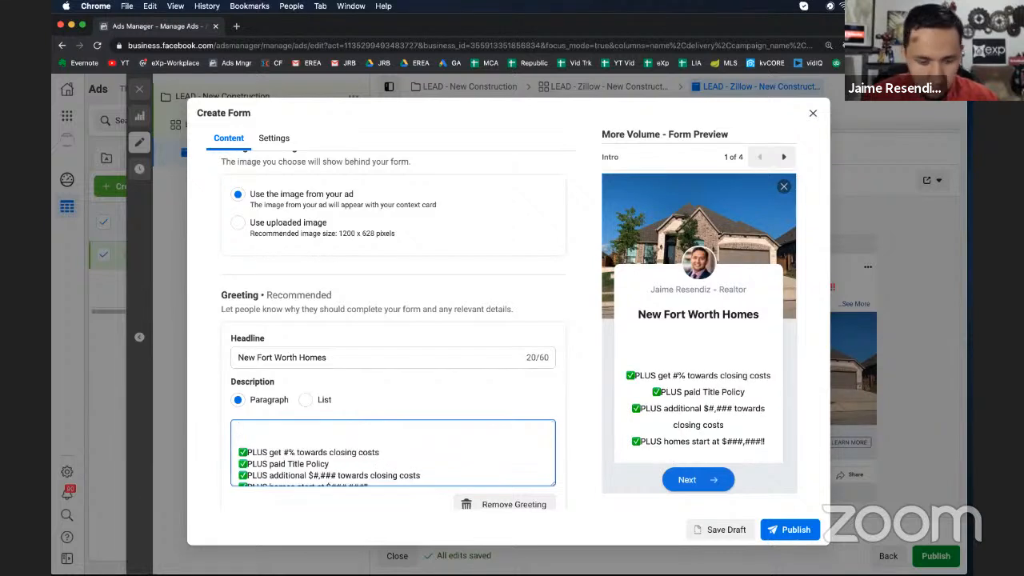
pyautogui.press('BackSpace')
pyautogui.press('BackSpace')
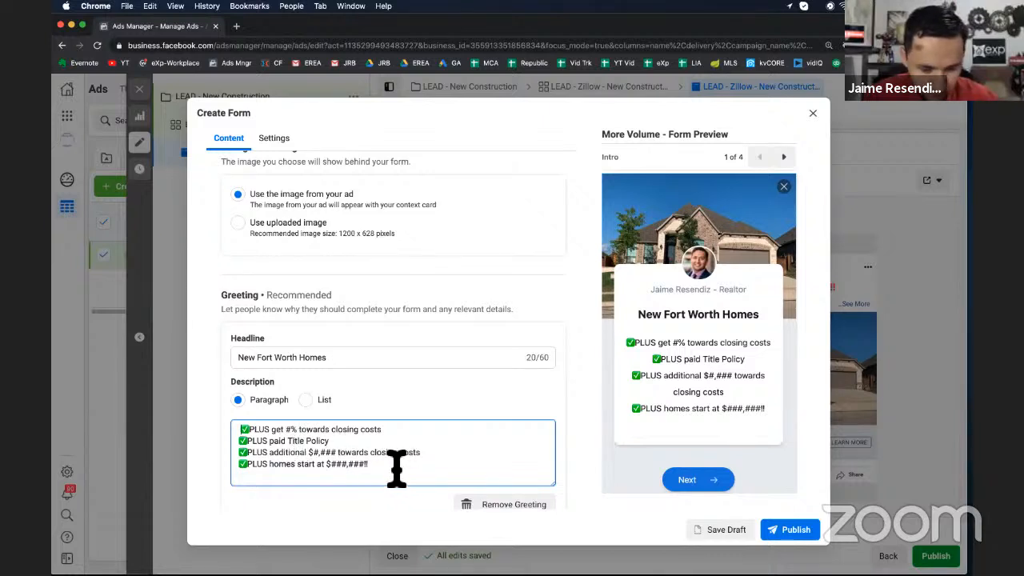
# Replace the greeting description text with "Save THOUSANDS by buying new!"
pyautogui.moveTo(395, 468); pyautogui.dragTo(212, 416)
pyautogui.write('Fin')
pyautogui.press('BackSpace')
pyautogui.press('BackSpace')
pyautogui.press('BackSpace')
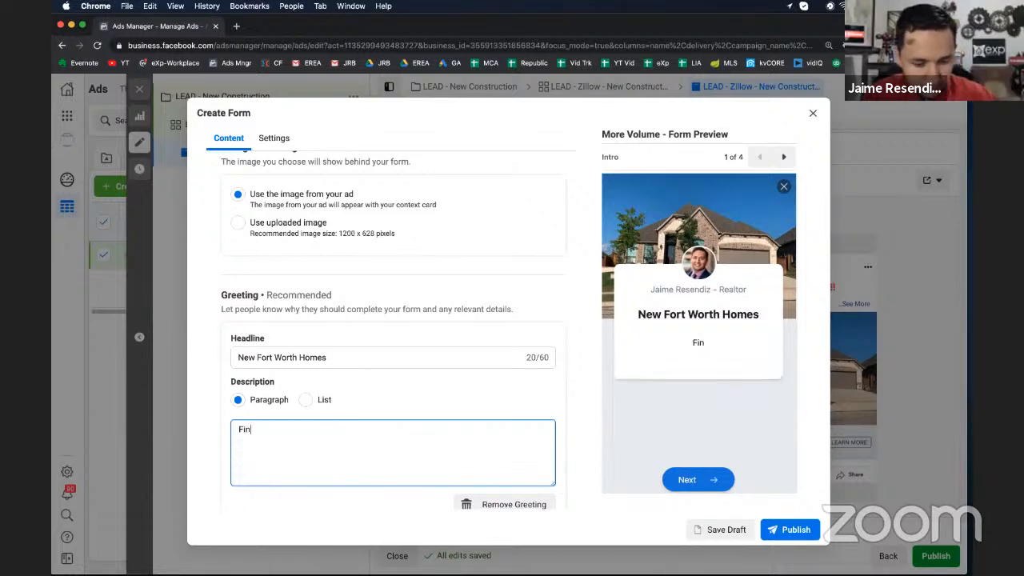
pyautogui.write('Save')
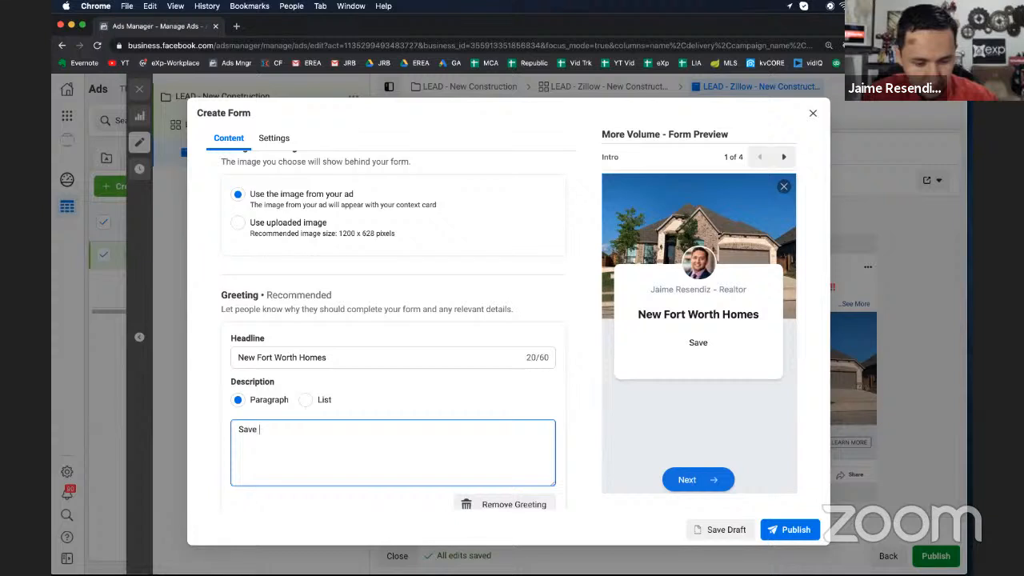
pyautogui.write(' THOUSAND')
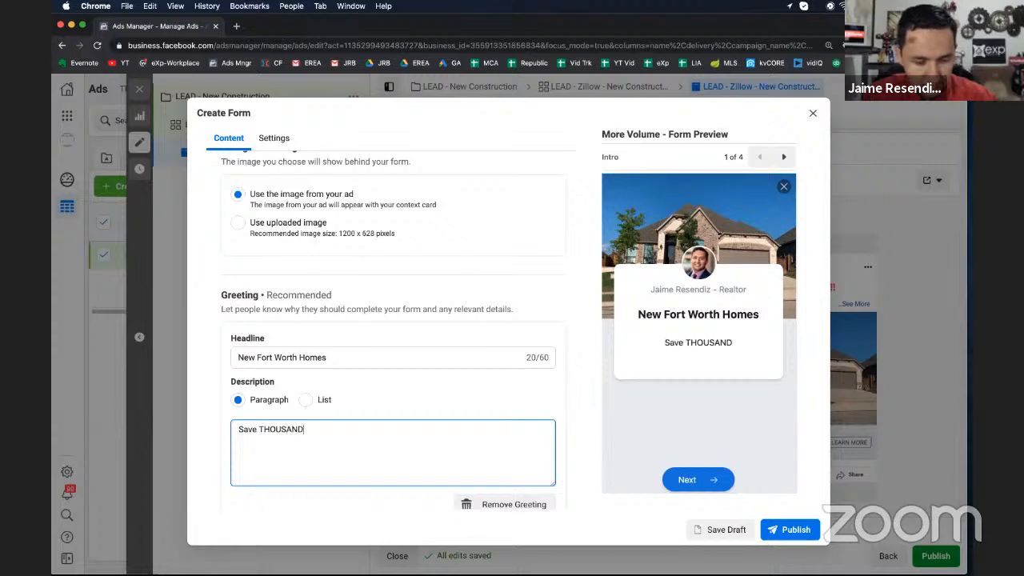
pyautogui.write('S by buyin')
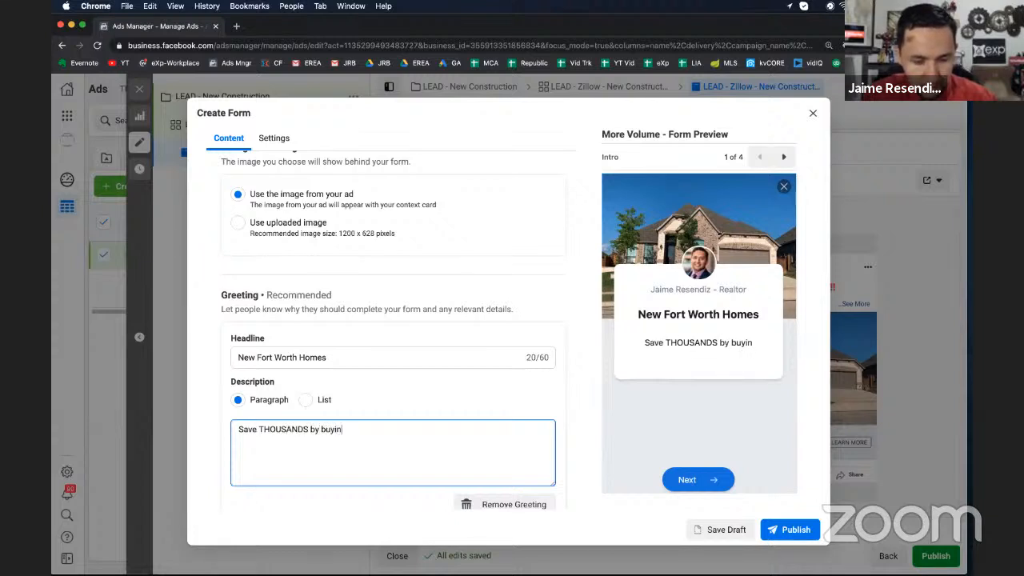
pyautogui.write('g New')
pyautogui.press('BackSpace')
pyautogui.press('BackSpace')
pyautogui.press('BackSpace')
pyautogui.write('new')
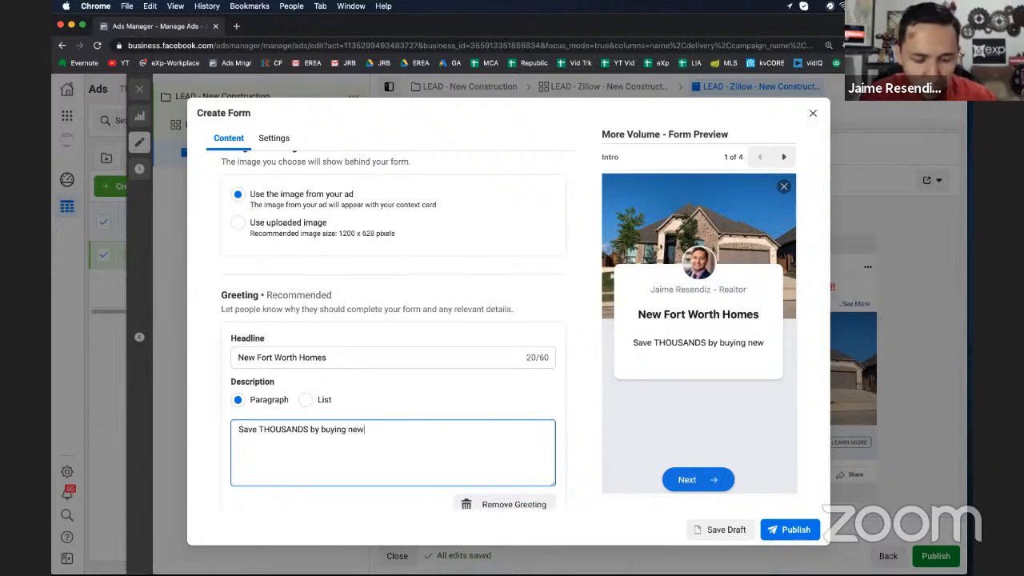
pyautogui.write('!')
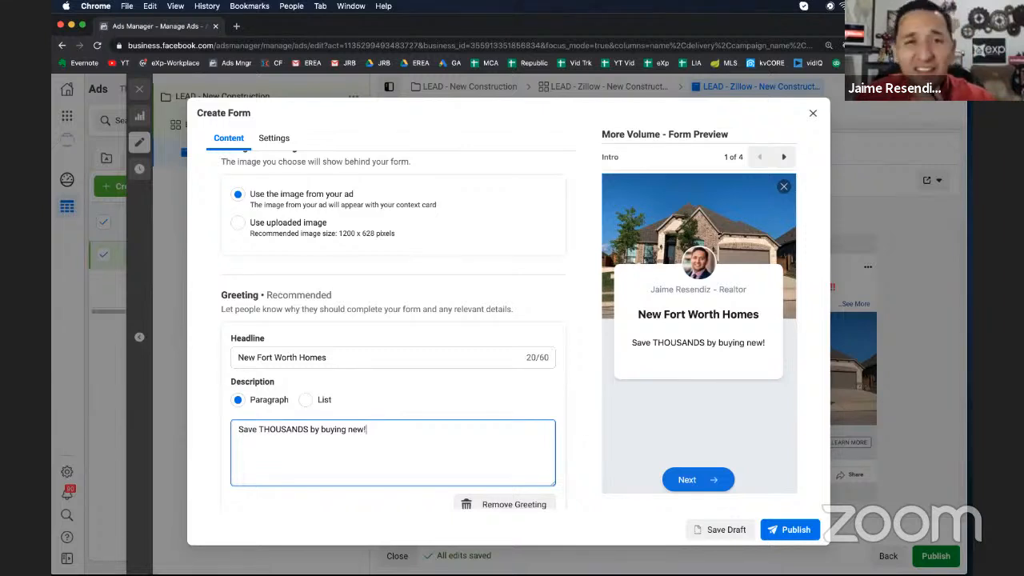
# Open the Questions section, replace the Full name prefill question with First name, and move it above Email
pyautogui.scroll(-3, 392, 326)
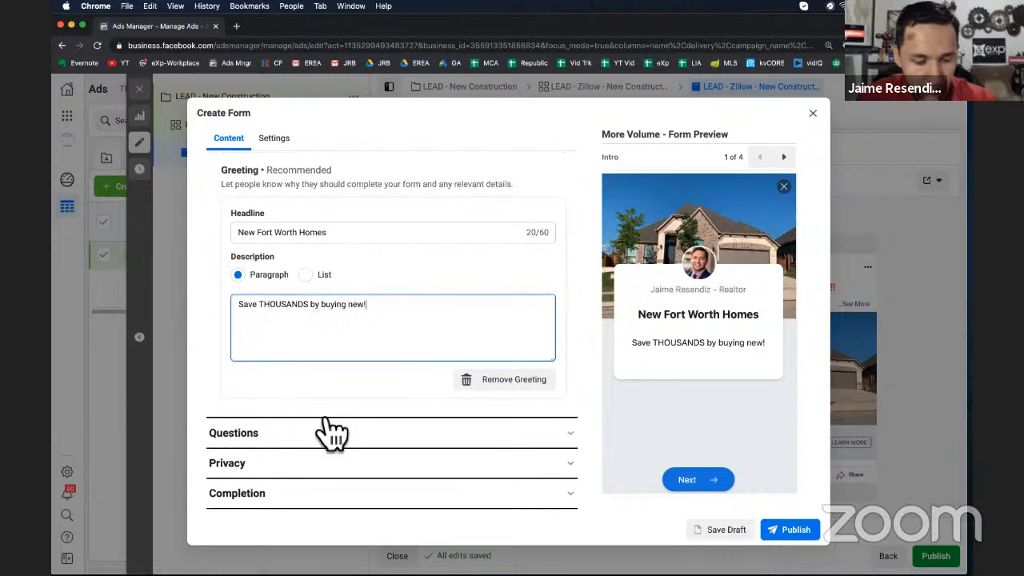
pyautogui.click(292, 434)
pyautogui.scroll(-3, 293, 445)
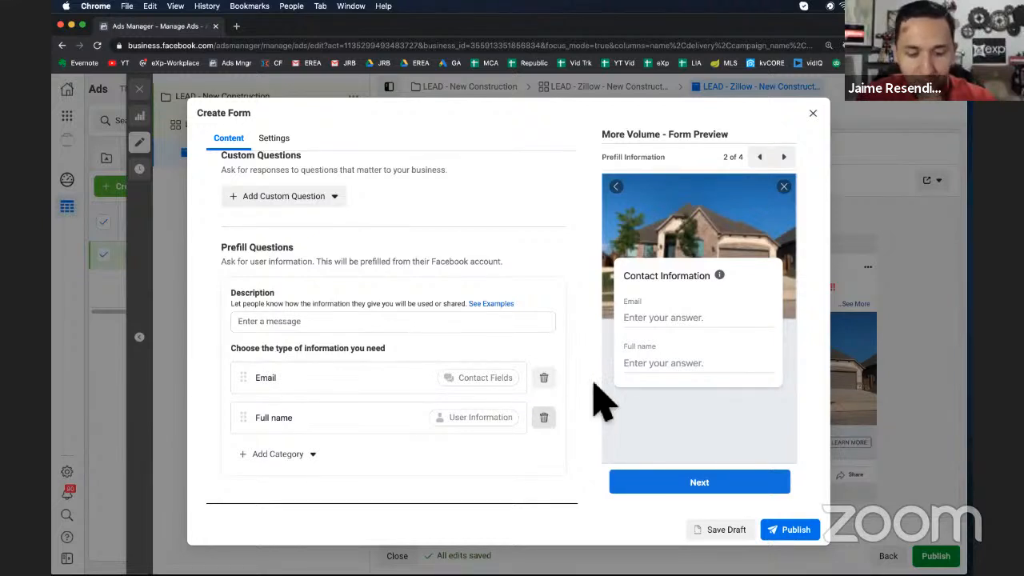
pyautogui.click(546, 418)
pyautogui.click(315, 417)
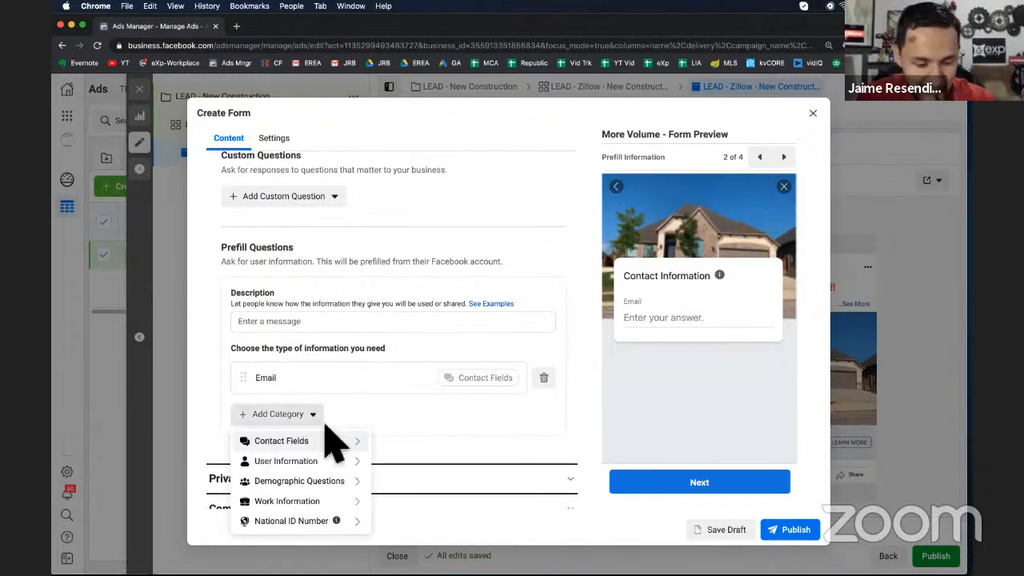
pyautogui.moveTo(324, 440)
pyautogui.moveTo(308, 460)
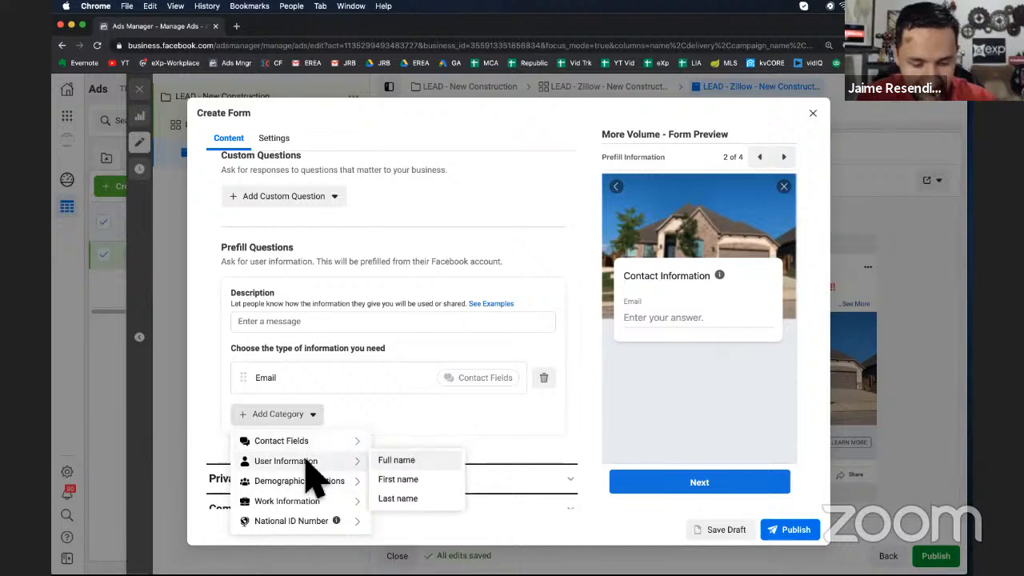
pyautogui.click(392, 480)
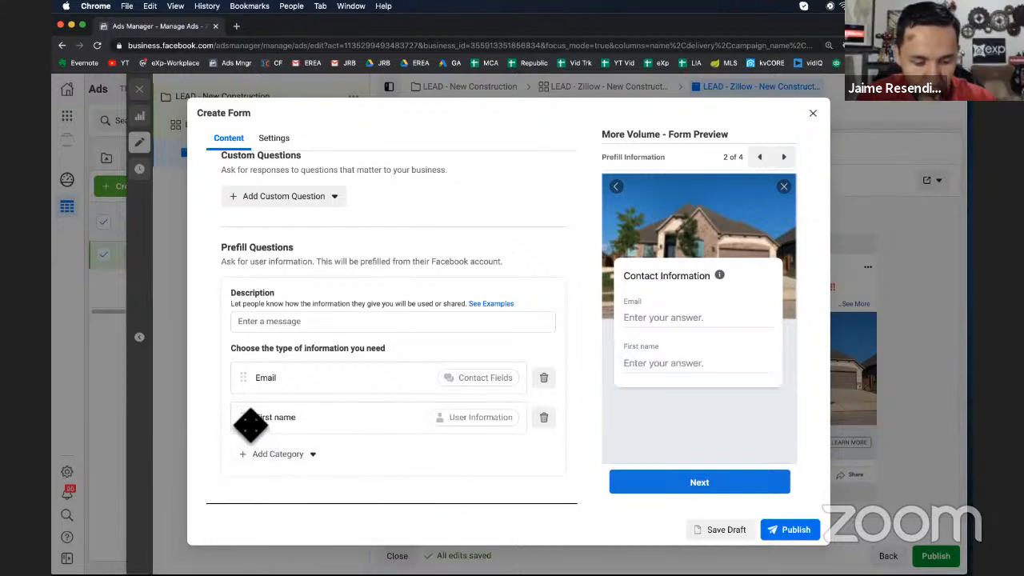
pyautogui.moveTo(243, 417); pyautogui.dragTo(254, 374)
# Add a Phone number prefill question from the contact fields
pyautogui.click(312, 455)
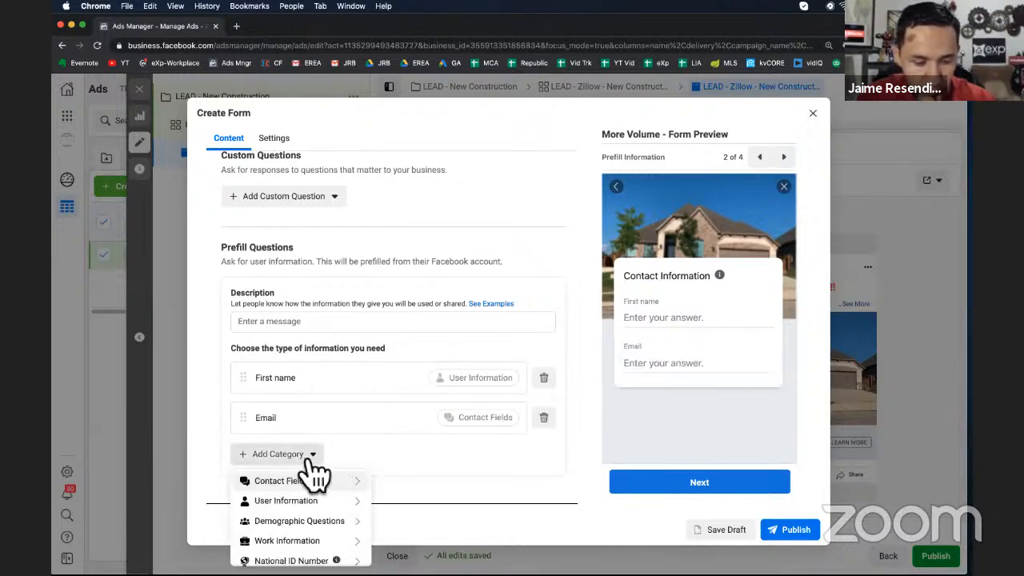
pyautogui.moveTo(336, 482)
pyautogui.click(411, 500)
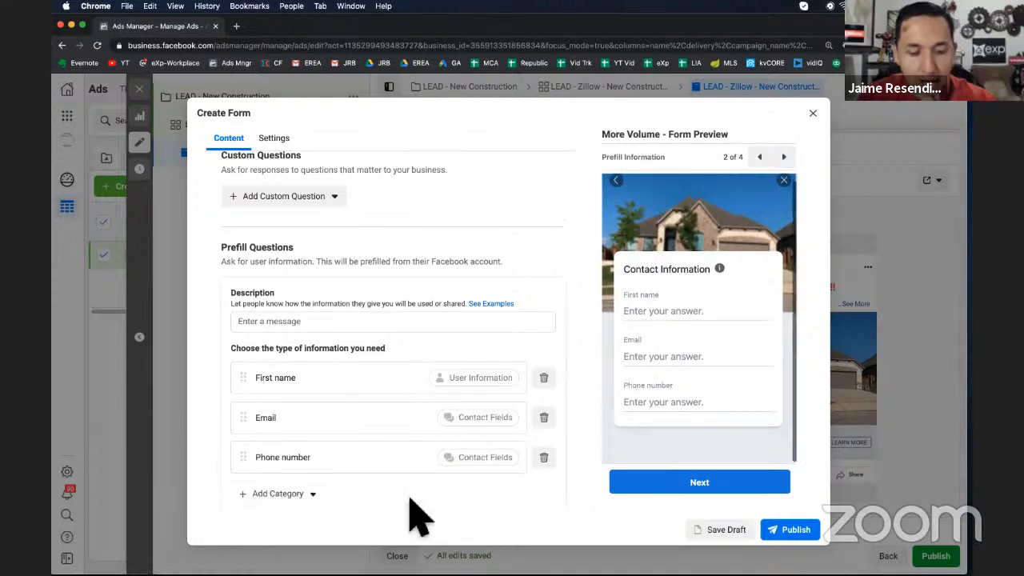
pyautogui.scroll(-1, 416, 518)
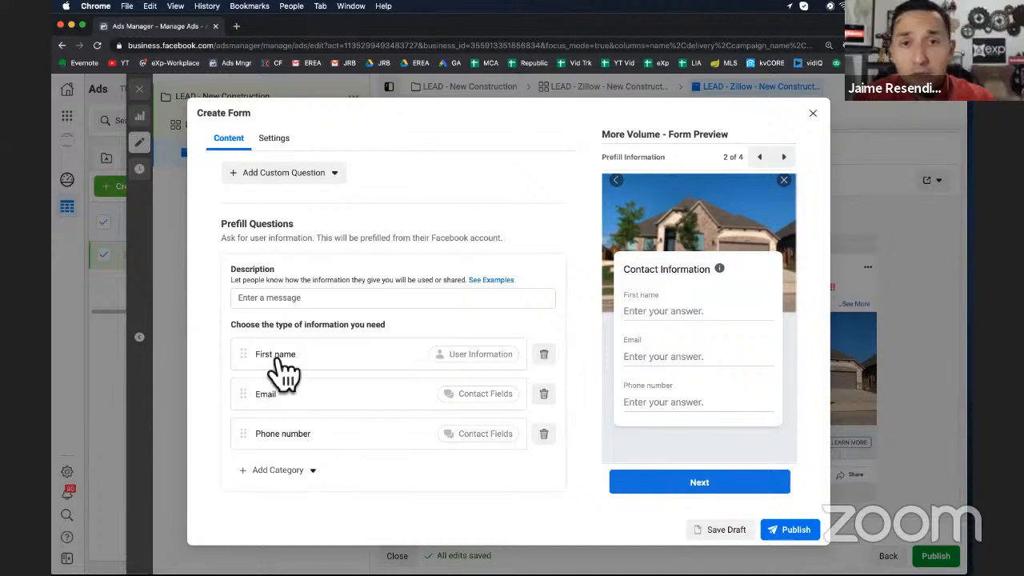
# Add a Last name prefill question, move it below First name, then delete it again
pyautogui.click(274, 472)
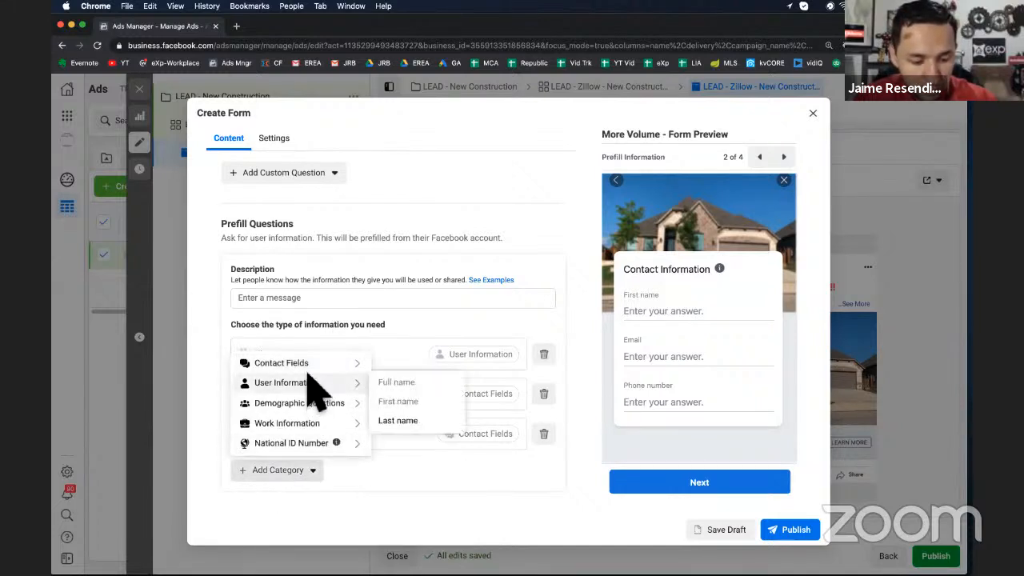
pyautogui.moveTo(314, 364)
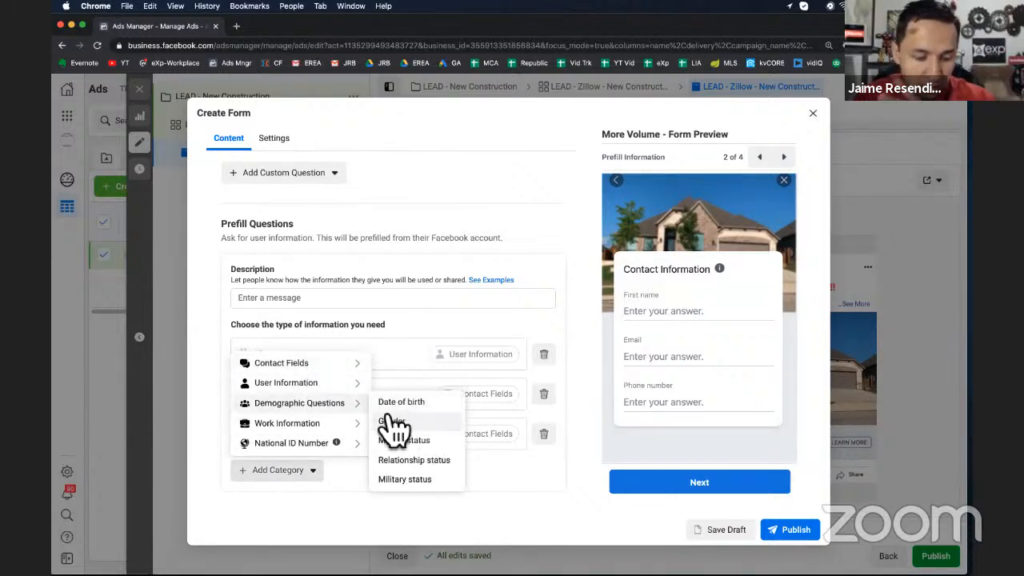
pyautogui.moveTo(356, 386)
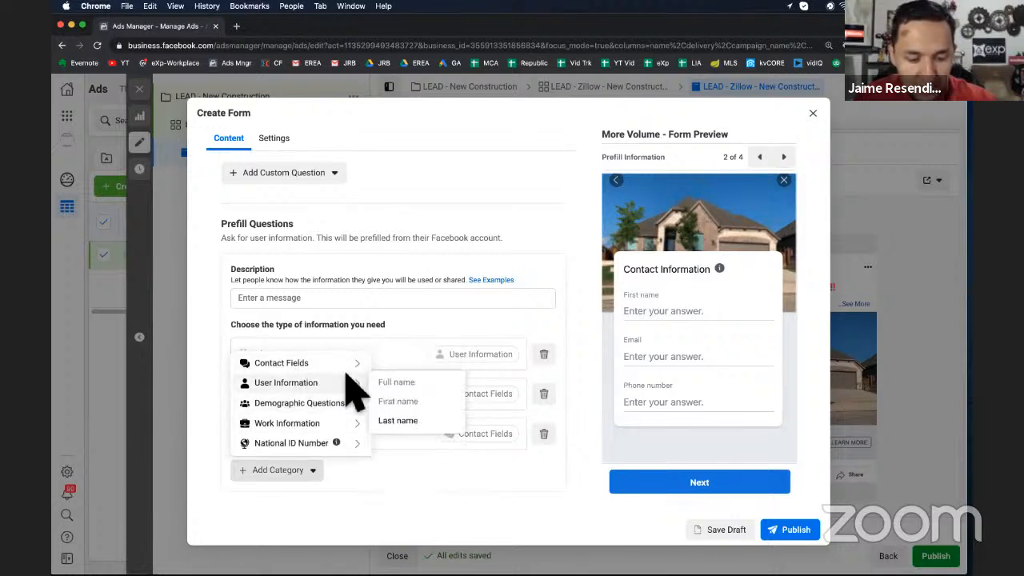
pyautogui.click(394, 422)
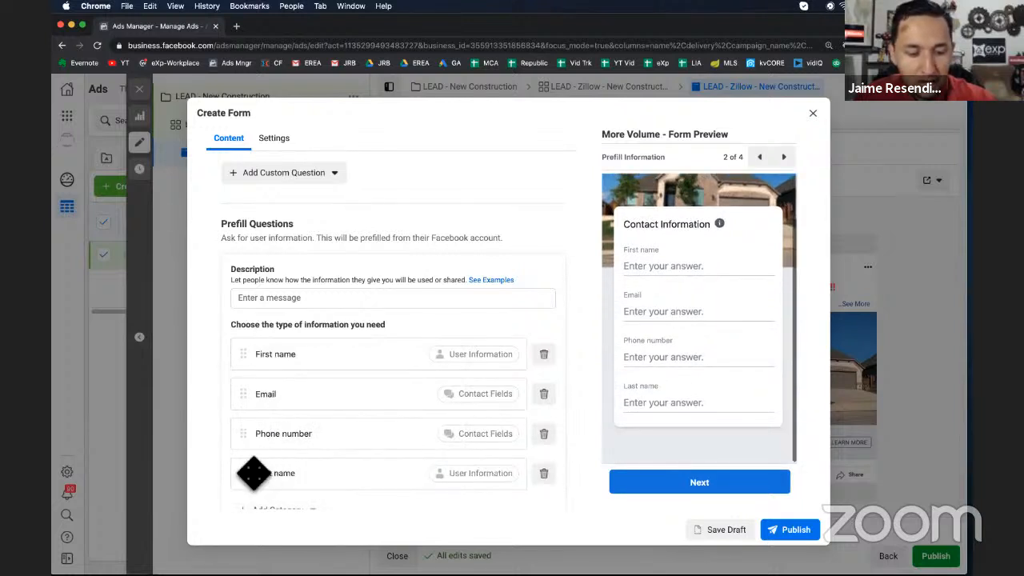
pyautogui.moveTo(243, 473); pyautogui.dragTo(242, 387)
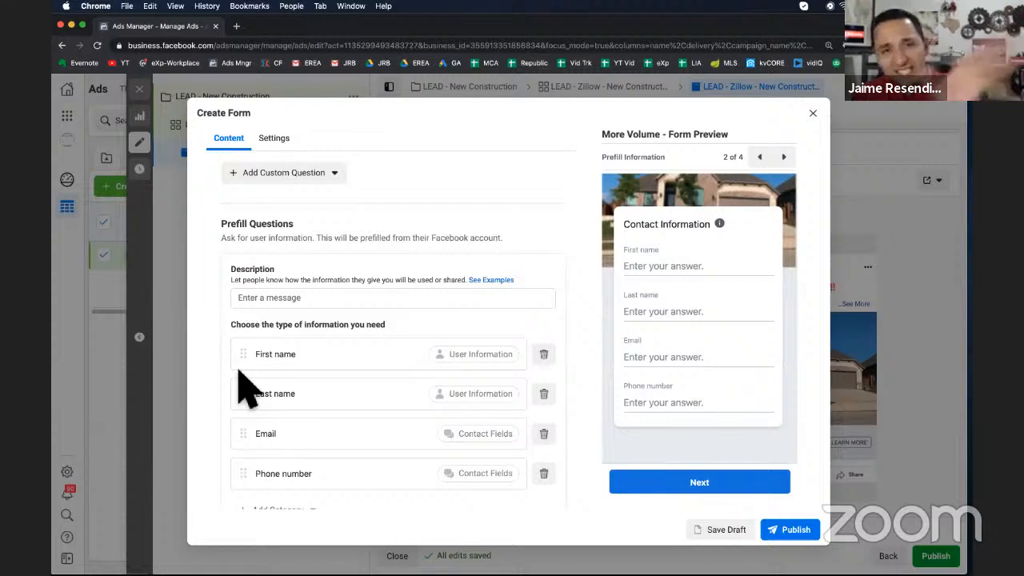
pyautogui.scroll(-1, 242, 376)
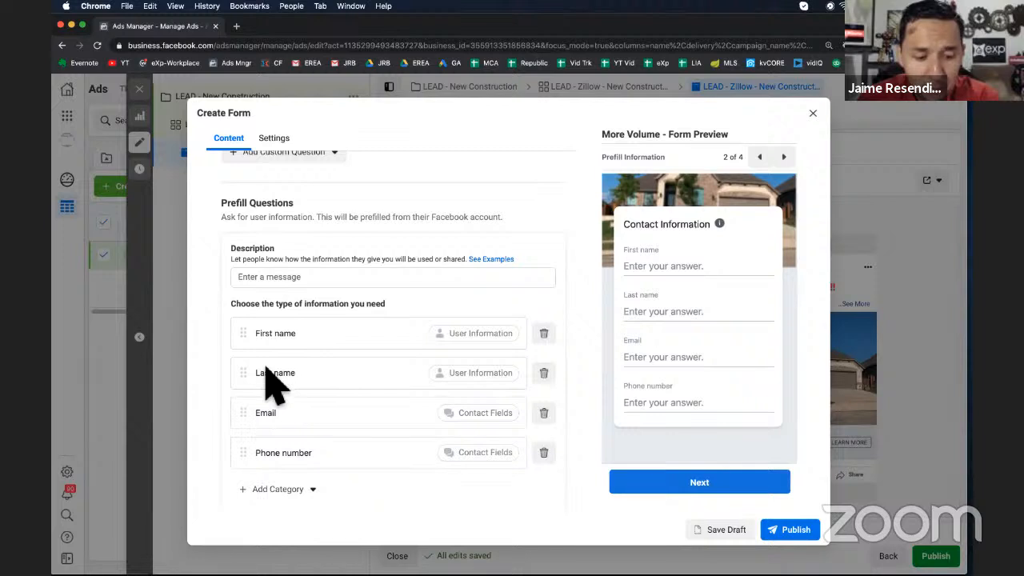
pyautogui.click(544, 374)
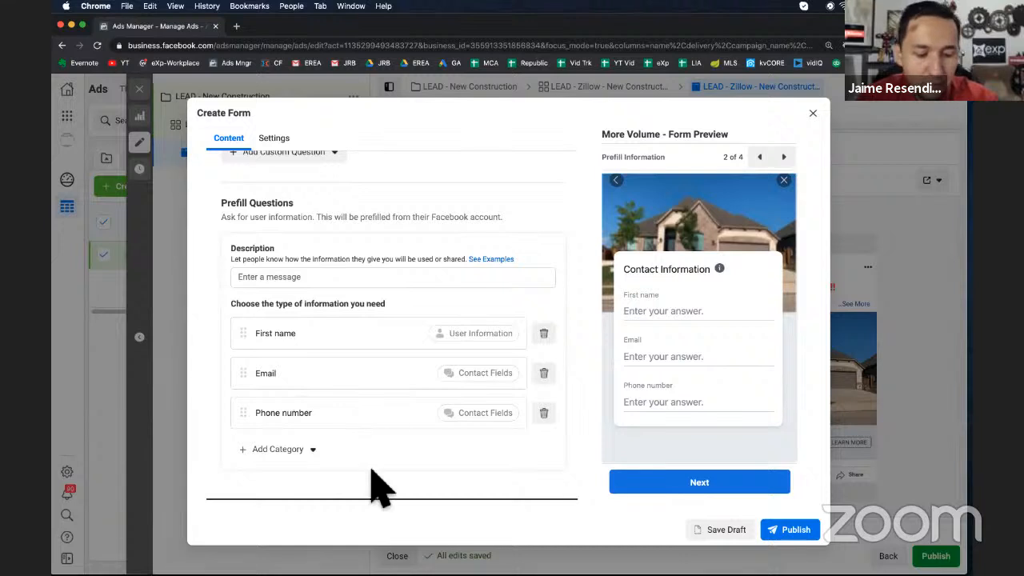
pyautogui.scroll(-2, 376, 483)
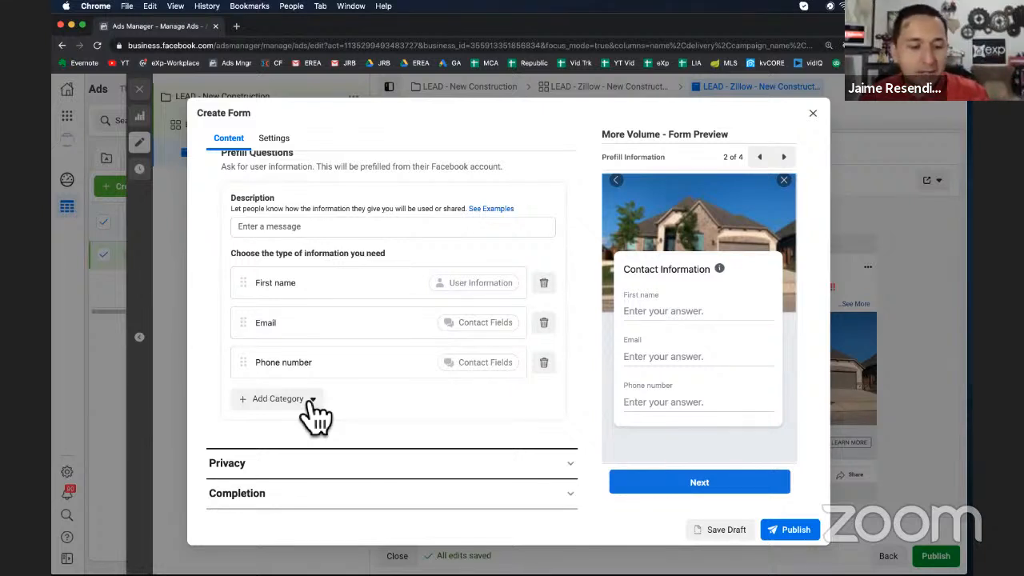
pyautogui.click(311, 402)
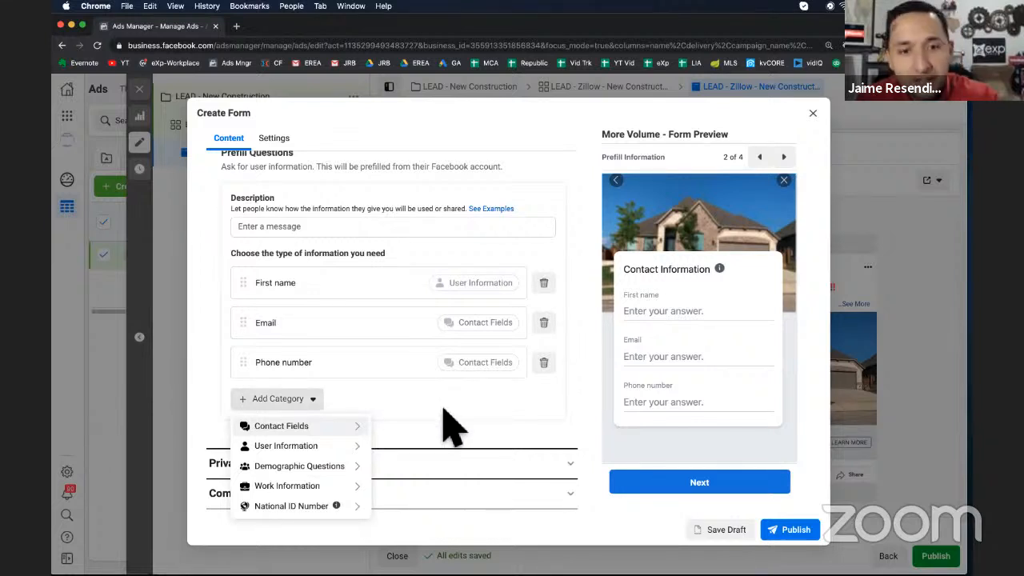
pyautogui.click(370, 399)
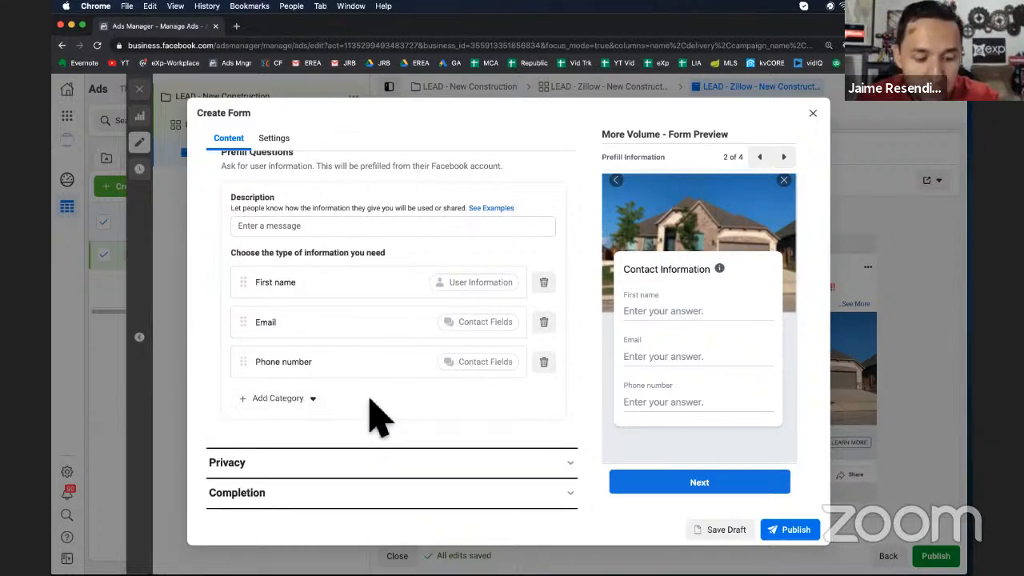
# Open the Privacy section, set the link text to Privacy Policy and paste the realtor's privacy policy URL as the link
pyautogui.click(389, 472)
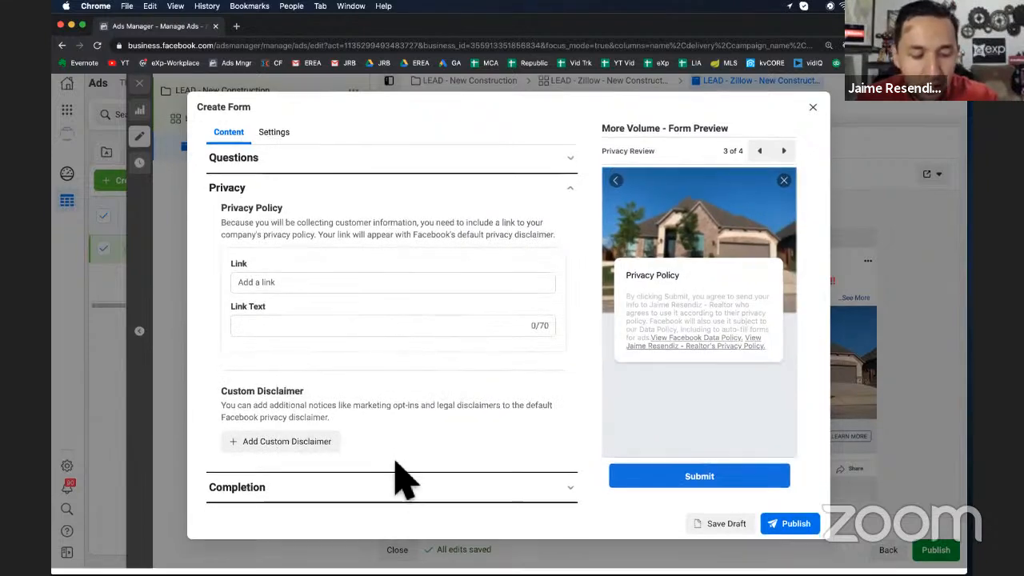
pyautogui.click(270, 334)
pyautogui.write('Privacy Policy')
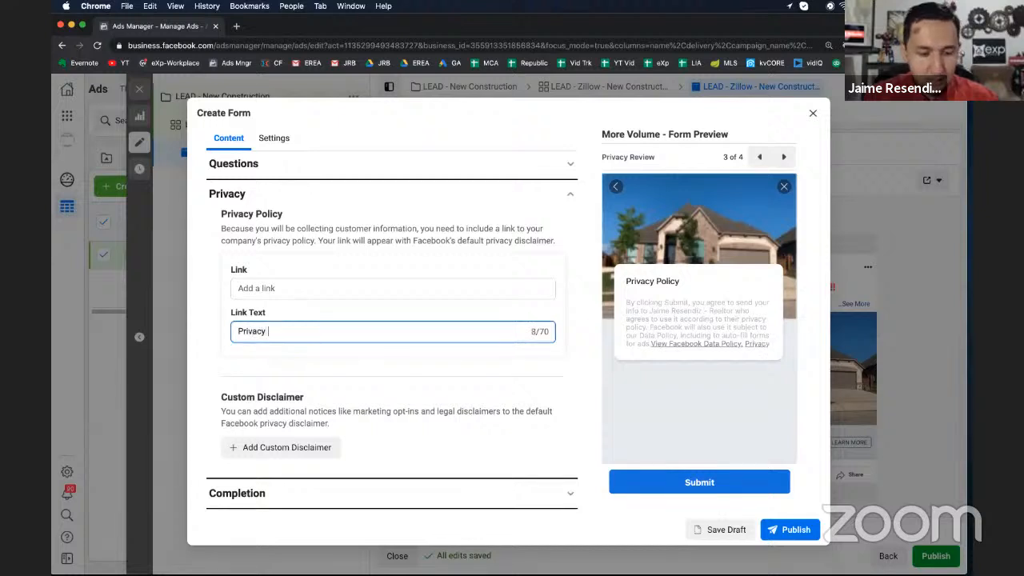
pyautogui.click(269, 288)
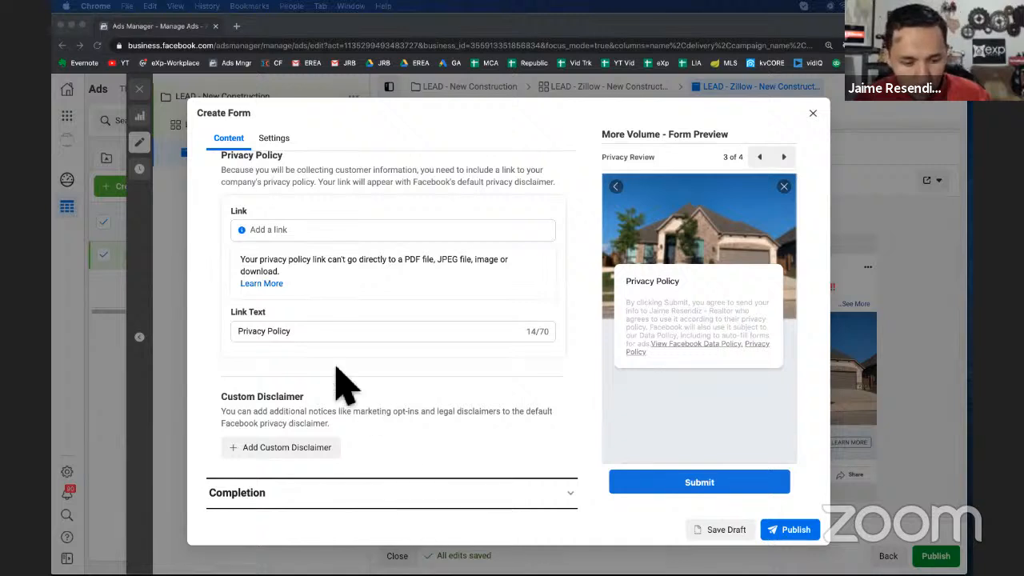
pyautogui.click(294, 339)
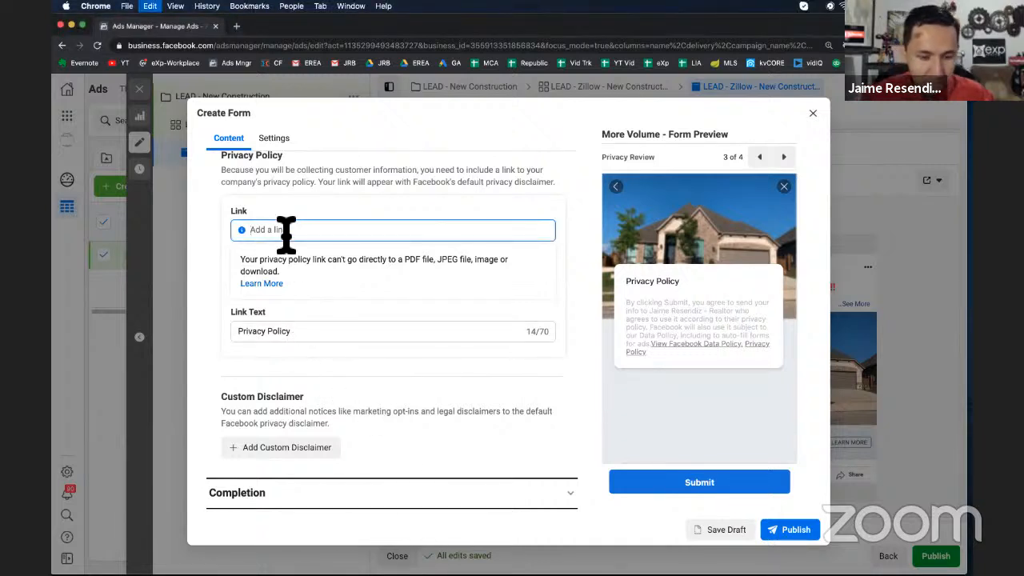
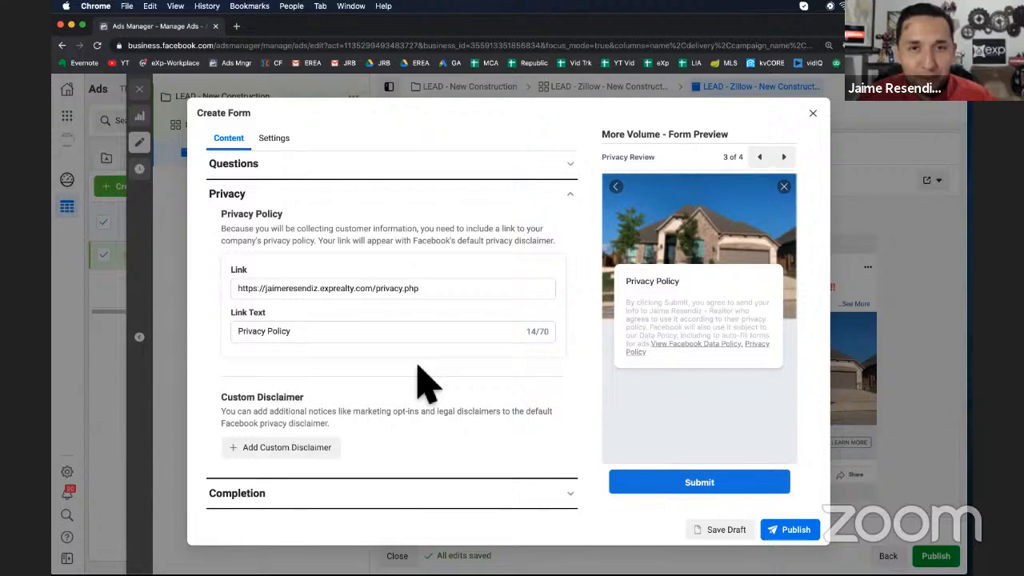
# In the Completion section, set the description to "Check Your Email." and change the call-to-action button to Call Business
pyautogui.click(347, 503)
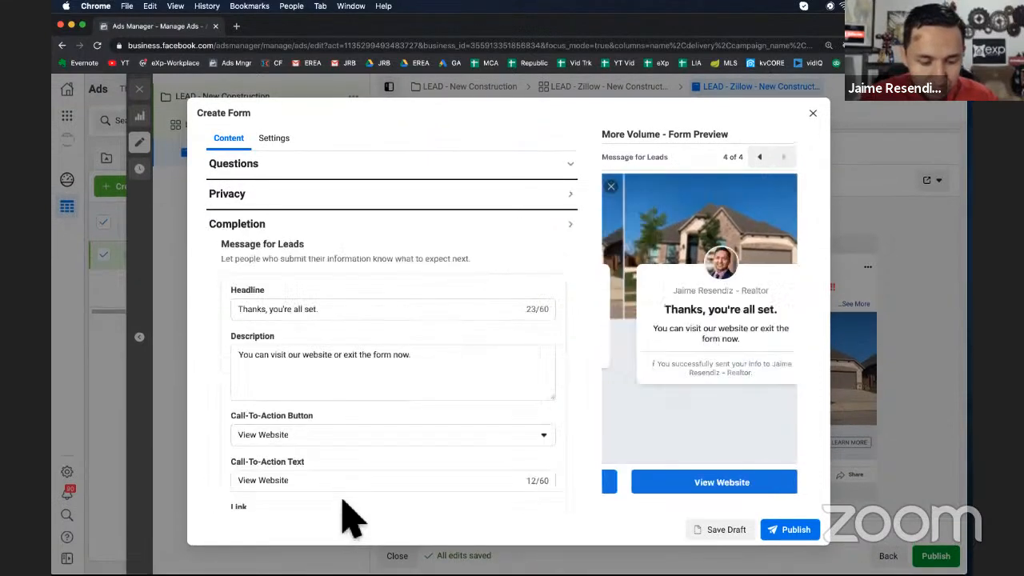
pyautogui.tripleClick(275, 356)
pyautogui.write('Check y')
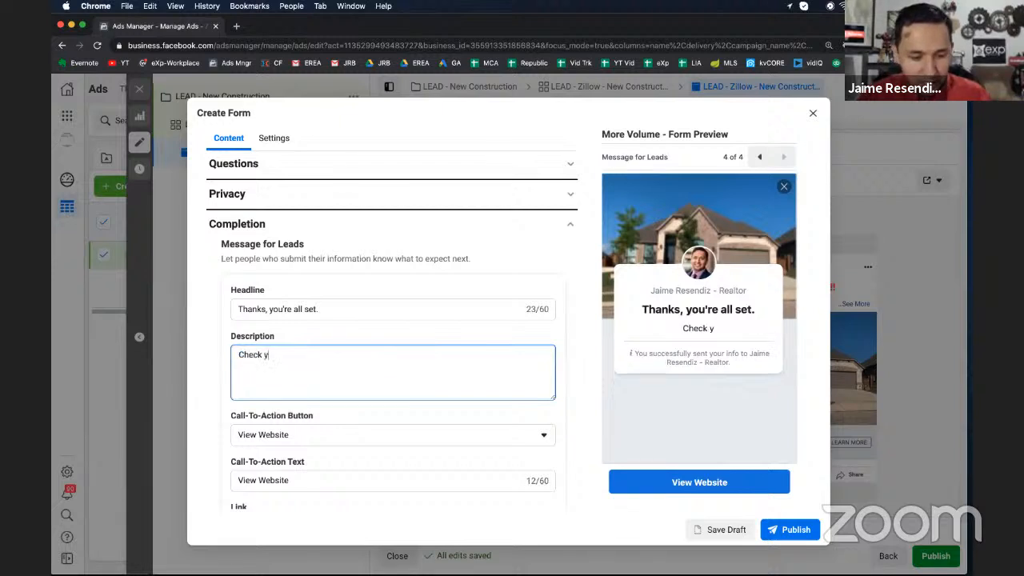
pyautogui.press('BackSpace')
pyautogui.write('Your E')
pyautogui.press('BackSpace')
pyautogui.press('BackSpace')
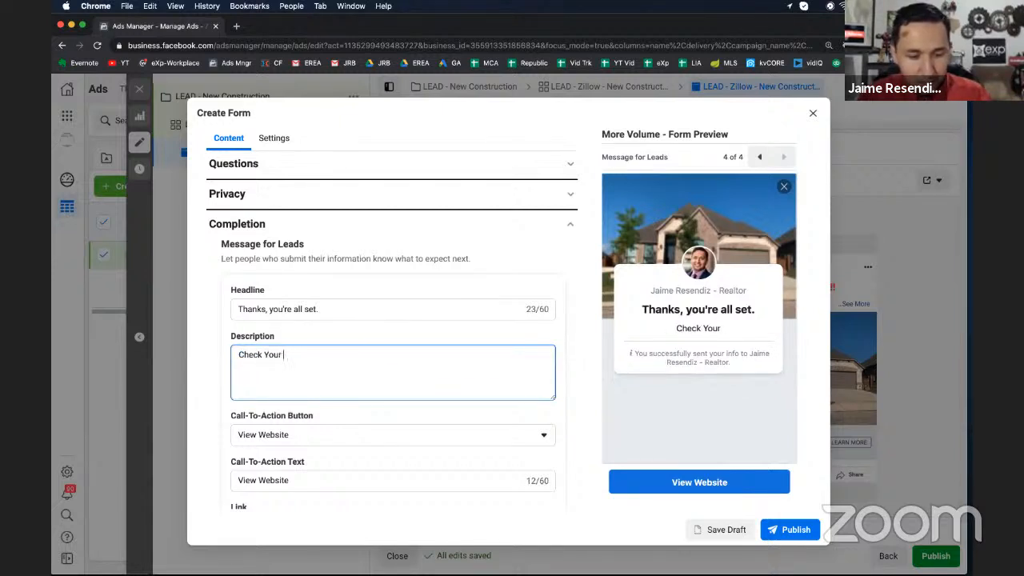
pyautogui.write('Email.')
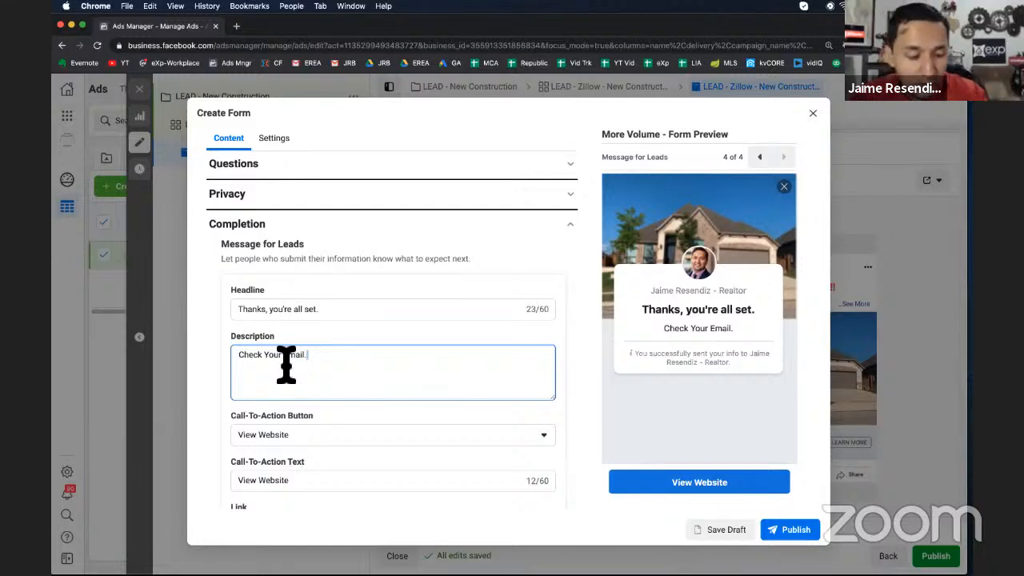
pyautogui.click(336, 450)
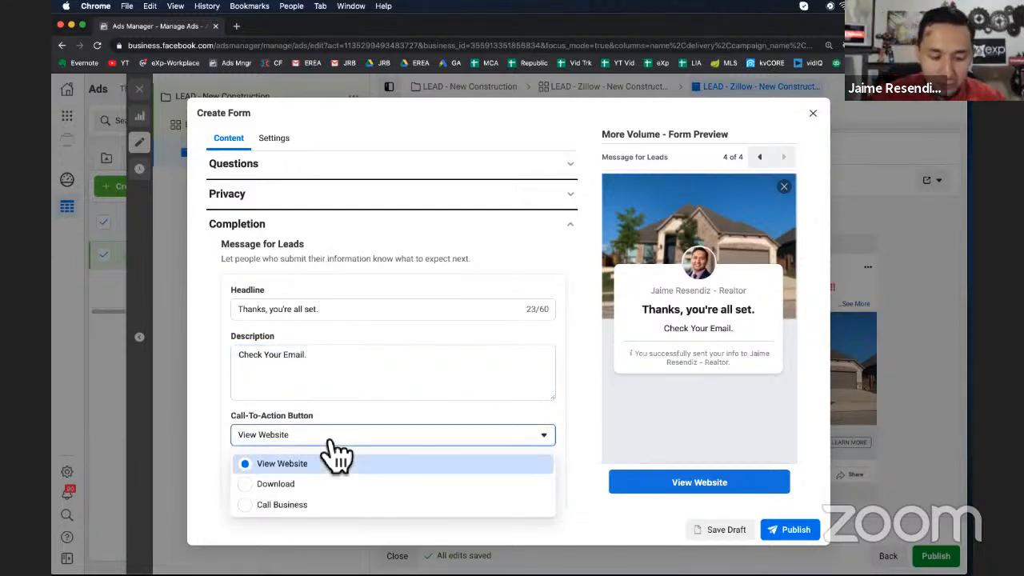
pyautogui.click(312, 512)
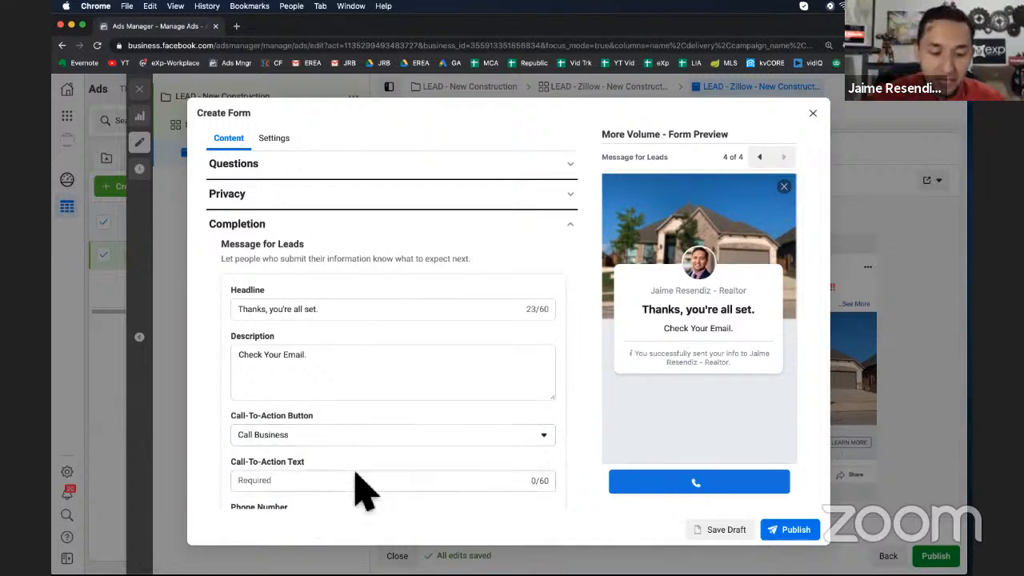
# Set the completion call-to-action text to "Call NOW!"
pyautogui.scroll(-2, 364, 484)
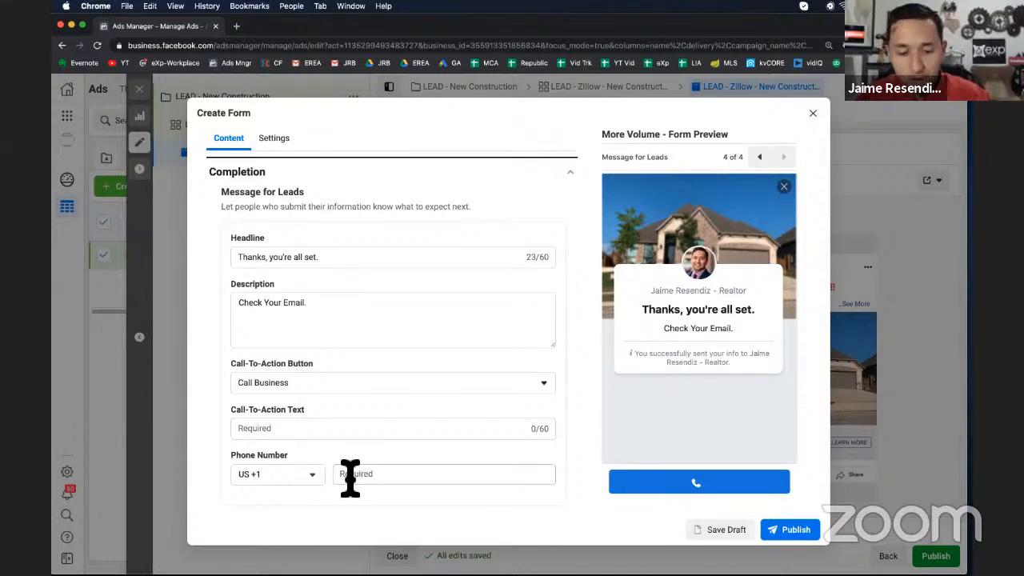
pyautogui.click(282, 430)
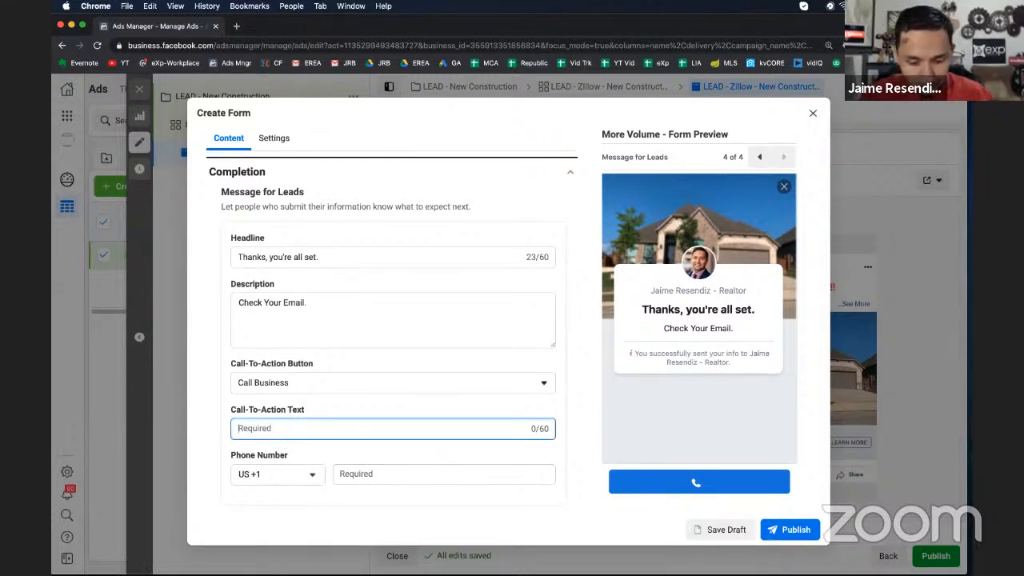
pyautogui.write("Let's Tal")
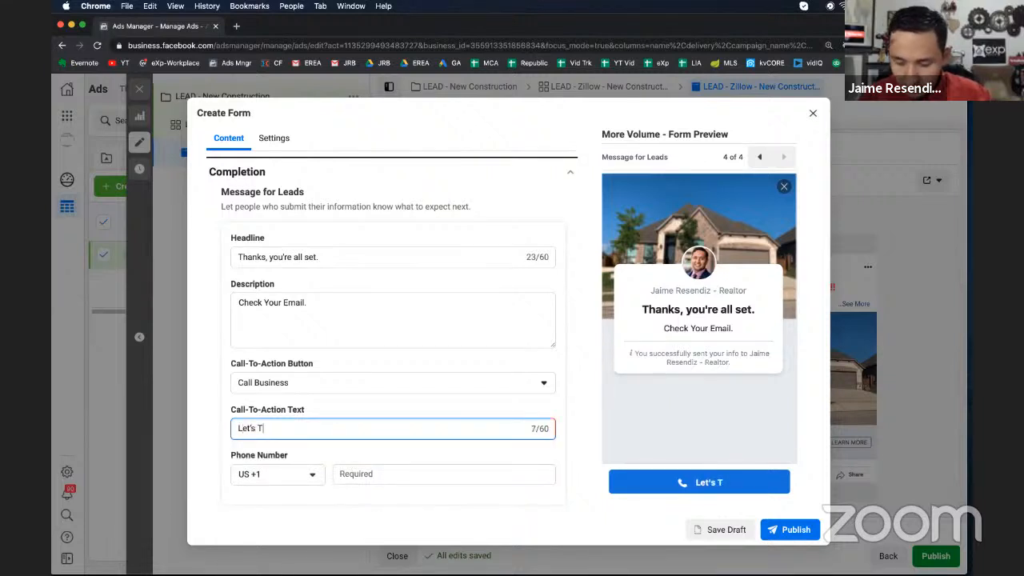
pyautogui.press('BackSpace')
pyautogui.press('BackSpace')
pyautogui.press('BackSpace')
pyautogui.press('BackSpace')
pyautogui.press('BackSpace')
pyautogui.press('BackSpace')
pyautogui.write('LetL')
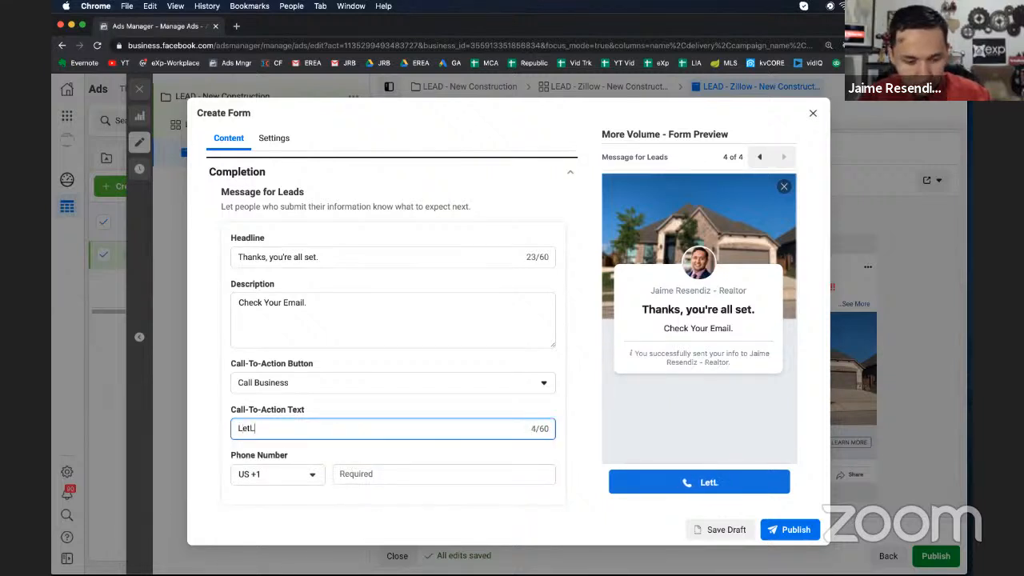
pyautogui.press('BackSpace')
pyautogui.write("'s Talk no")
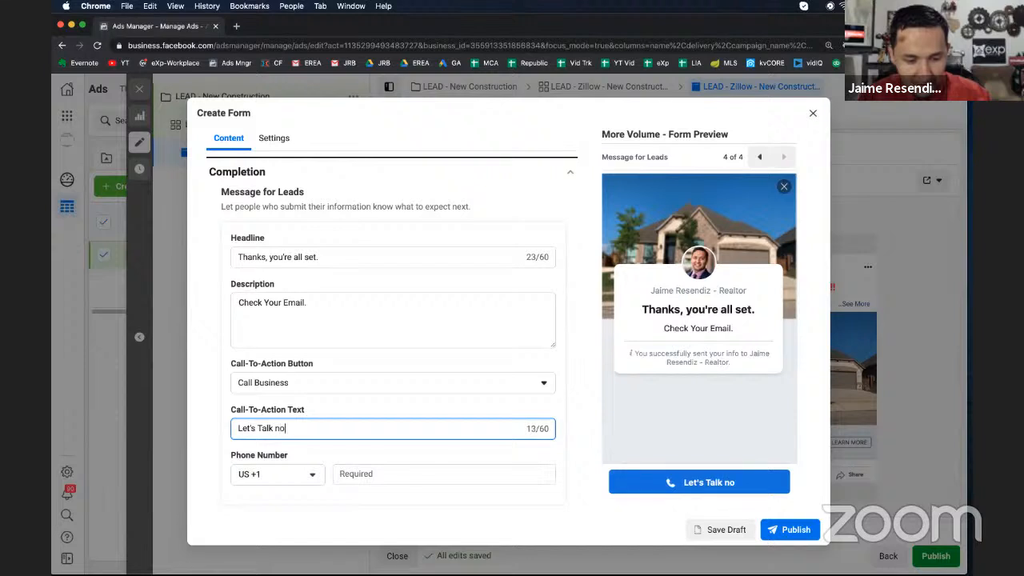
pyautogui.press('BackSpace')
pyautogui.press('BackSpace')
pyautogui.write('NO')
pyautogui.press('BackSpace')
pyautogui.press('BackSpace')
pyautogui.press('BackSpace')
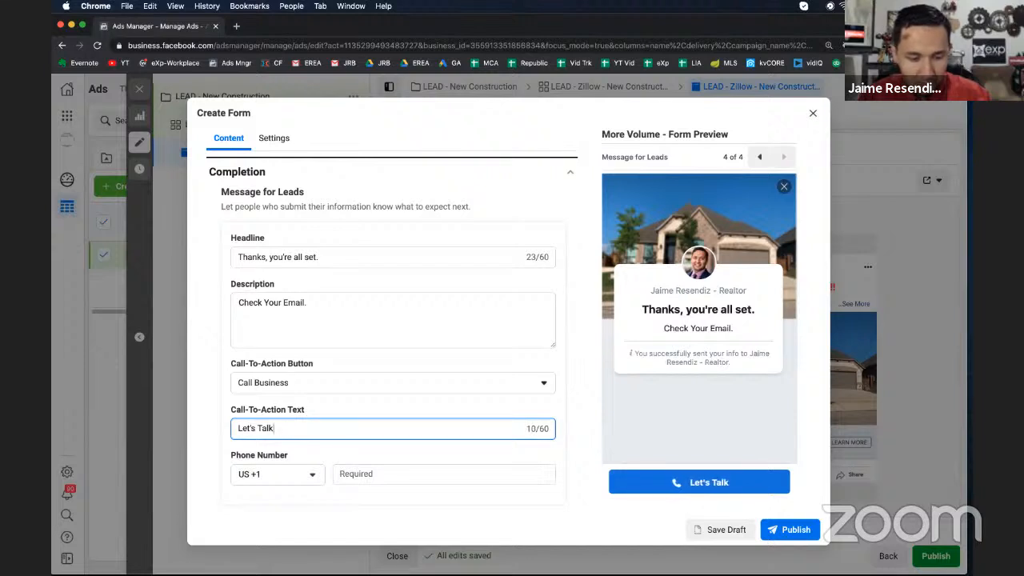
pyautogui.press('BackSpace')
pyautogui.press('BackSpace')
pyautogui.press('BackSpace')
pyautogui.press('BackSpace')
pyautogui.press('BackSpace')
pyautogui.press('BackSpace')
pyautogui.press('BackSpace')
pyautogui.press('BackSpace')
pyautogui.press('BackSpace')
pyautogui.press('BackSpace')
pyautogui.write('Call NOW')
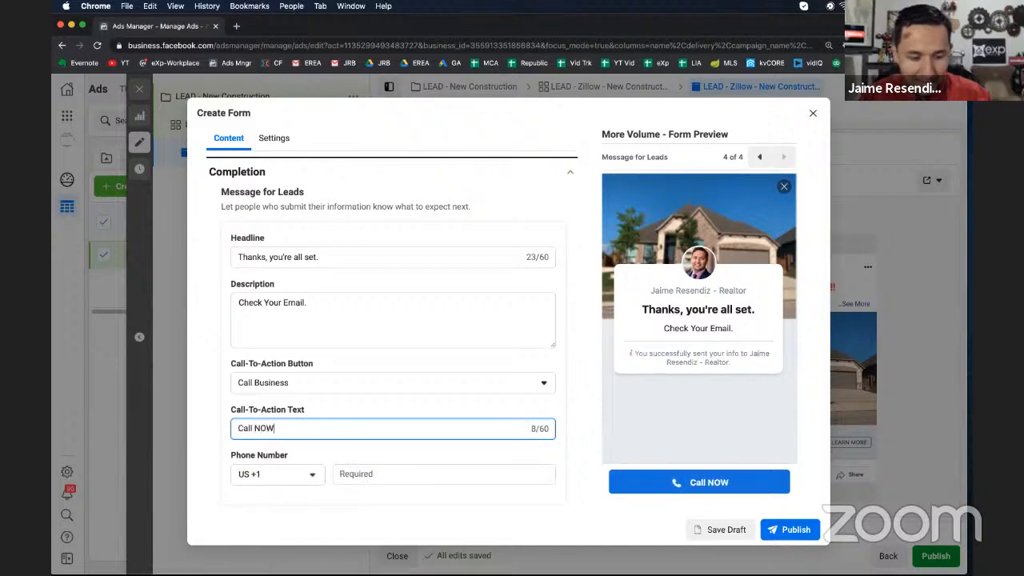
pyautogui.write('!')
# Enter the business phone number for the call button and save the form as a draft
pyautogui.click(382, 473)
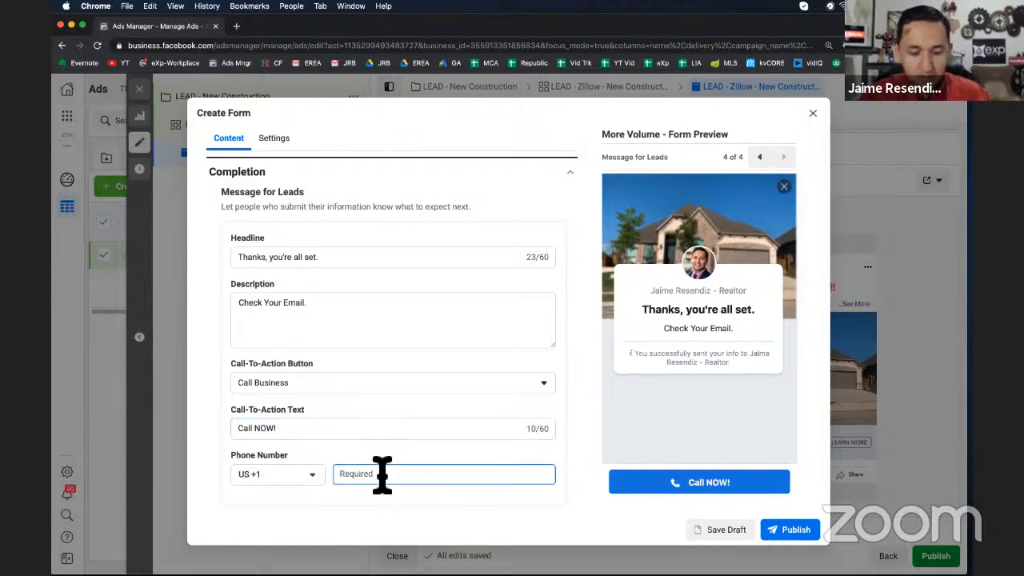
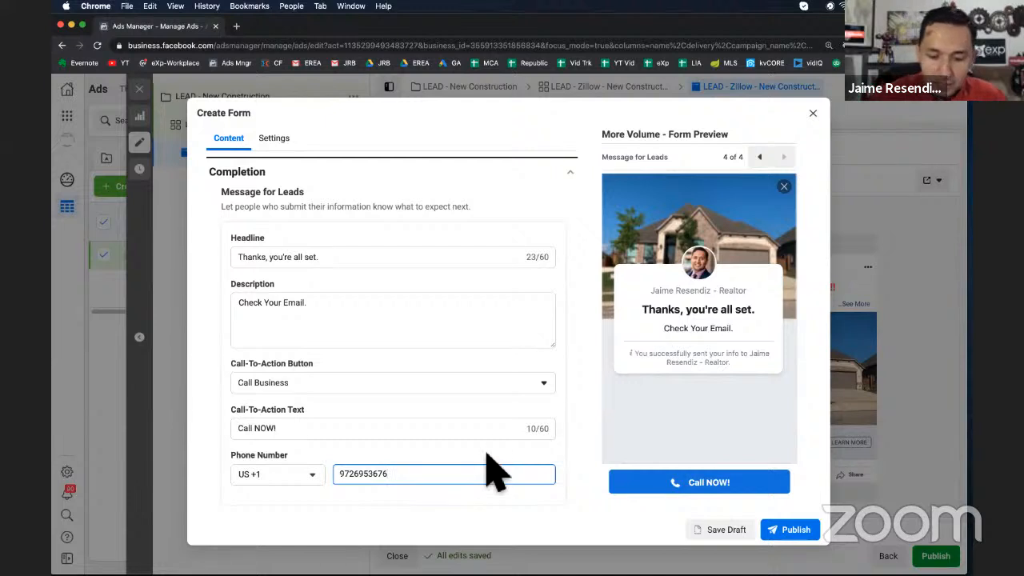
pyautogui.click(626, 454)
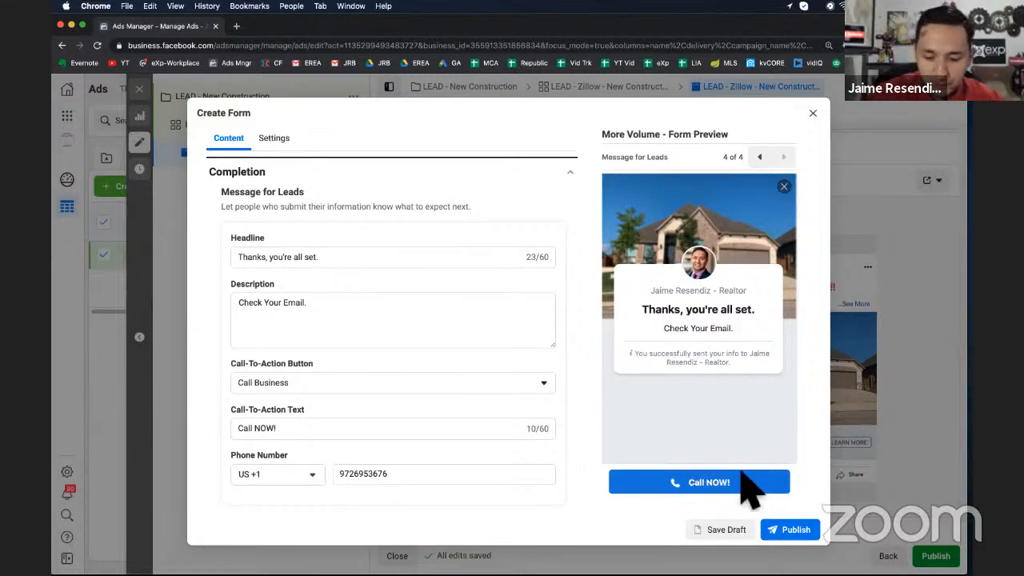
pyautogui.click(723, 530)
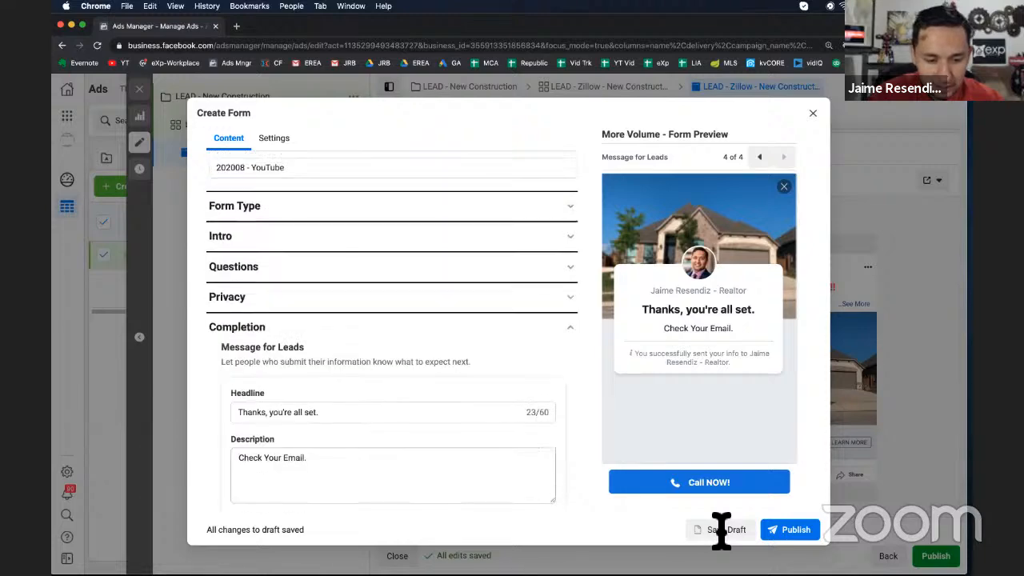
# In the Questions section, set the prefill description to "Where May I Send You Additional Info" and save the form
pyautogui.click(304, 292)
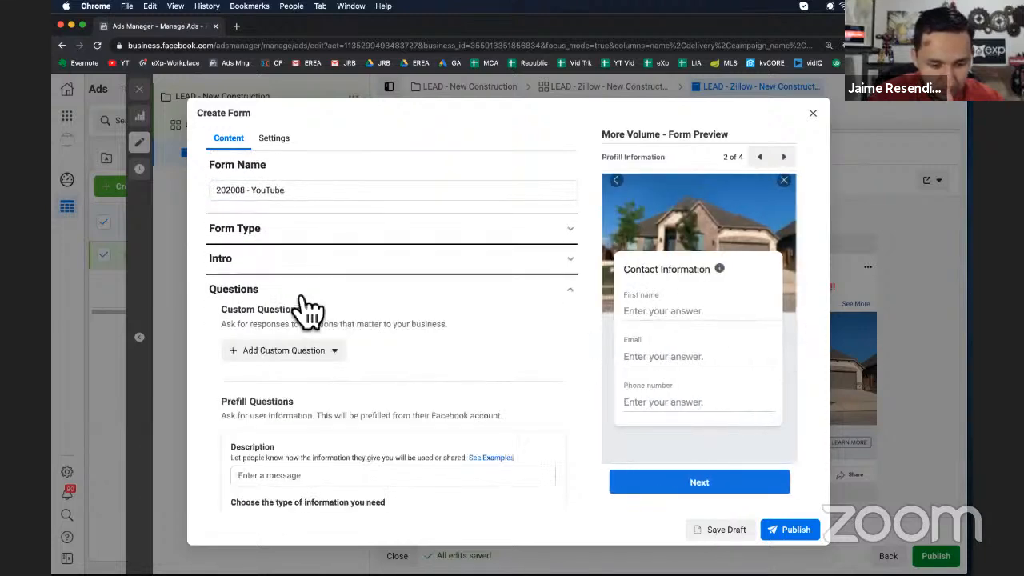
pyautogui.scroll(-2, 308, 308)
pyautogui.click(280, 379)
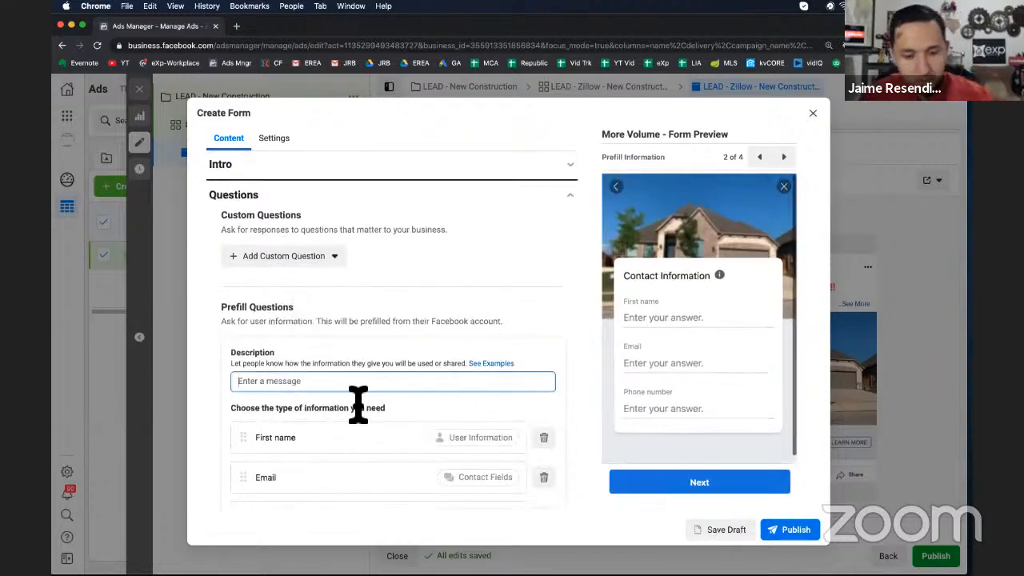
pyautogui.scroll(-3, 357, 404)
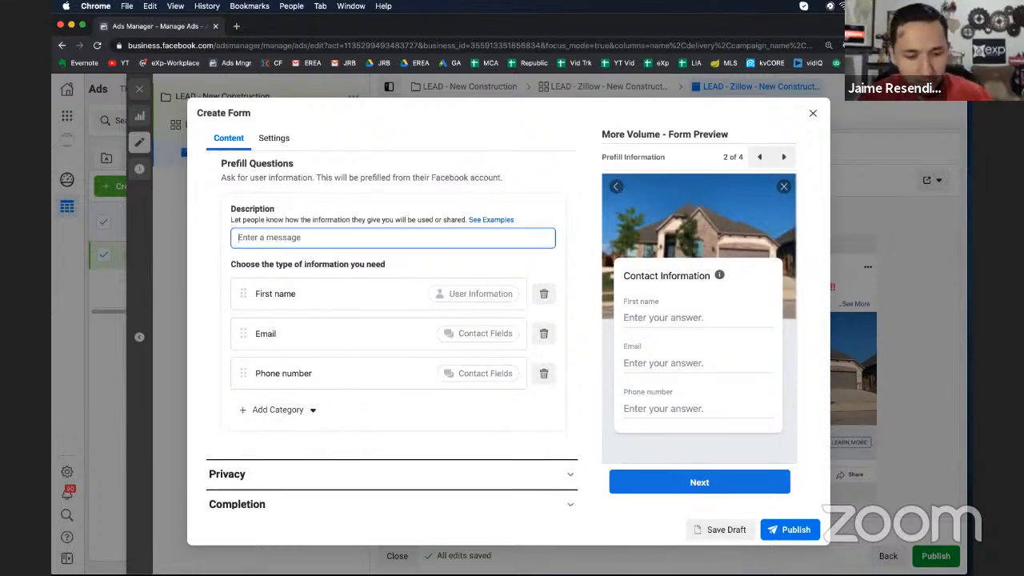
pyautogui.write('Where Ca')
pyautogui.press('BackSpace')
pyautogui.press('BackSpace')
pyautogui.write('M')
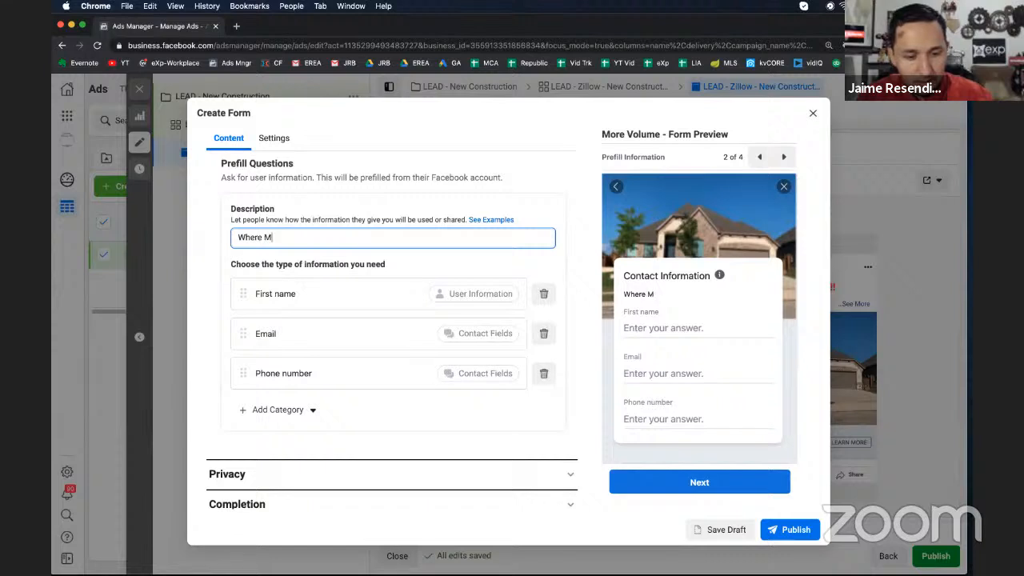
pyautogui.write('ay I Send Yo')
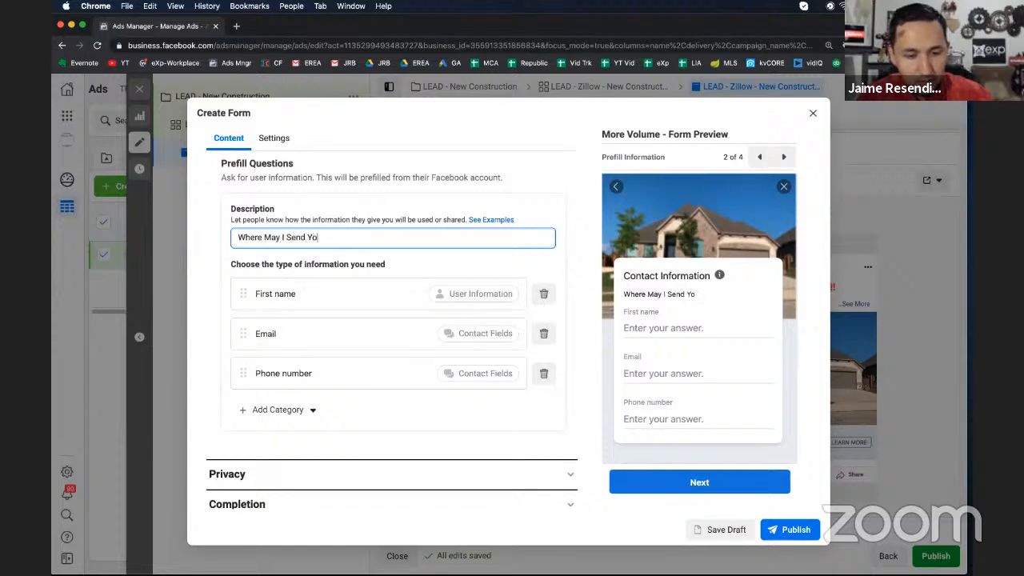
pyautogui.write('u Additional Information')
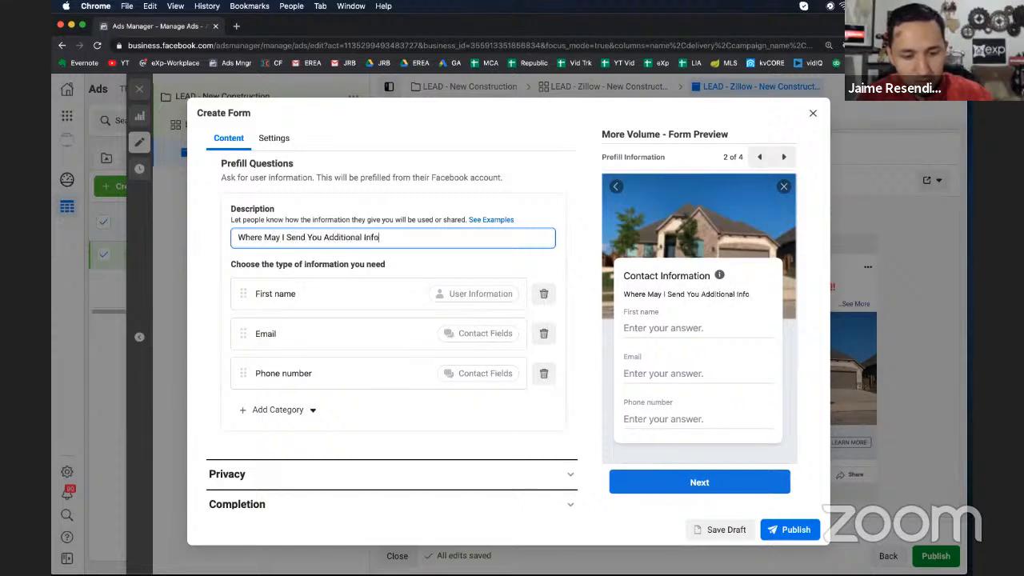
pyautogui.click(721, 529)
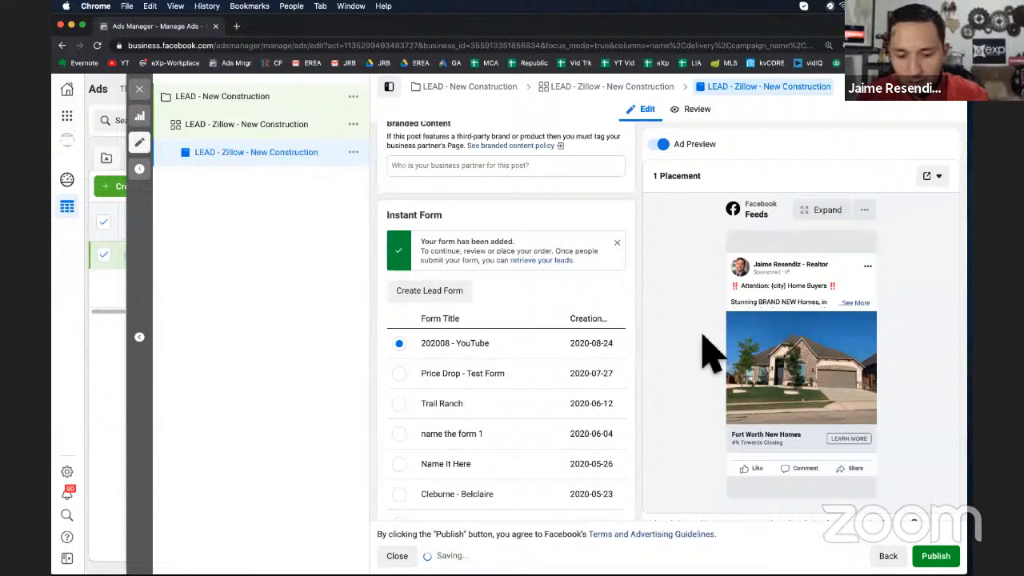
# Select the 202008 - YouTube instant form for the ad
pyautogui.click(487, 345)
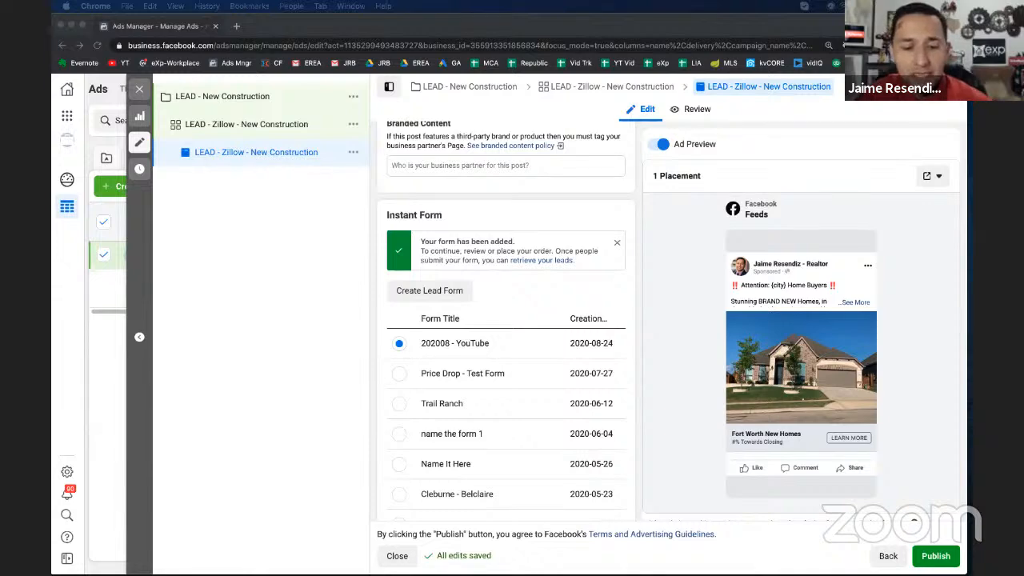
pyautogui.scroll(10, 498, 364)
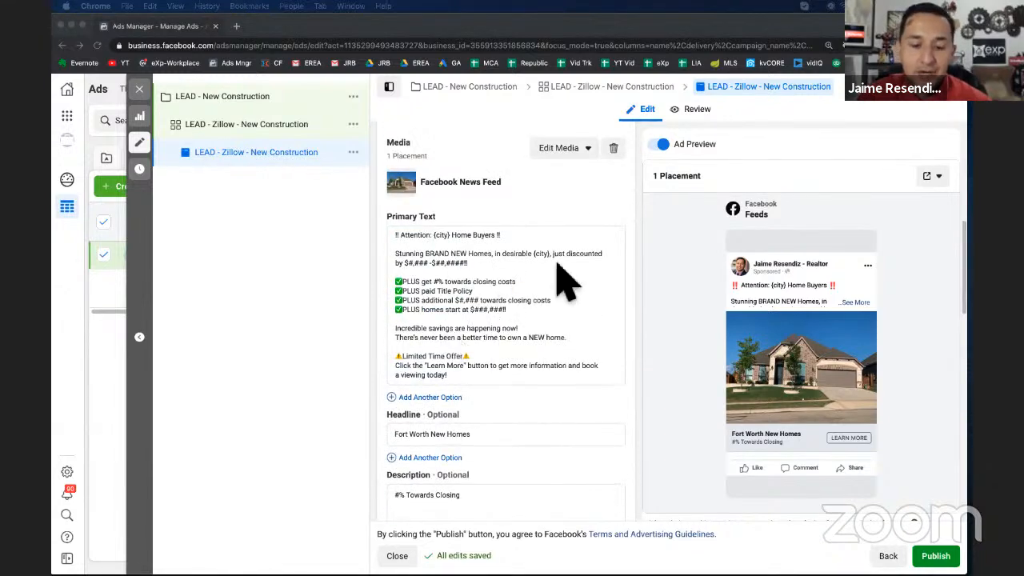
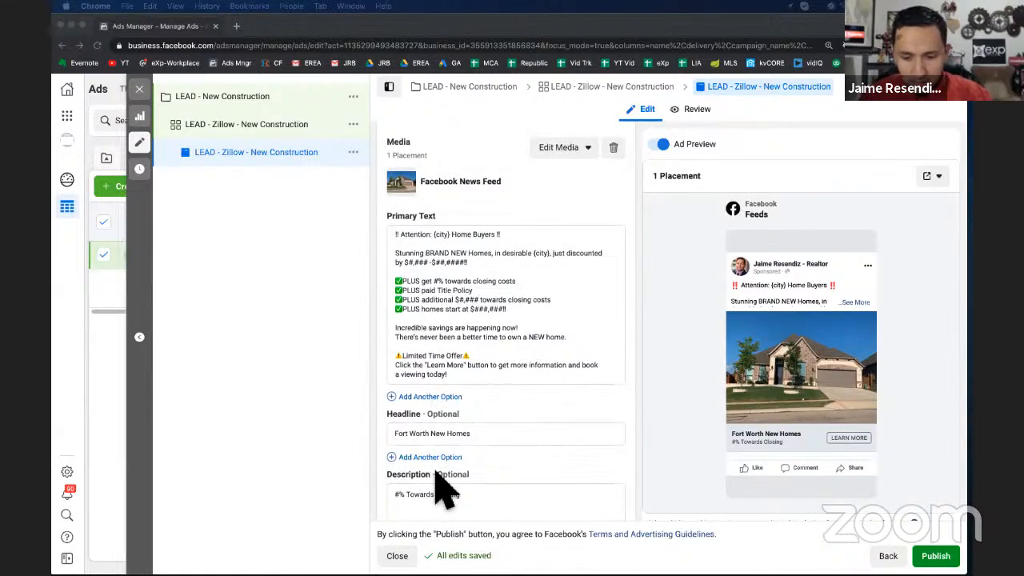
# Close the ad editor and return to the ads list
pyautogui.scroll(-6, 436, 478)
pyautogui.scroll(-8, 436, 477)
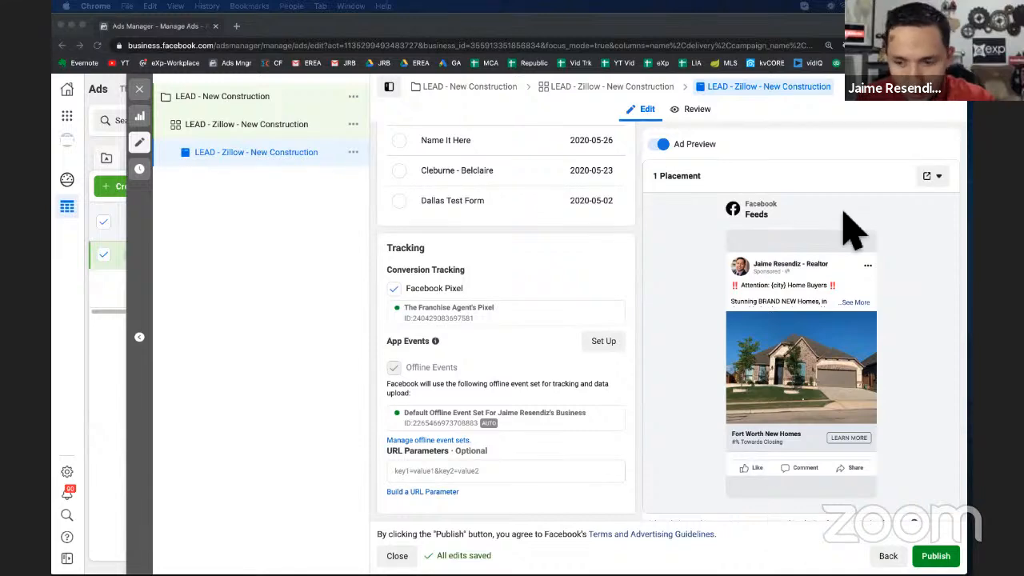
pyautogui.click(149, 100)
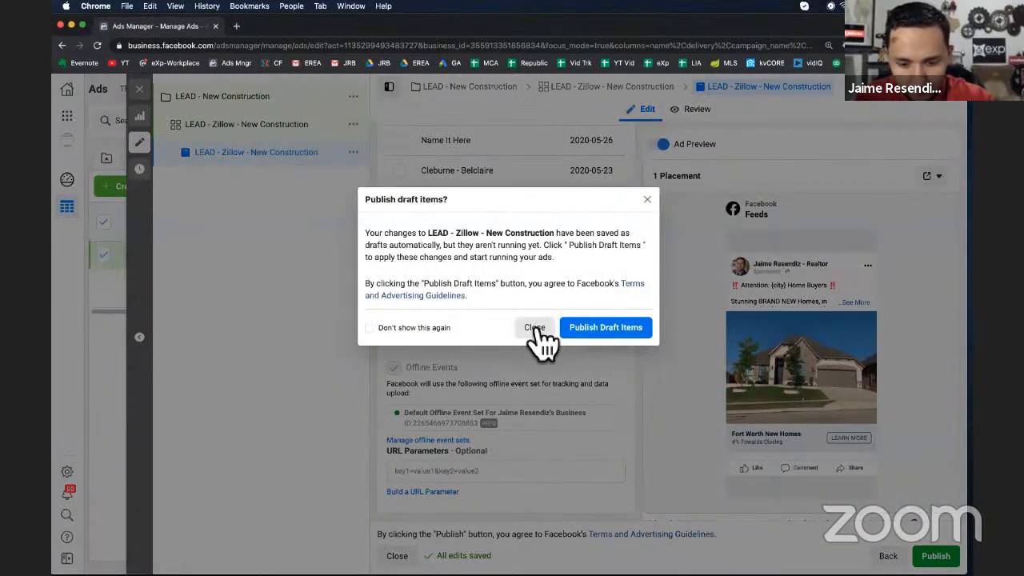
pyautogui.click(533, 326)
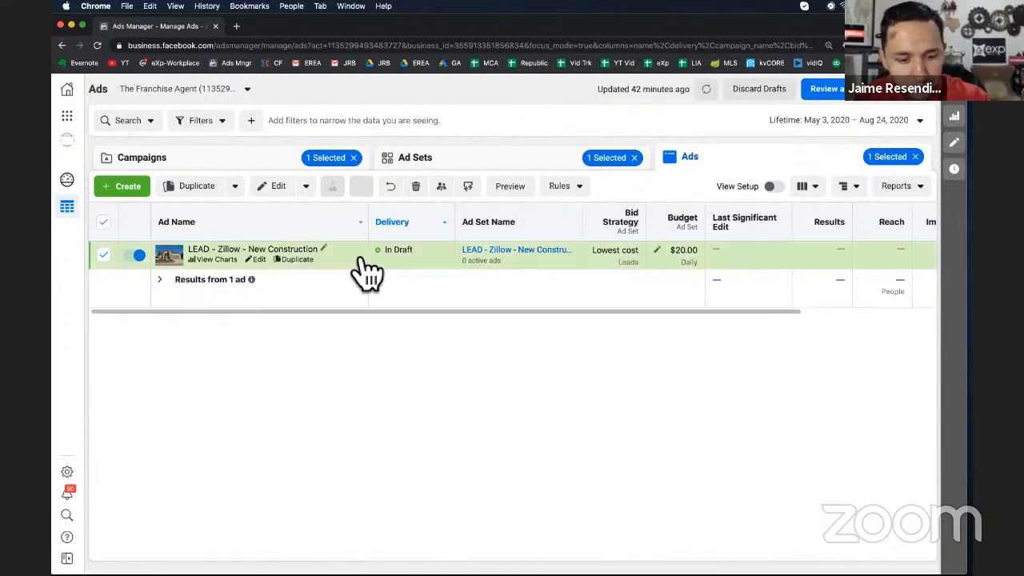
pyautogui.click(416, 163)
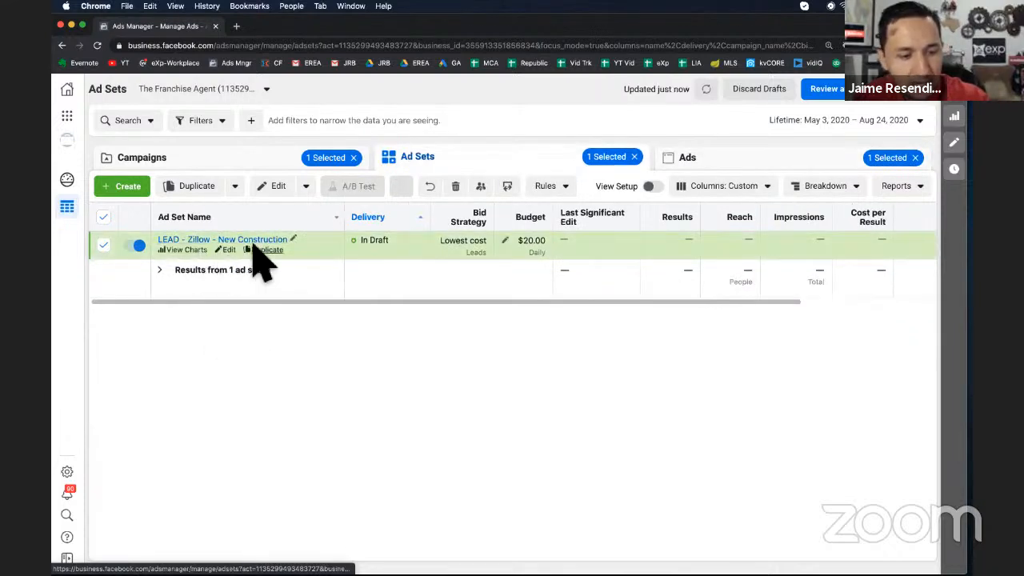
pyautogui.click(240, 163)
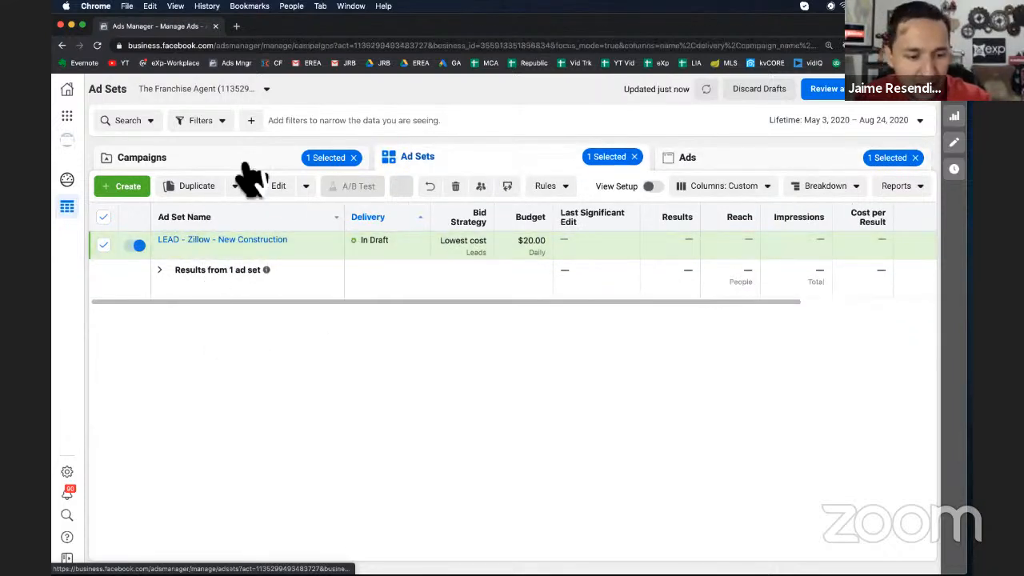
pyautogui.click(103, 217)
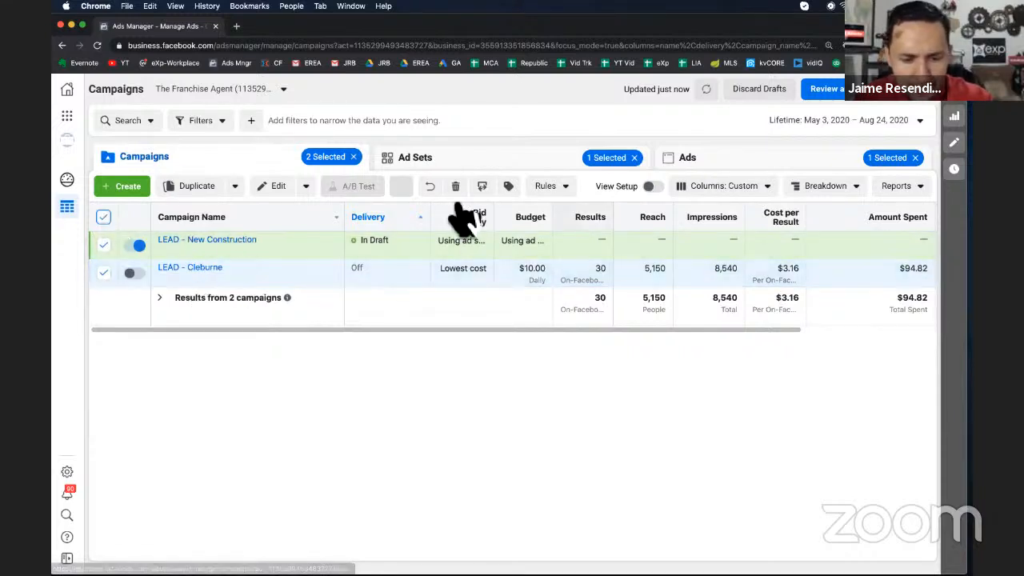
pyautogui.click(472, 170)
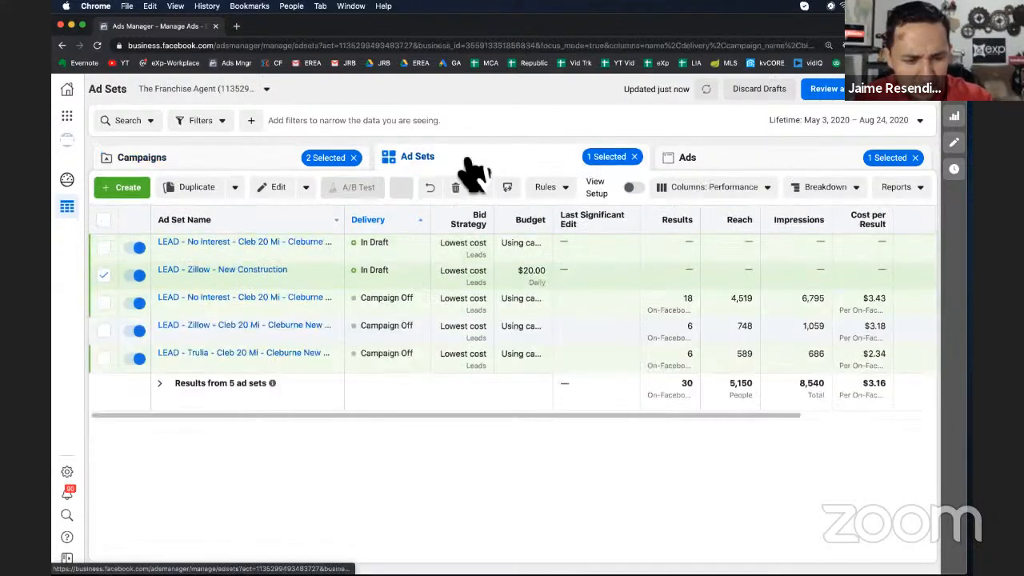
pyautogui.click(104, 275)
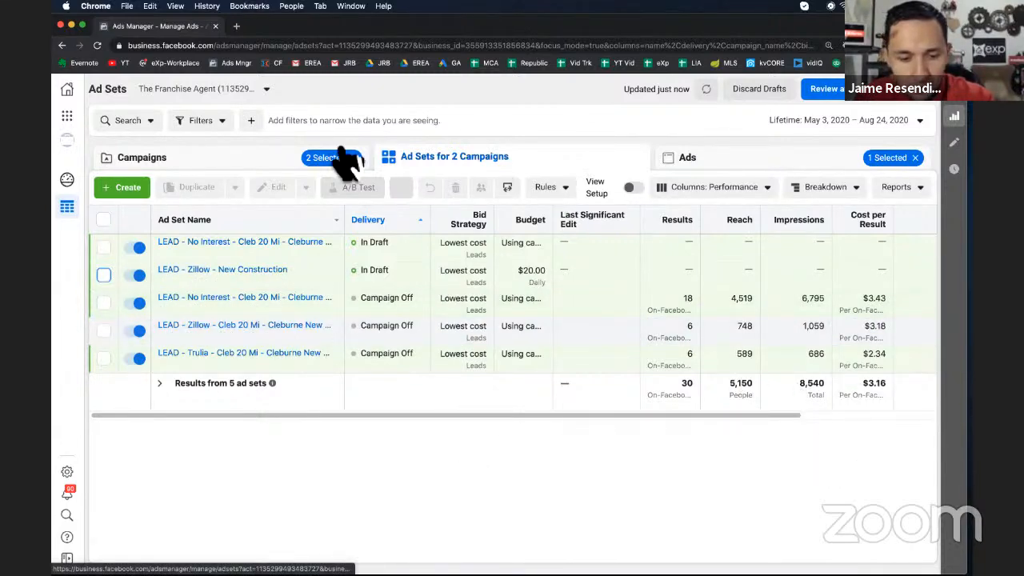
pyautogui.click(245, 163)
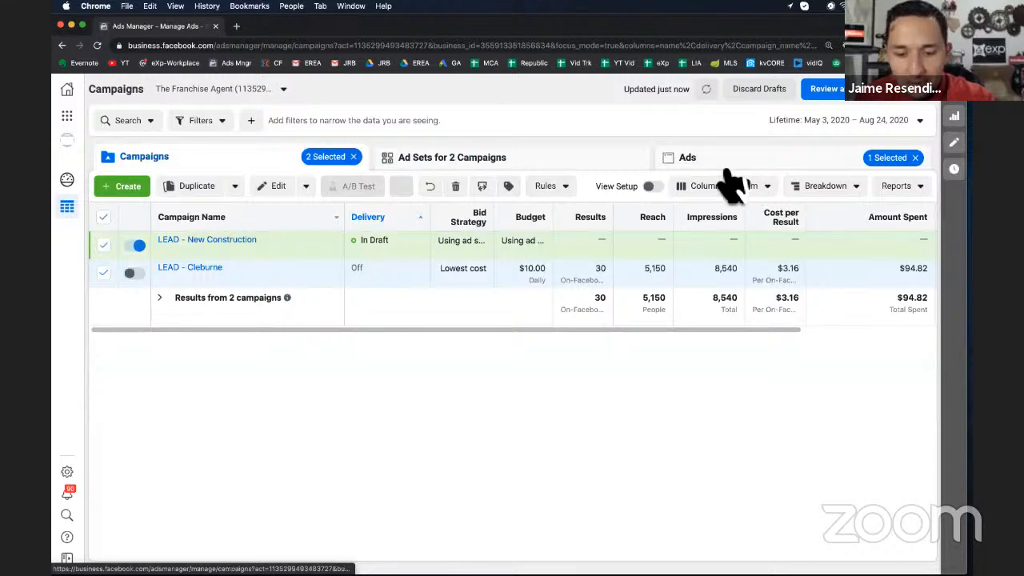
pyautogui.click(731, 170)
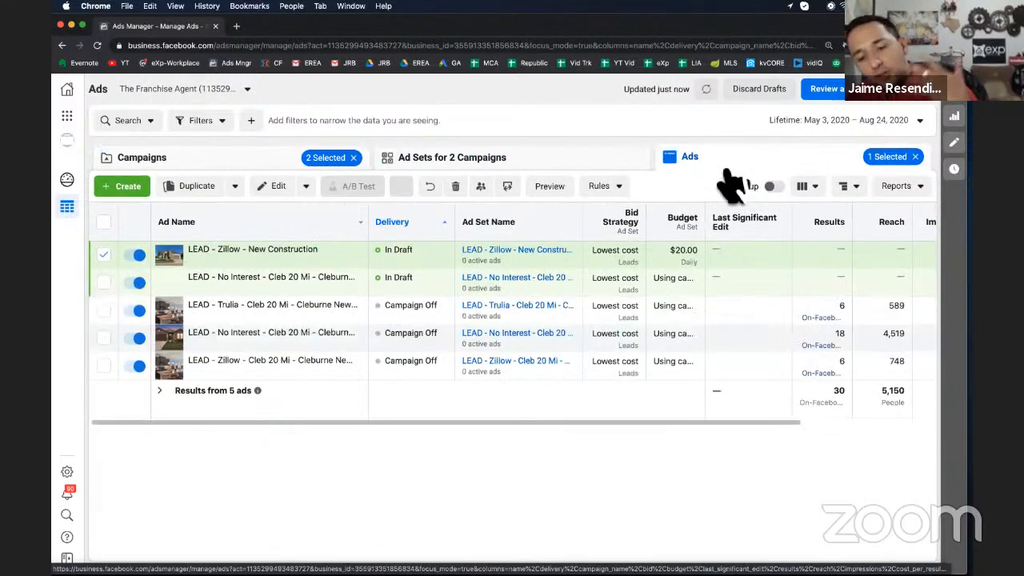
pyautogui.click(414, 160)
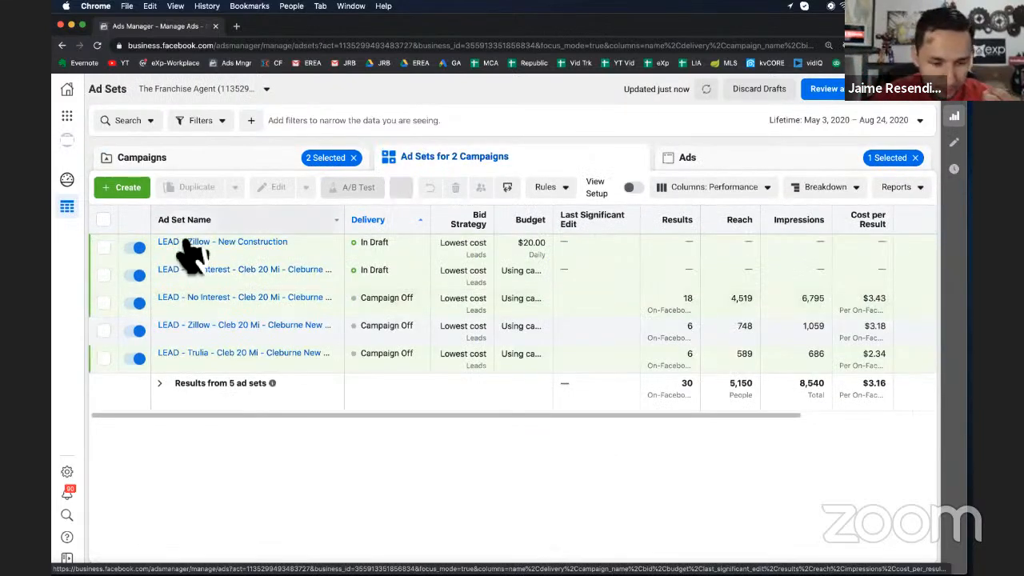
pyautogui.click(276, 170)
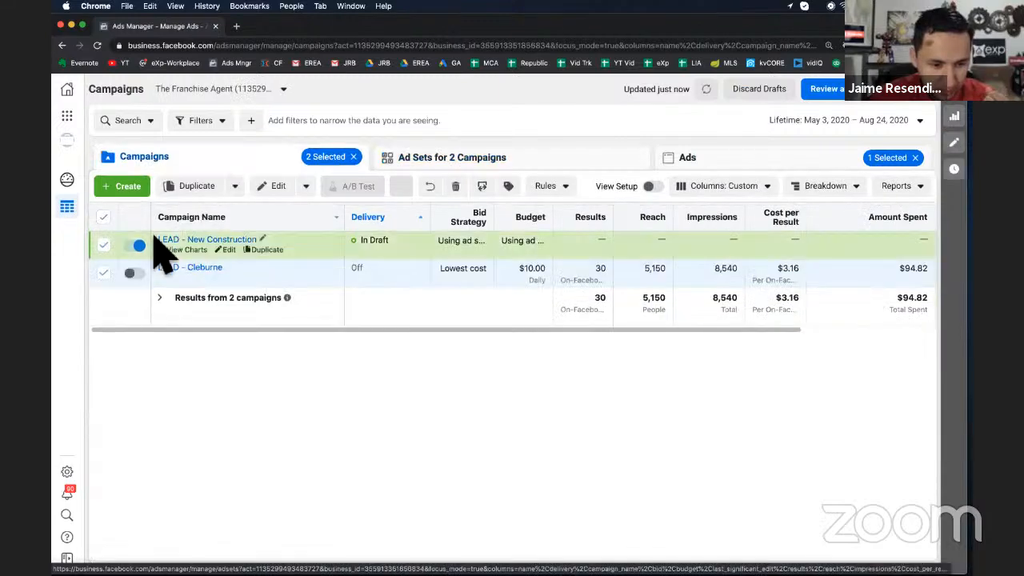
pyautogui.click(104, 272)
pyautogui.click(232, 240)
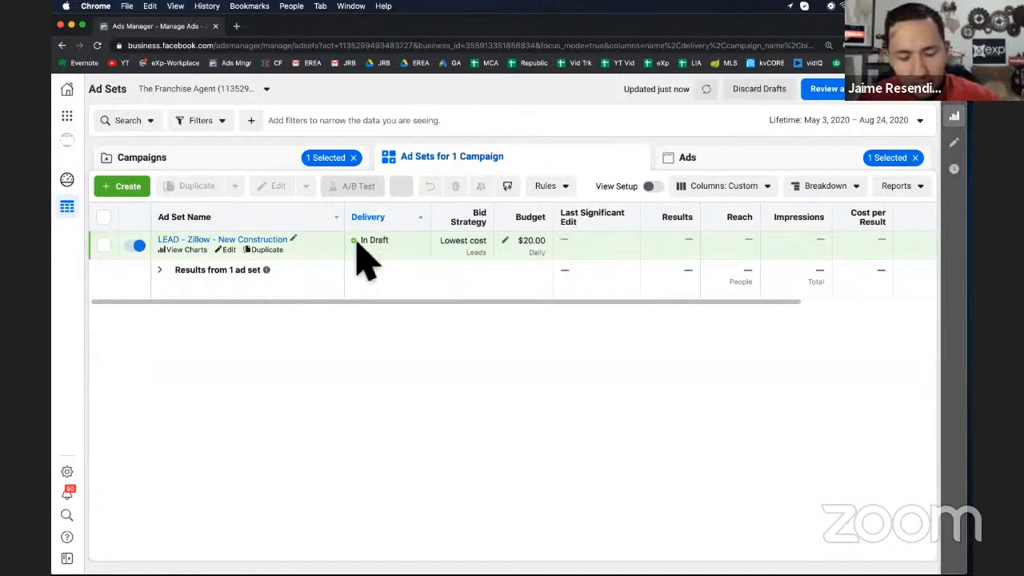
# Duplicate the Zillow ad set into the original campaign and rename the copy LEAD - Trulia - New Construction
pyautogui.click(267, 250)
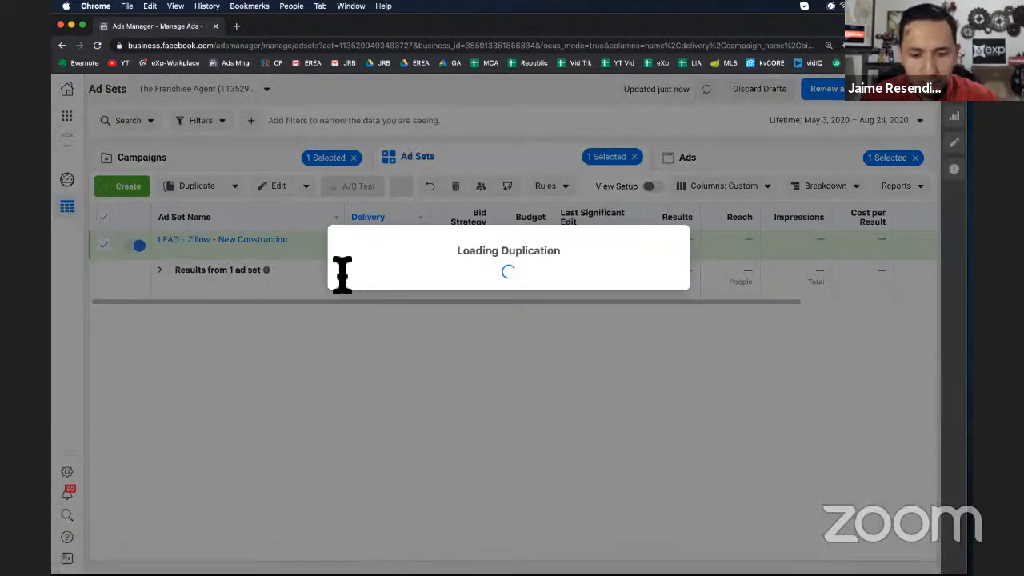
pyautogui.click(654, 397)
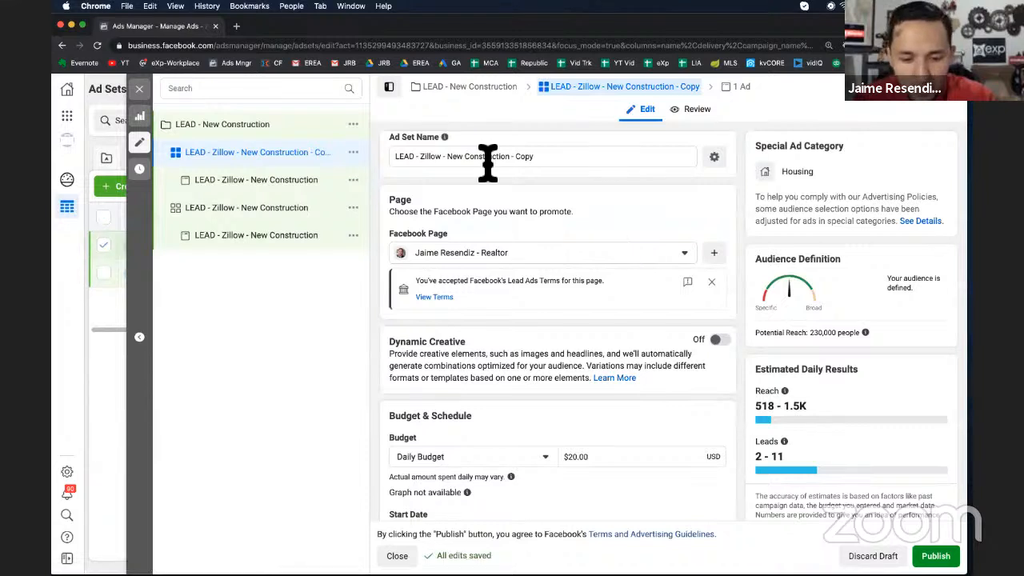
pyautogui.doubleClick(432, 157)
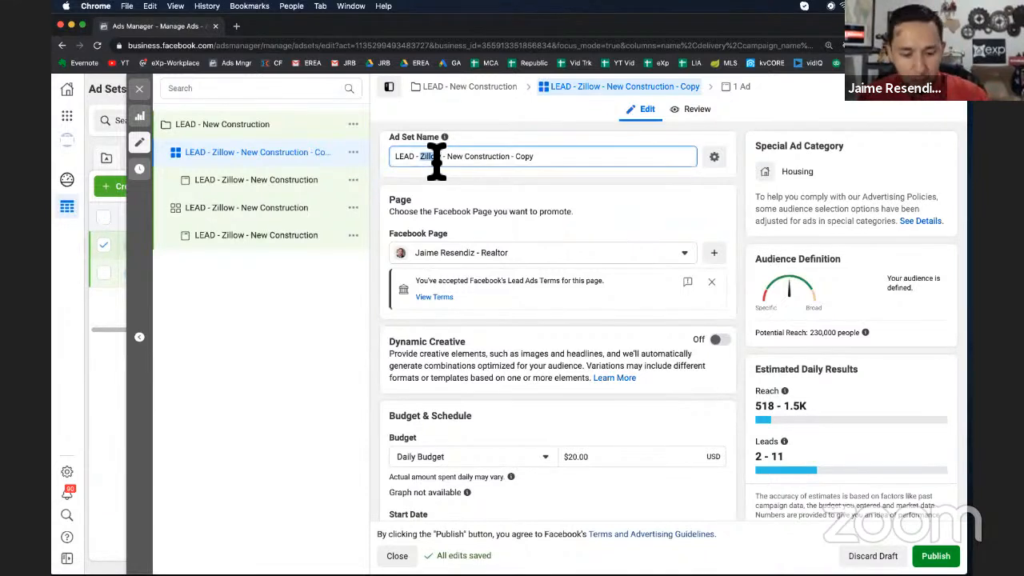
pyautogui.write('Trulia')
pyautogui.click(529, 158)
pyautogui.press('BackSpace')
pyautogui.press('BackSpace')
pyautogui.press('BackSpace')
pyautogui.press('BackSpace')
pyautogui.press('BackSpace')
pyautogui.press('BackSpace')
pyautogui.press('BackSpace')
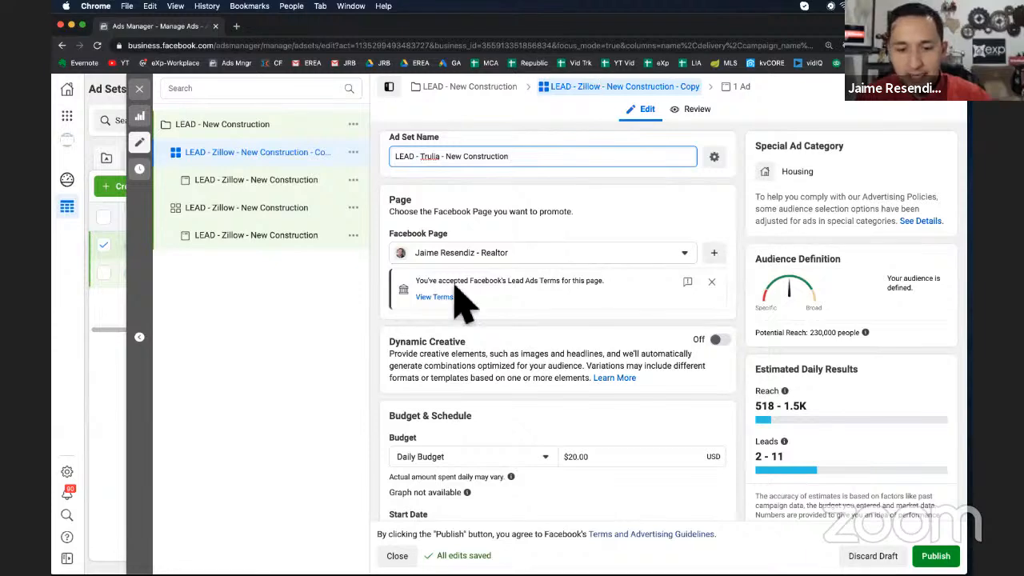
pyautogui.tripleClick(450, 156)
pyautogui.press('super+c')
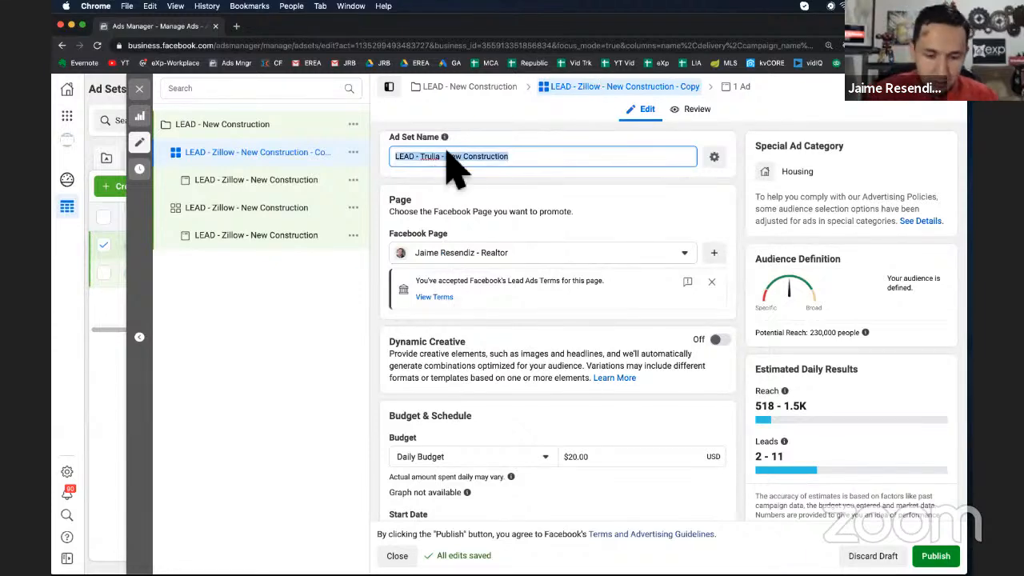
# In the copied ad set's detailed targeting, replace the Zillow interest with the Trulia interest
pyautogui.scroll(-5, 564, 395)
pyautogui.scroll(-10, 563, 396)
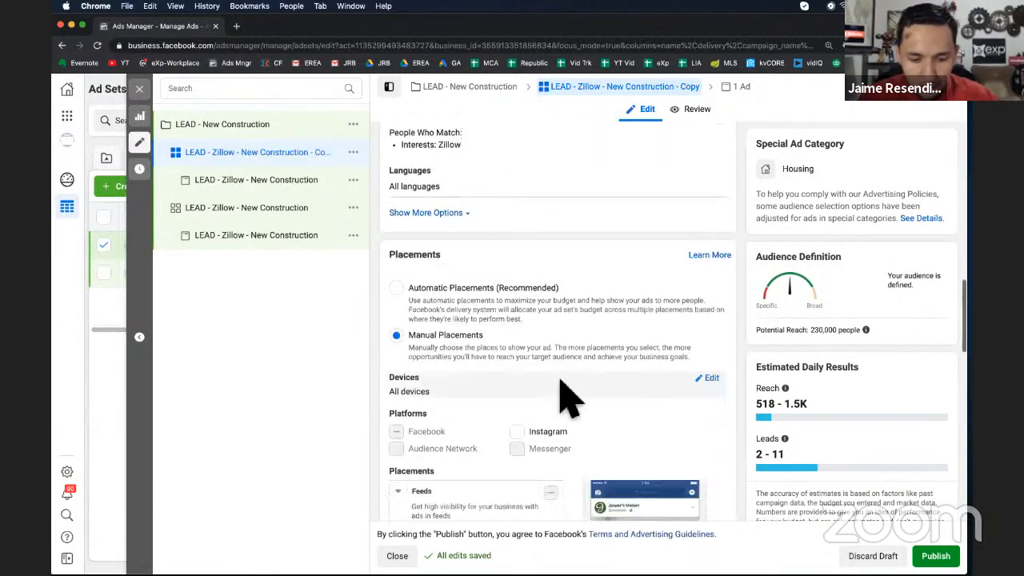
pyautogui.scroll(5, 564, 395)
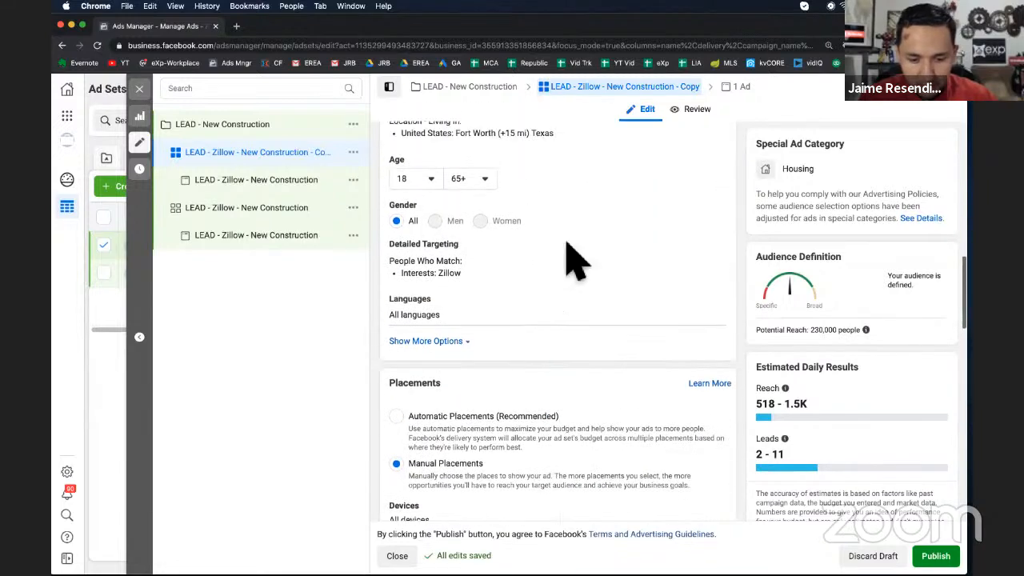
pyautogui.click(718, 258)
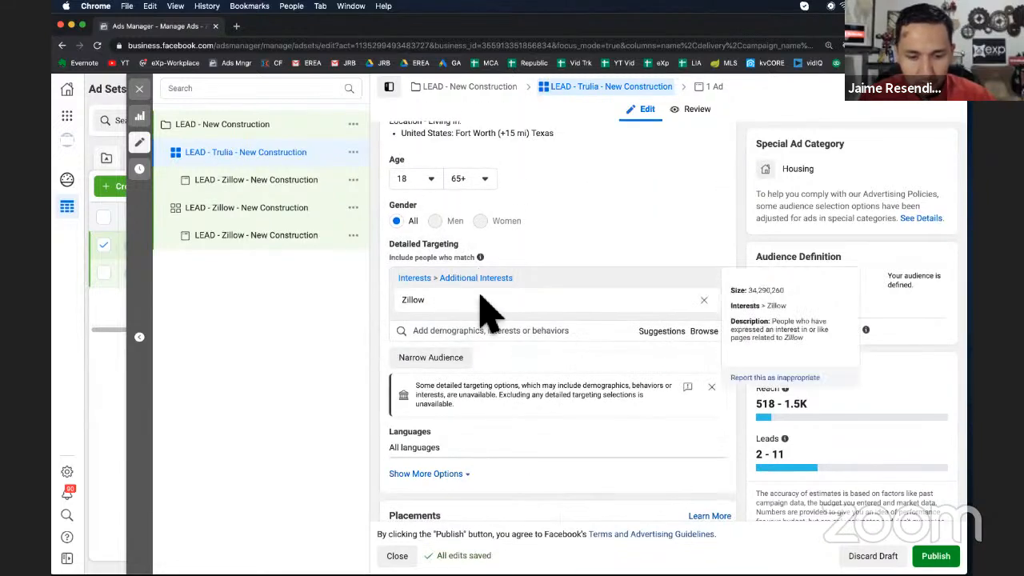
pyautogui.click(704, 300)
pyautogui.click(457, 288)
pyautogui.write('trulia')
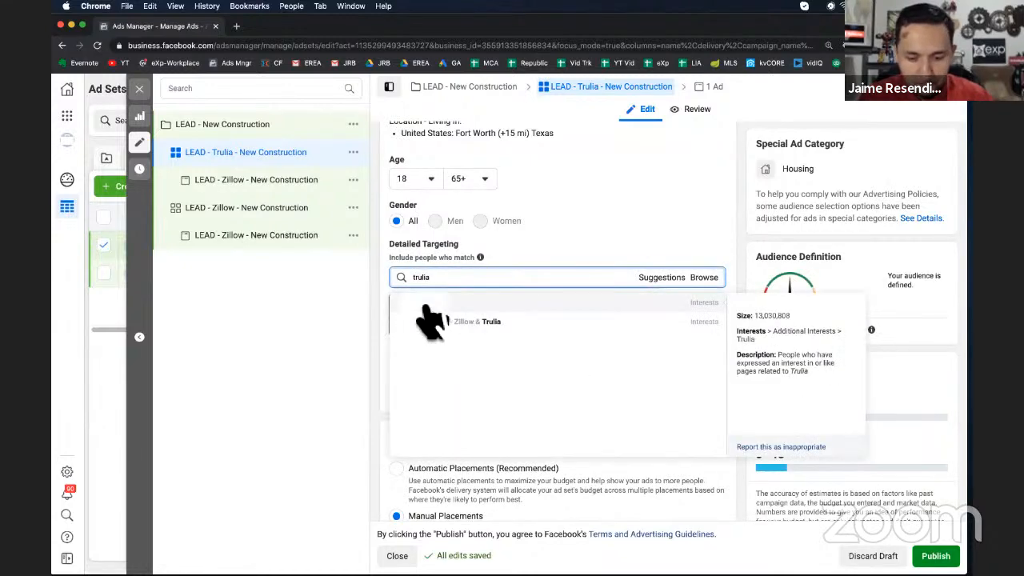
pyautogui.click(424, 316)
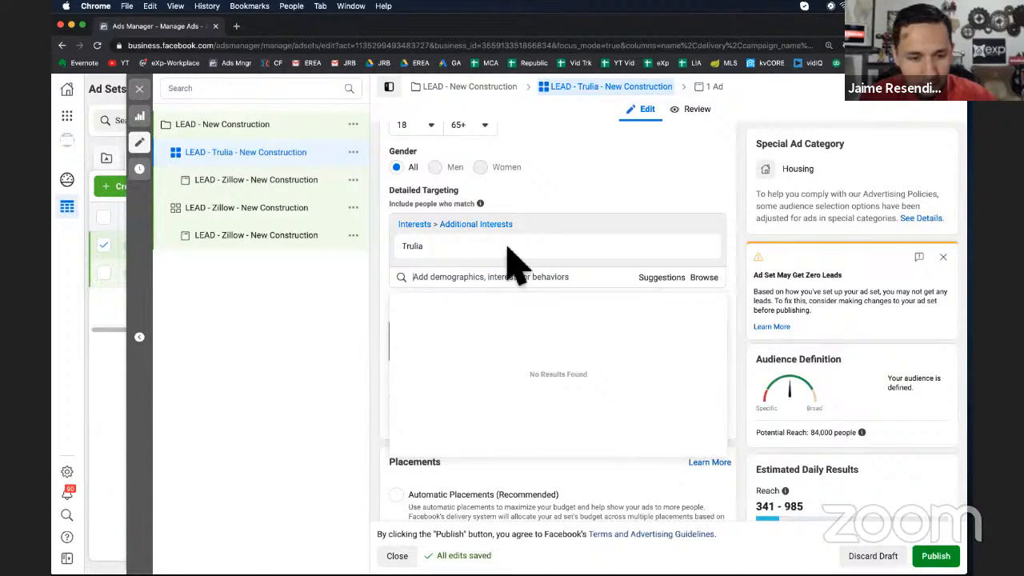
# Open the copied ad, rename it LEAD - Trulia - New Construction, and close the editor
pyautogui.click(714, 87)
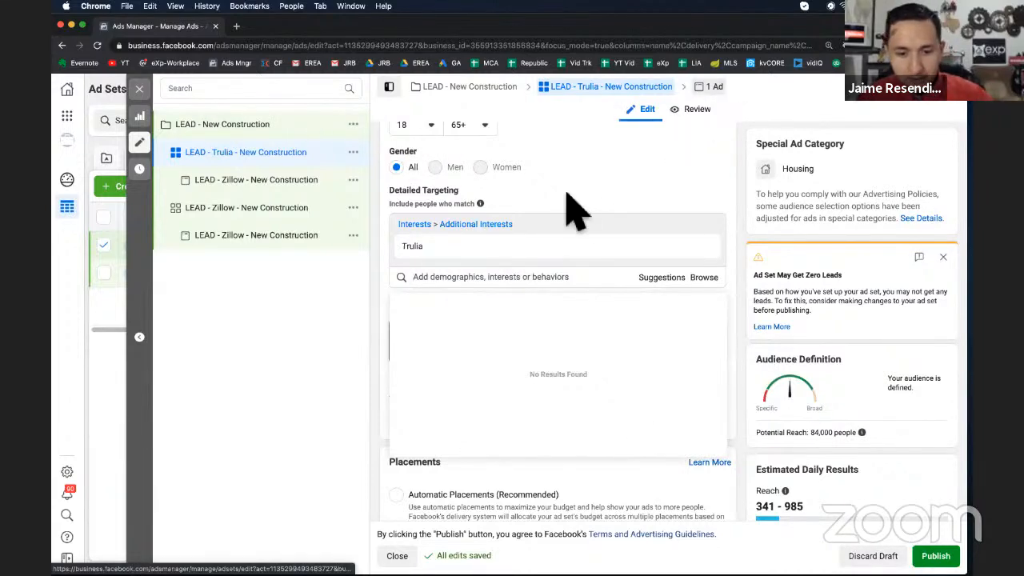
pyautogui.doubleClick(480, 153)
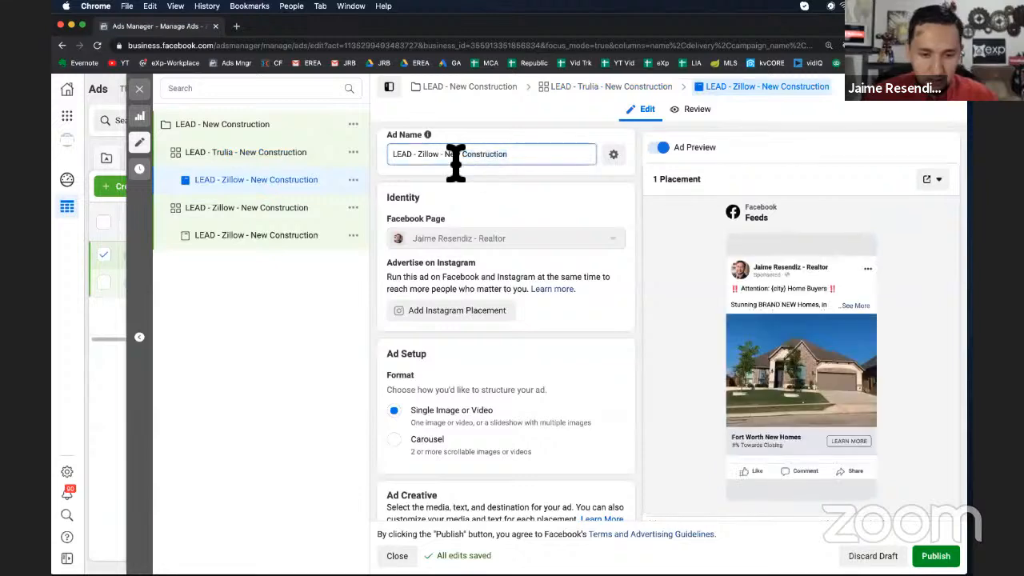
pyautogui.press('super+a')
pyautogui.press('super+v')
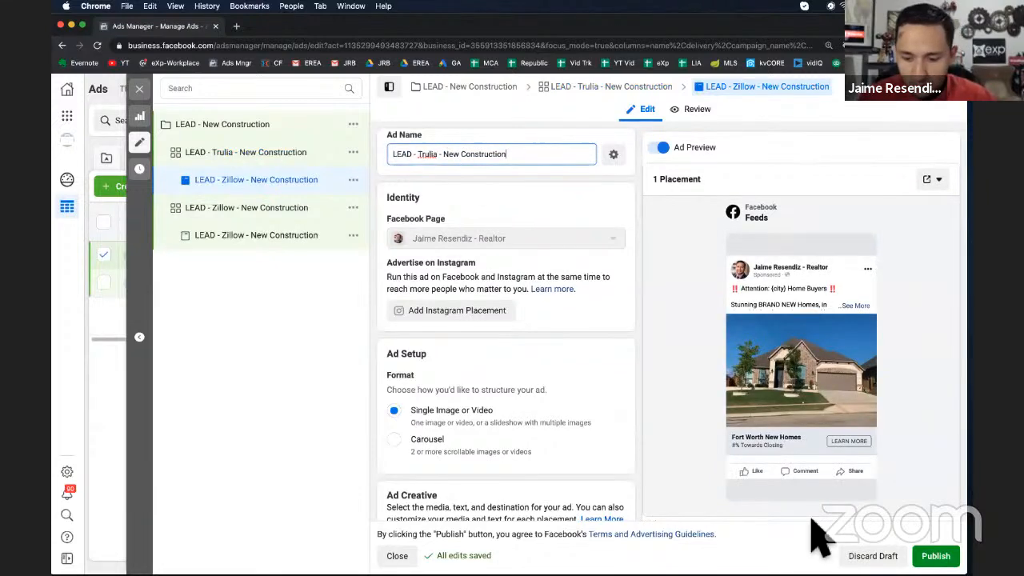
pyautogui.click(138, 89)
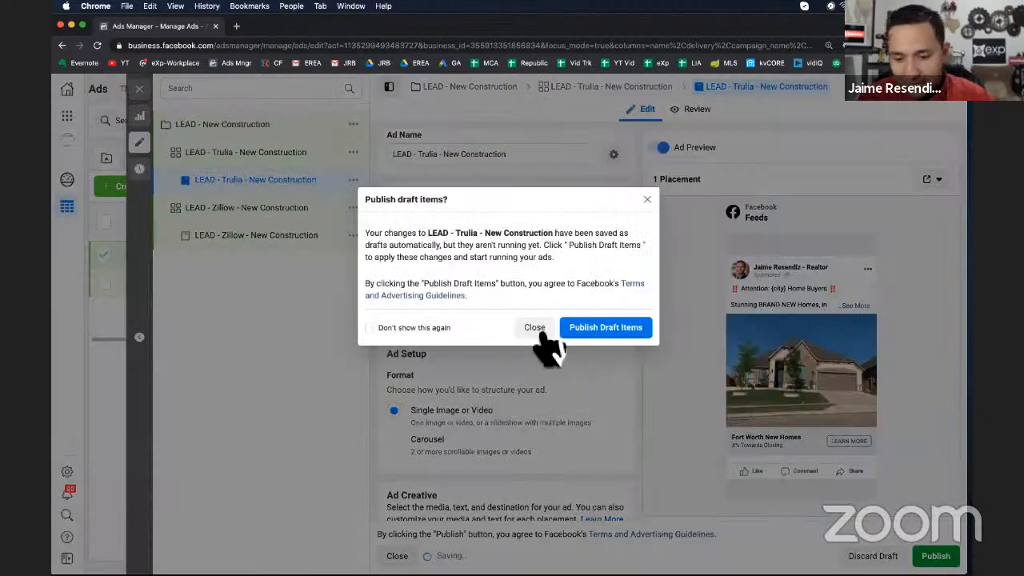
pyautogui.click(538, 328)
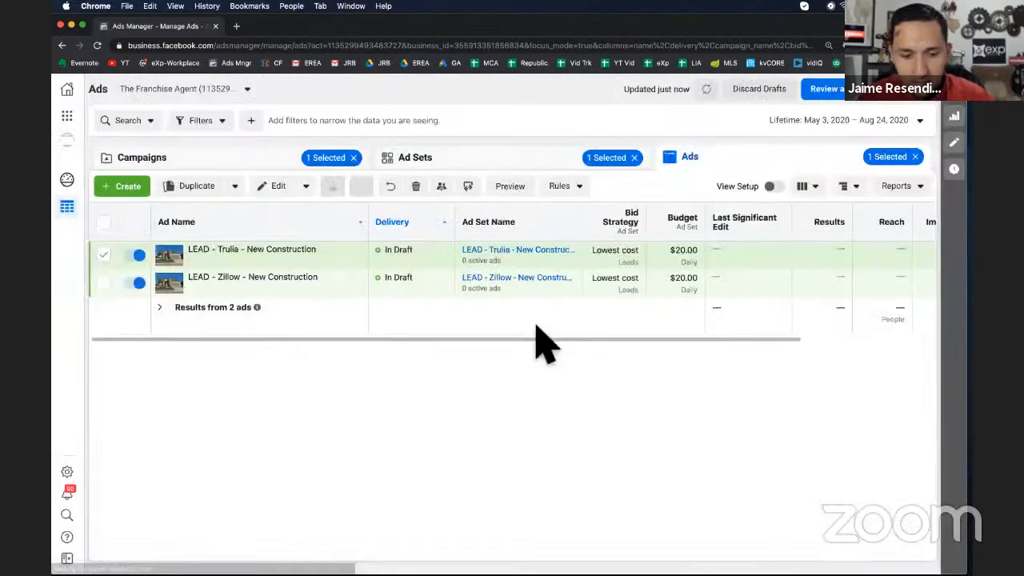